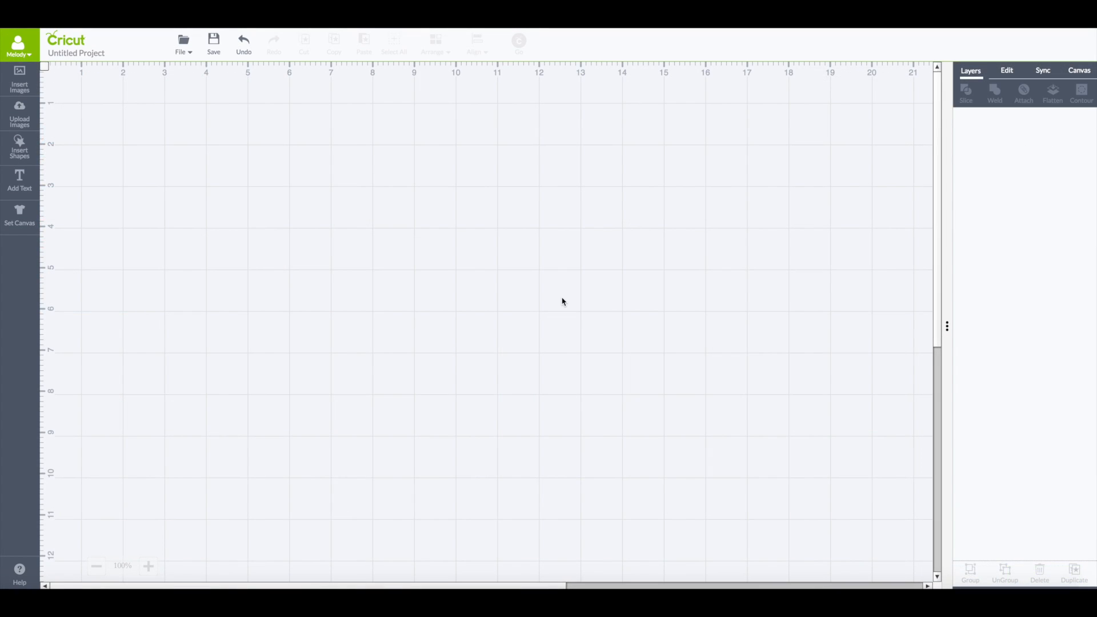
Step: Add the text "a" and move it near the 16-inch mark on the canvas
left_click(22, 181)
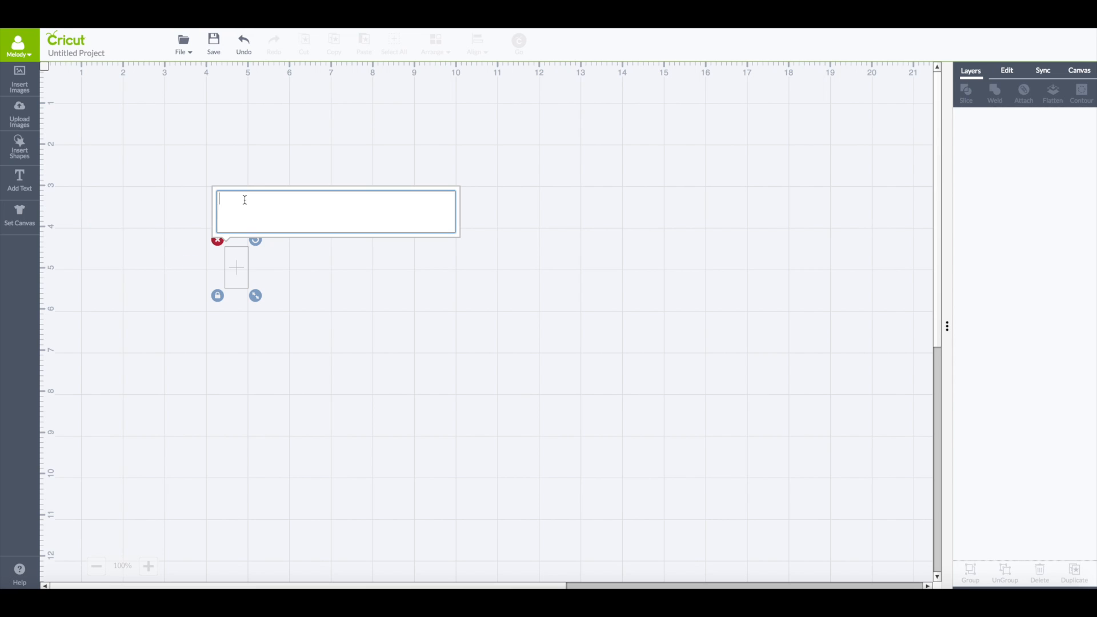
left_click(291, 267)
left_click_drag(246, 275, 733, 188)
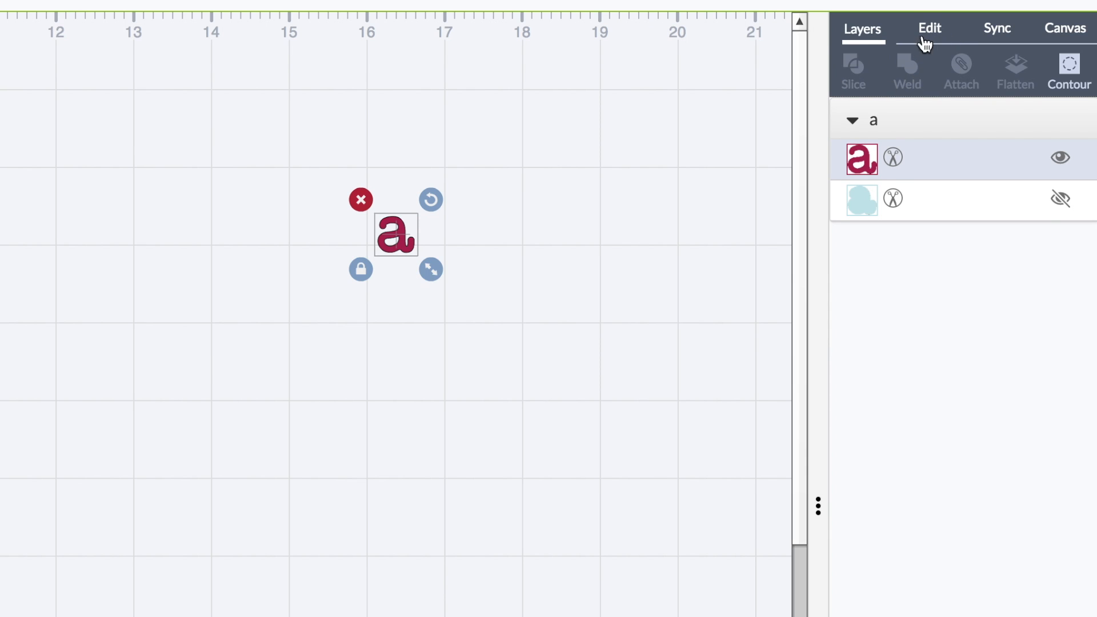
Step: Filter the fonts available for the letter to Cricut Fonts
left_click(924, 44)
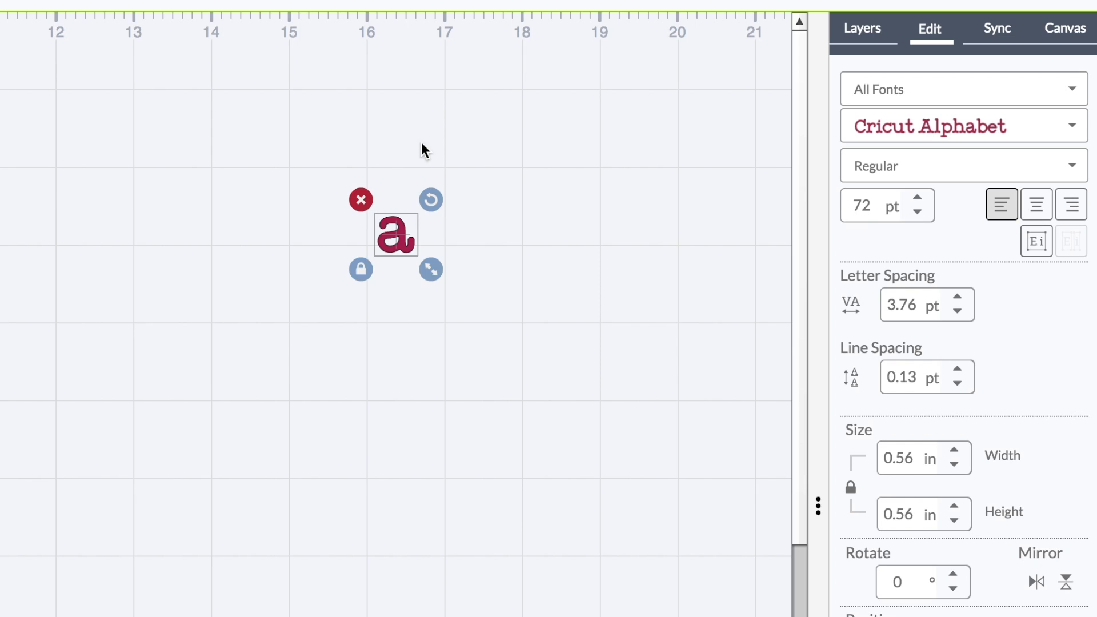
left_click(1072, 90)
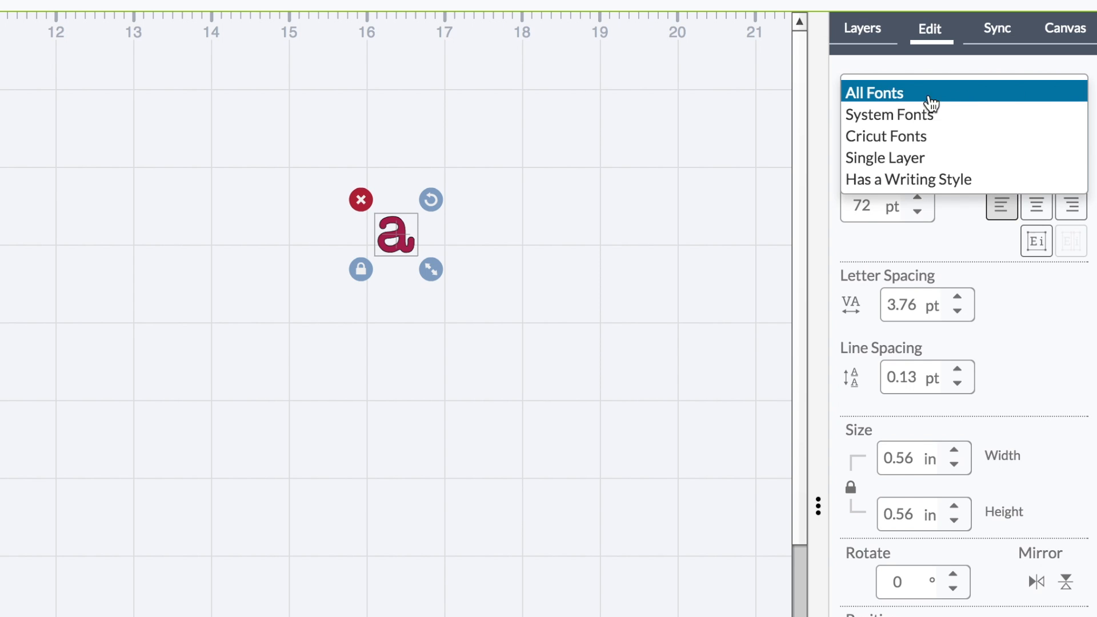
left_click(895, 139)
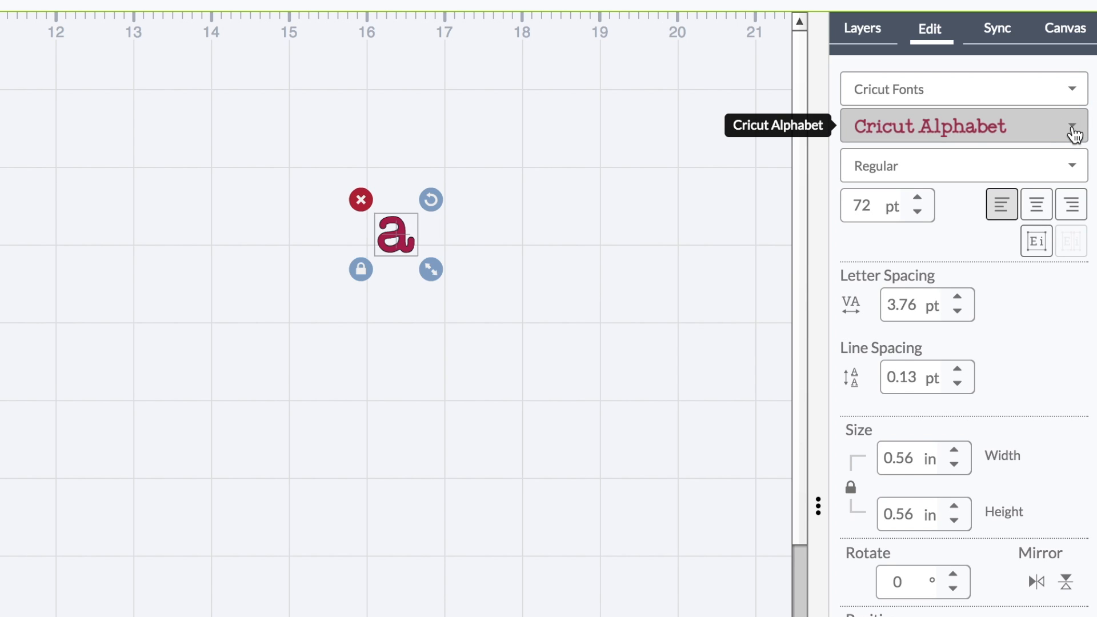
Step: Search the fonts for "sim" and apply the Simply Sweet variant with letters in teal, dark-ringed circles
left_click(1077, 131)
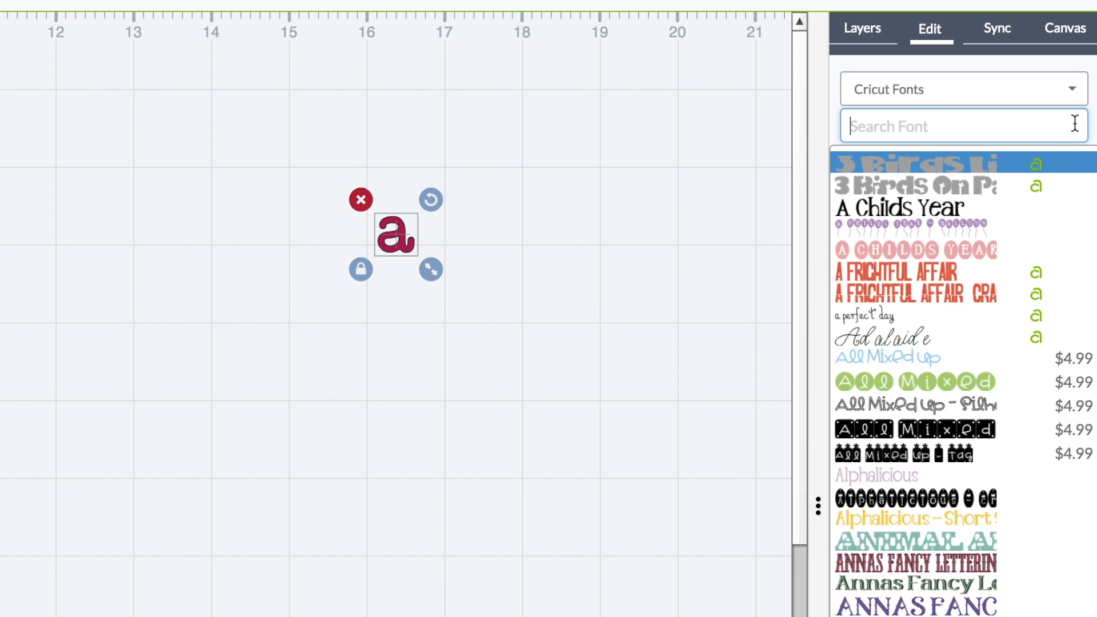
scroll(946, 480, "down", 5)
scroll(946, 483, "down", 20)
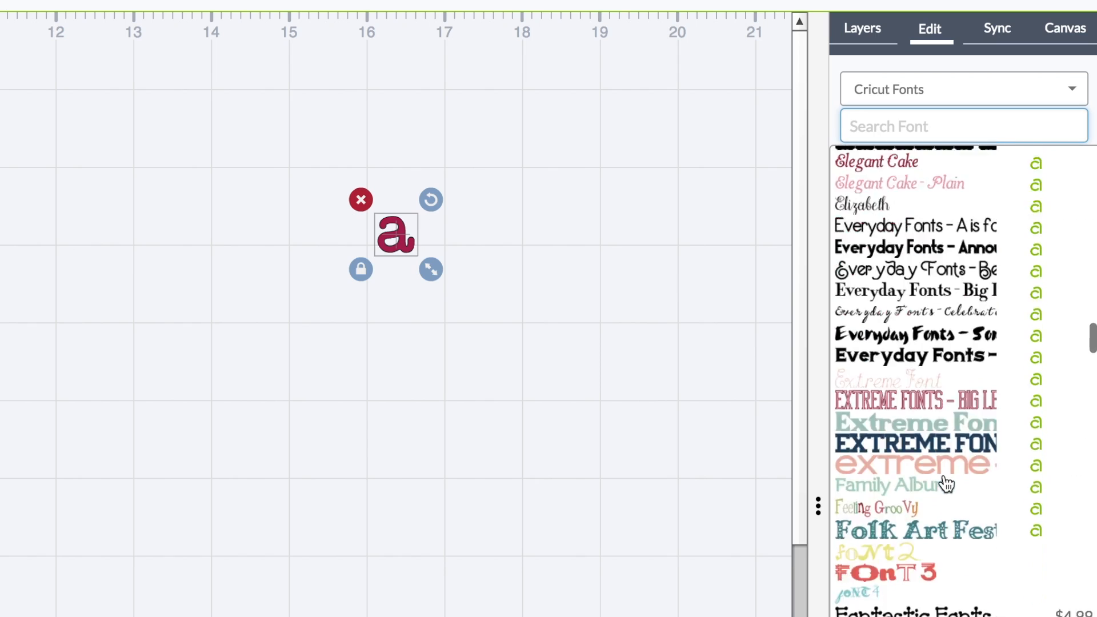
scroll(946, 483, "down", 10)
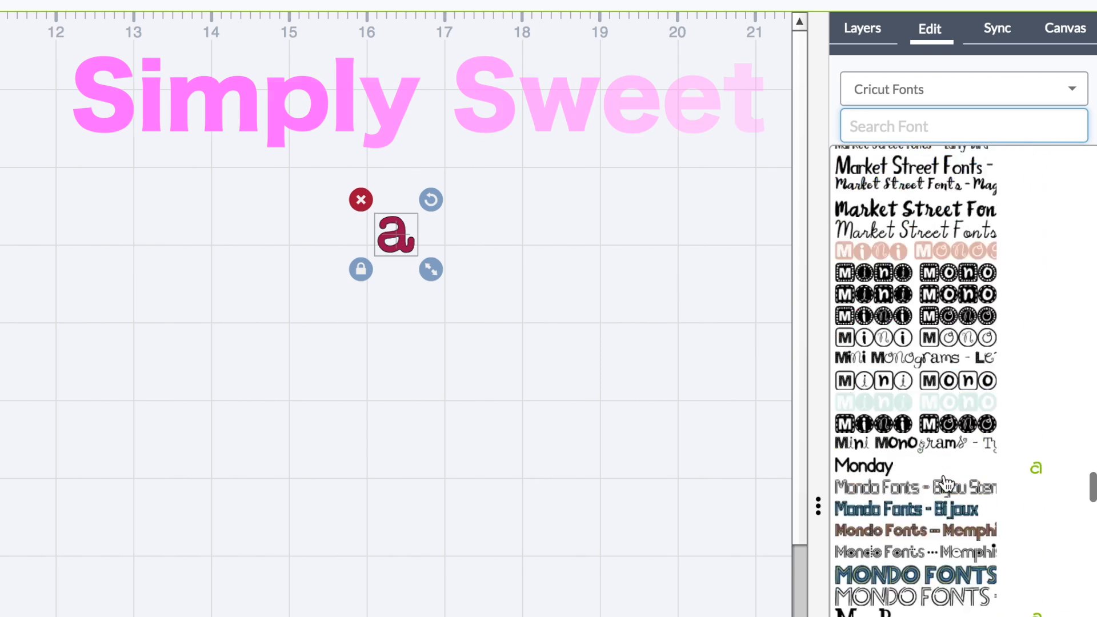
left_click(886, 126)
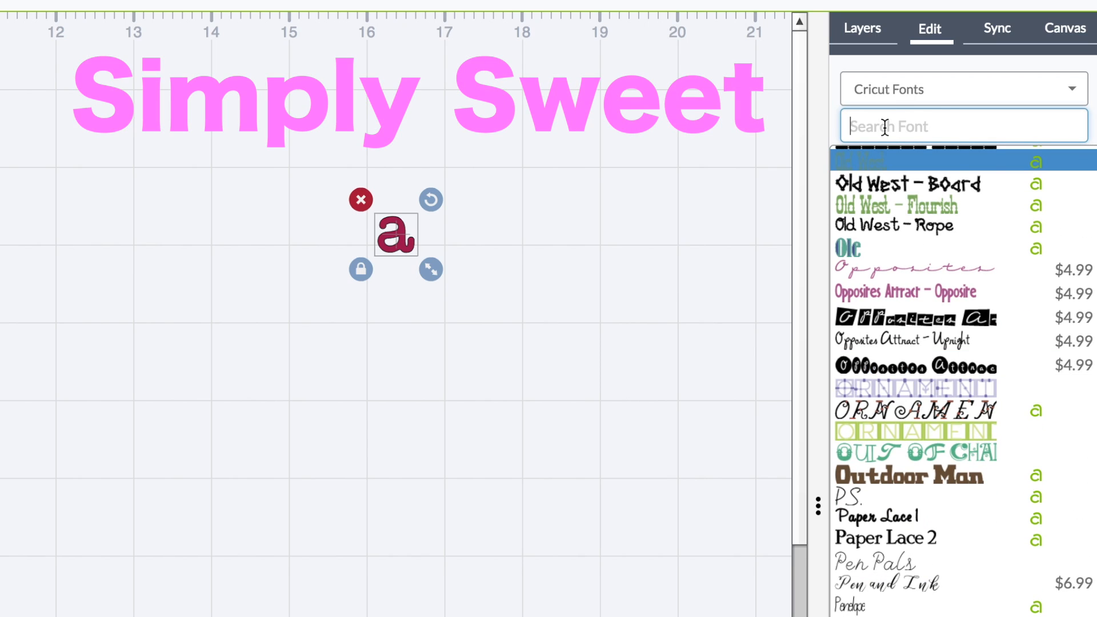
type("si")
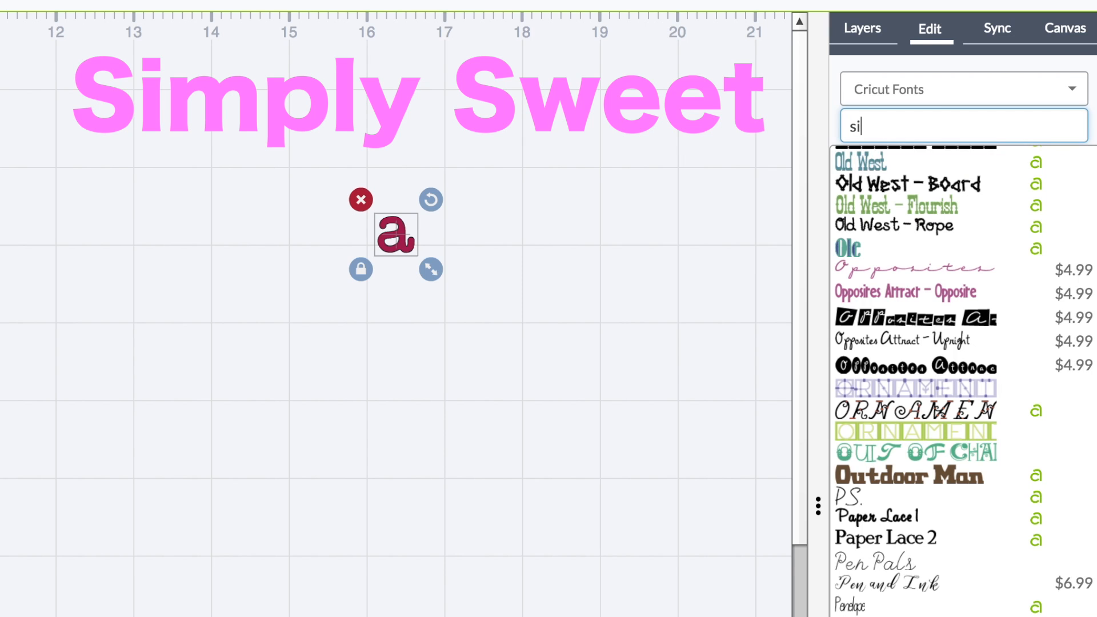
type("m")
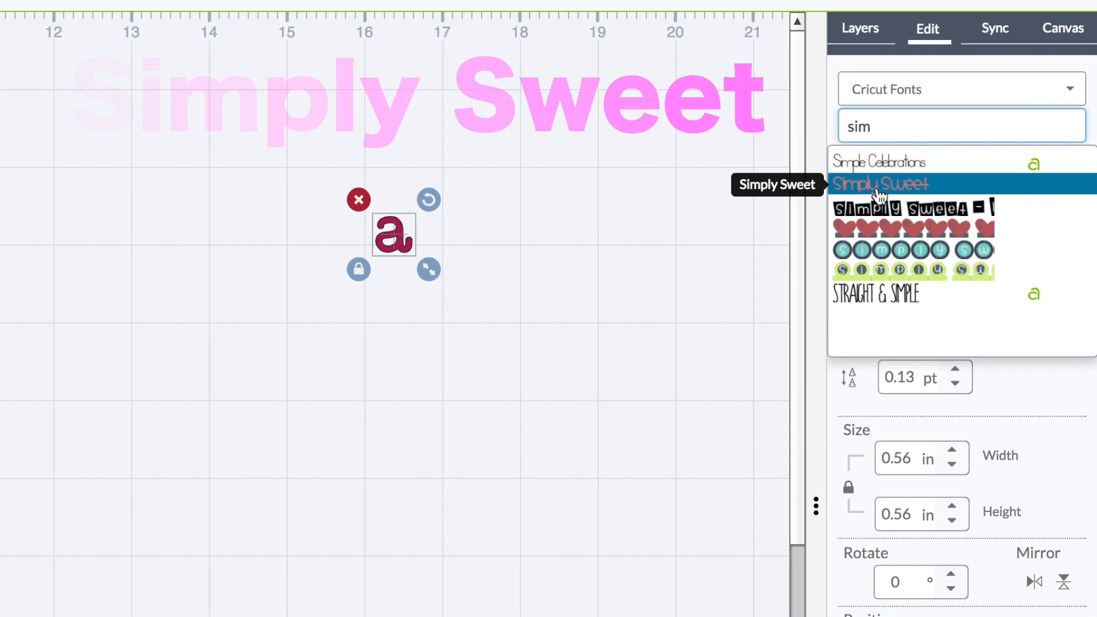
left_click(873, 251)
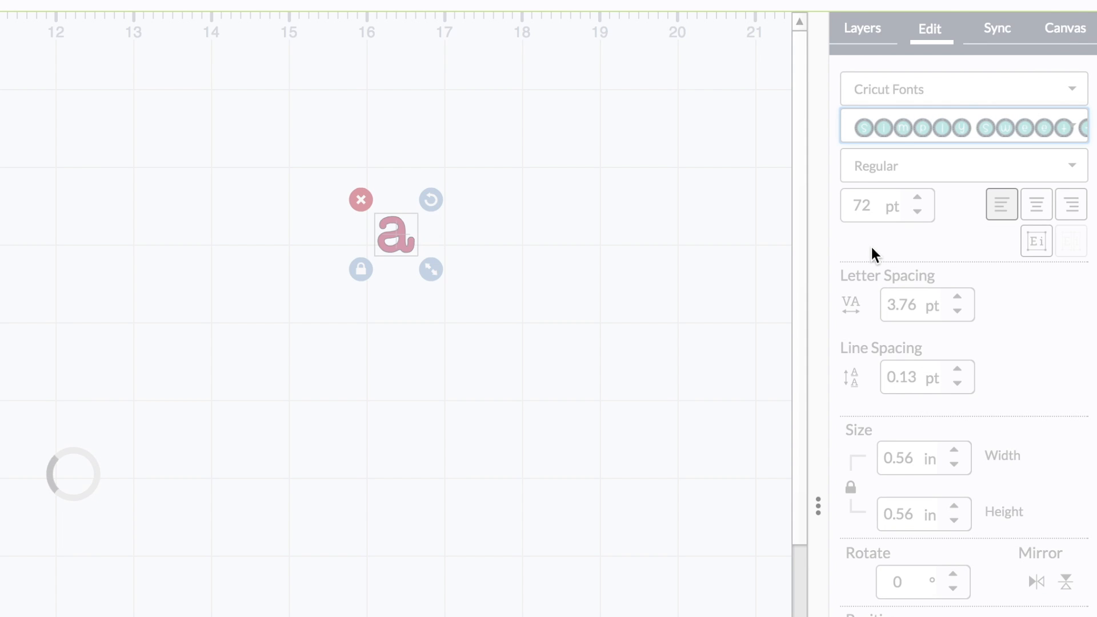
Step: Enlarge the lettered circle to about 5.3 in wide and show its hidden bottom layer
left_click_drag(427, 236, 259, 221)
left_click_drag(300, 266, 736, 586)
left_click_drag(488, 400, 486, 313)
left_click(865, 31)
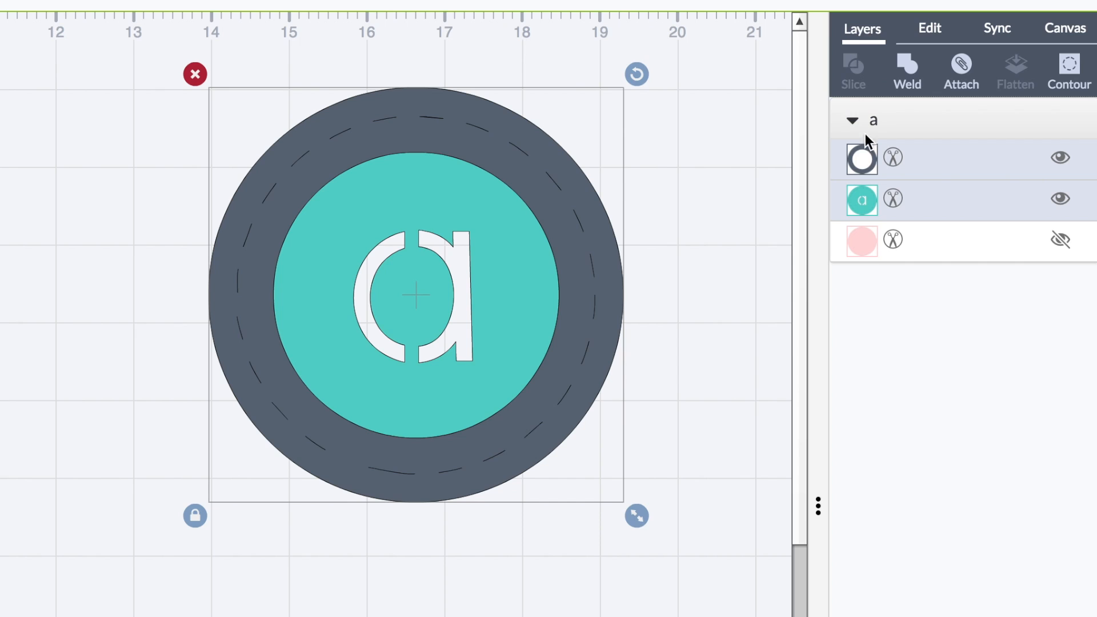
left_click(1062, 243)
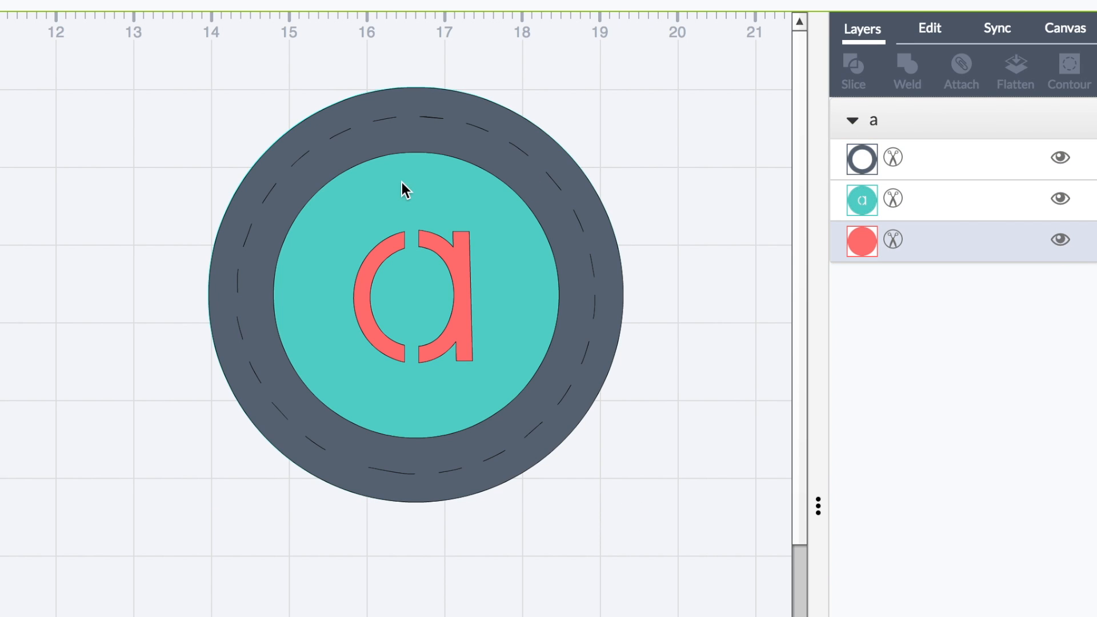
Step: Ungroup the lettered circle and delete its teal and red layers, keeping only the dashed dark ring
left_click(405, 260)
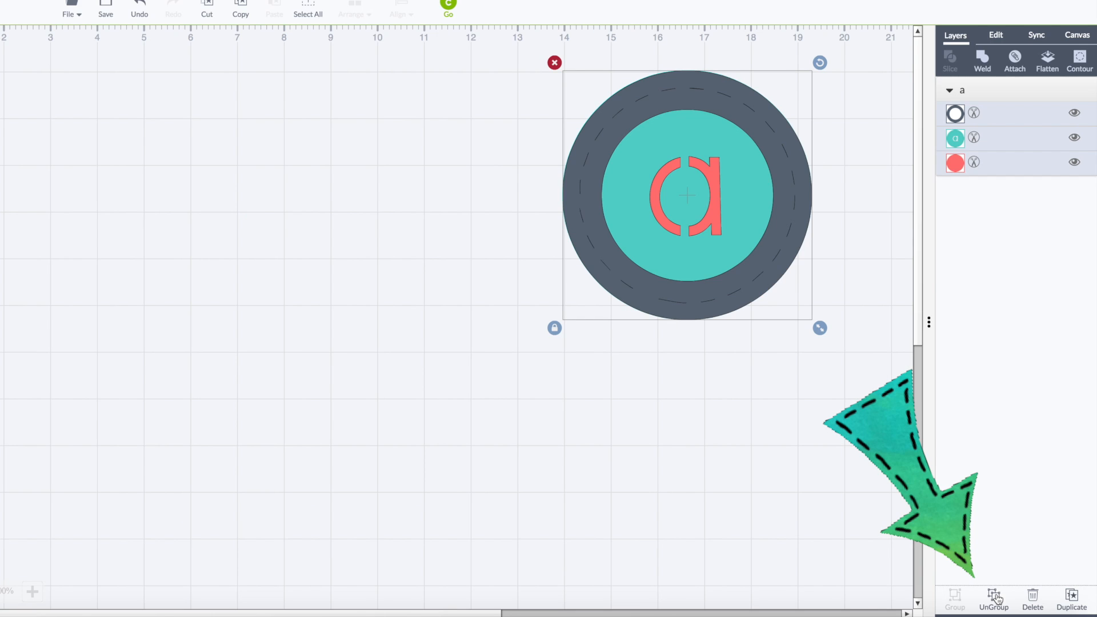
left_click(996, 598)
left_click_drag(790, 161, 514, 178)
left_click_drag(657, 178, 738, 177)
left_click(711, 173)
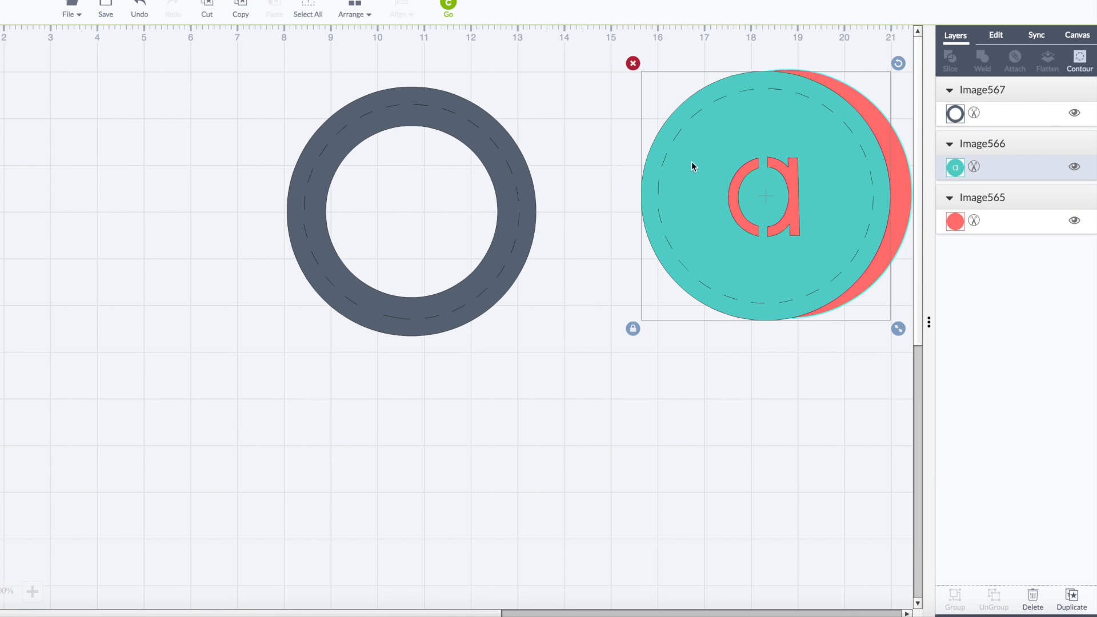
left_click(634, 63)
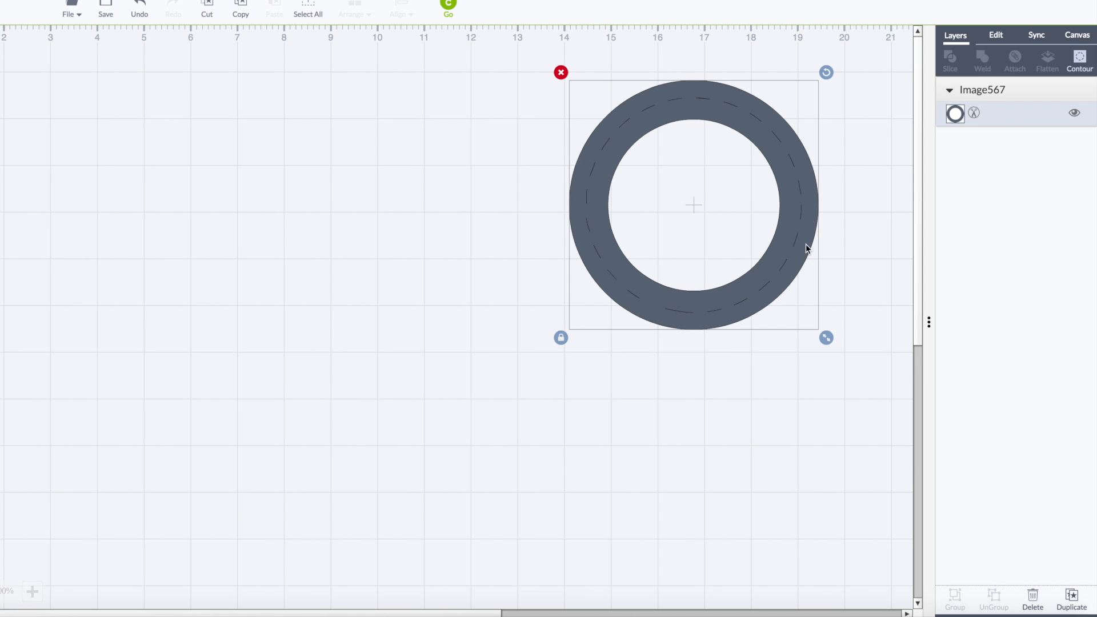
Step: Color the dashed ring white
left_click(956, 113)
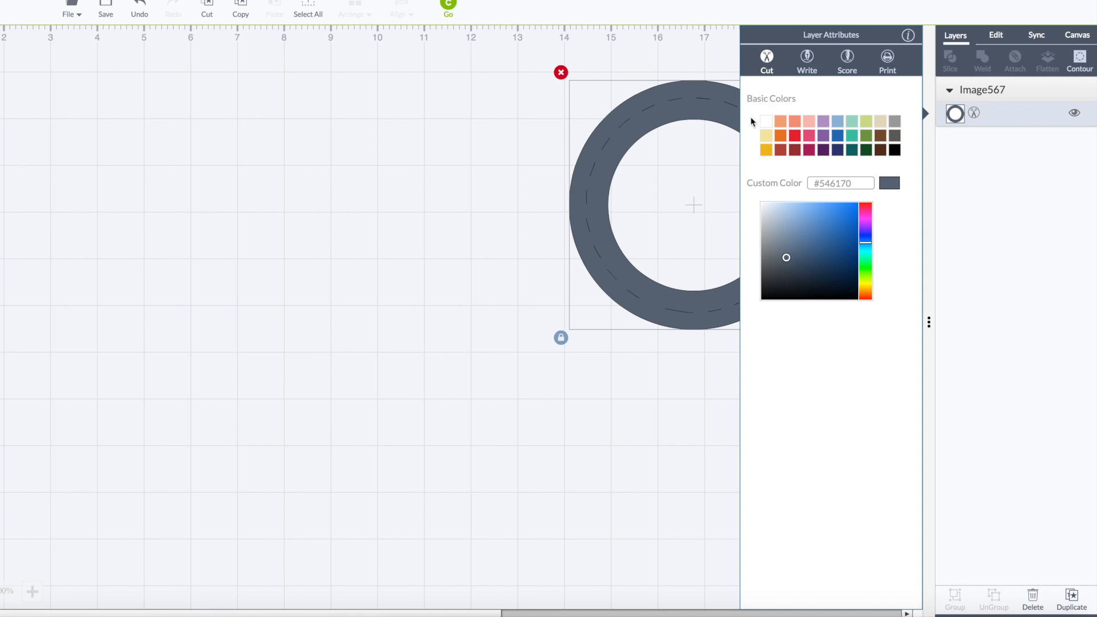
left_click(765, 124)
left_click(539, 140)
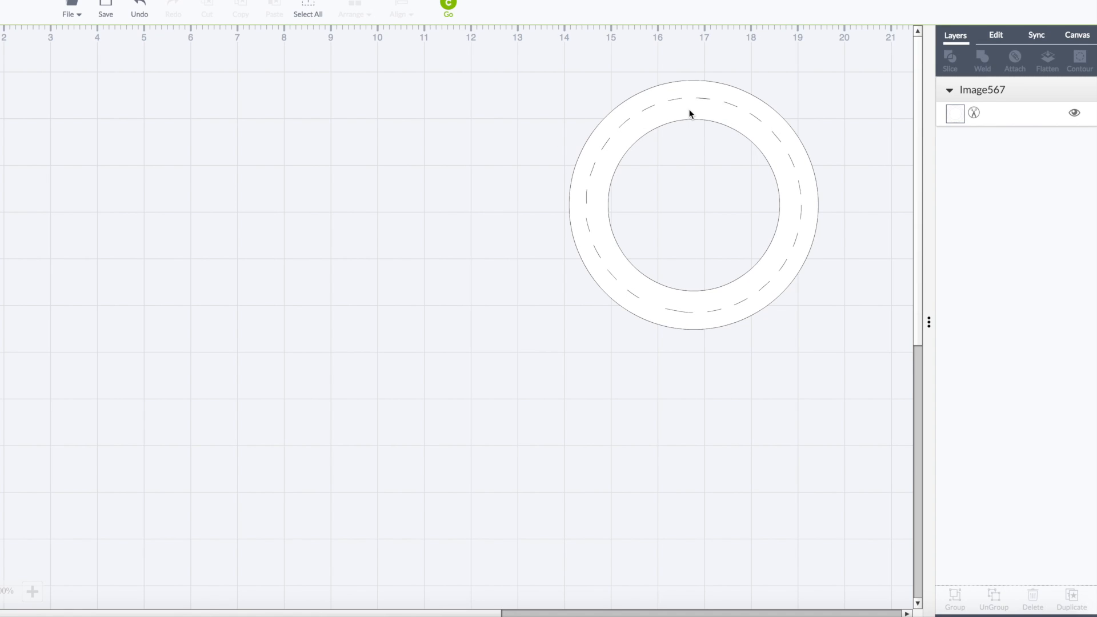
Step: Use Contour to hide the ring's inner and outer circle outlines, keeping only the stitch dashes
left_click_drag(686, 110, 653, 106)
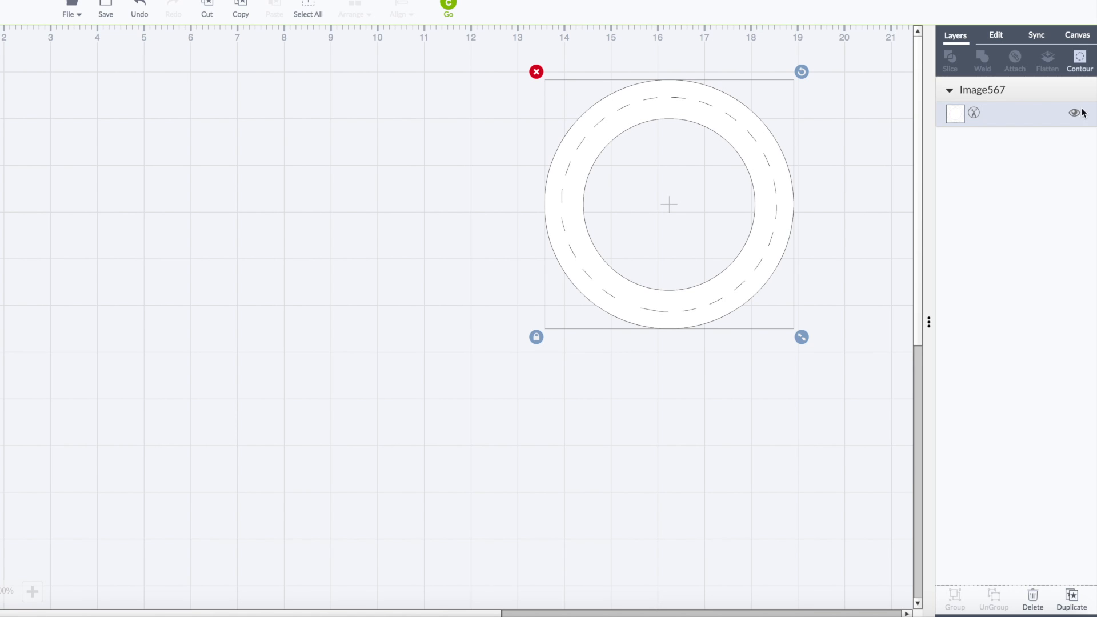
left_click(1081, 61)
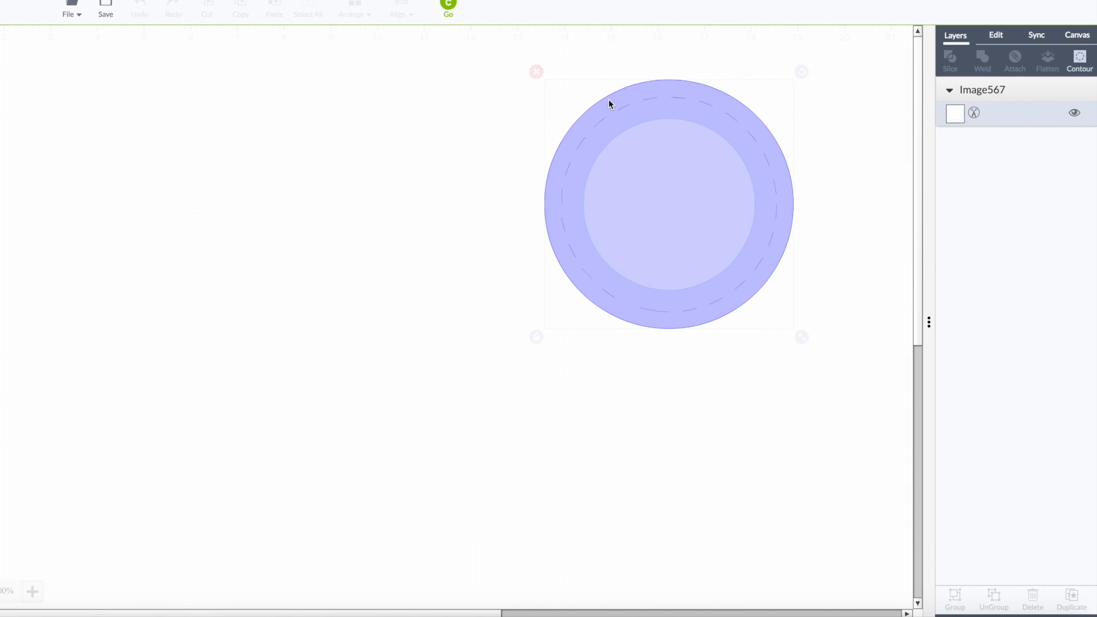
left_click(658, 88)
left_click(831, 99)
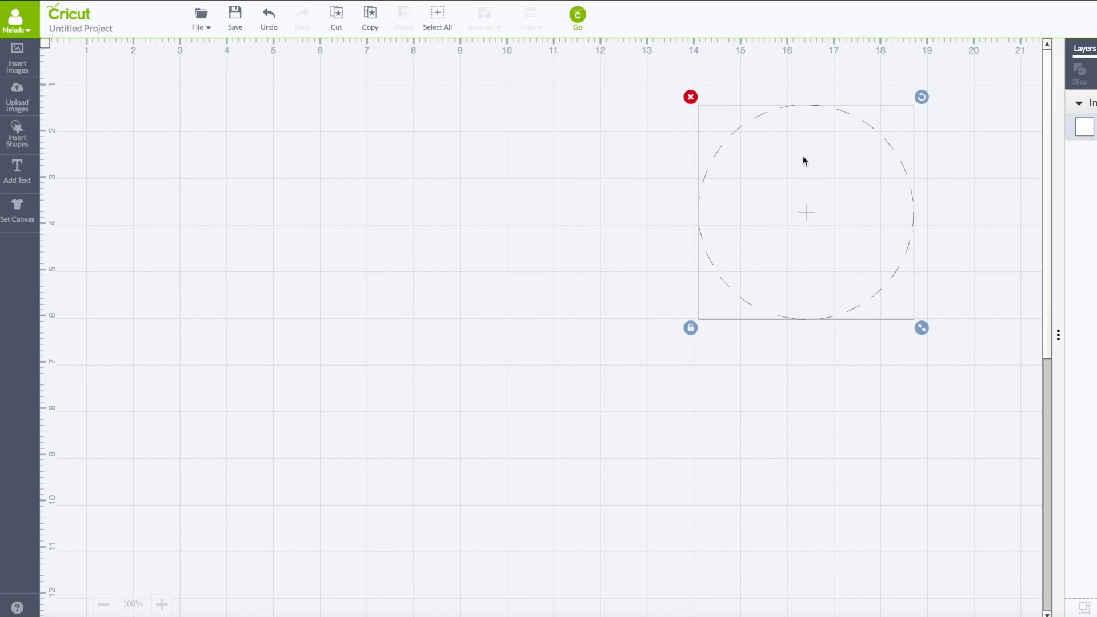
Step: Insert a circle about 6.2 in wide and color it light gray (#dedede)
left_click(18, 136)
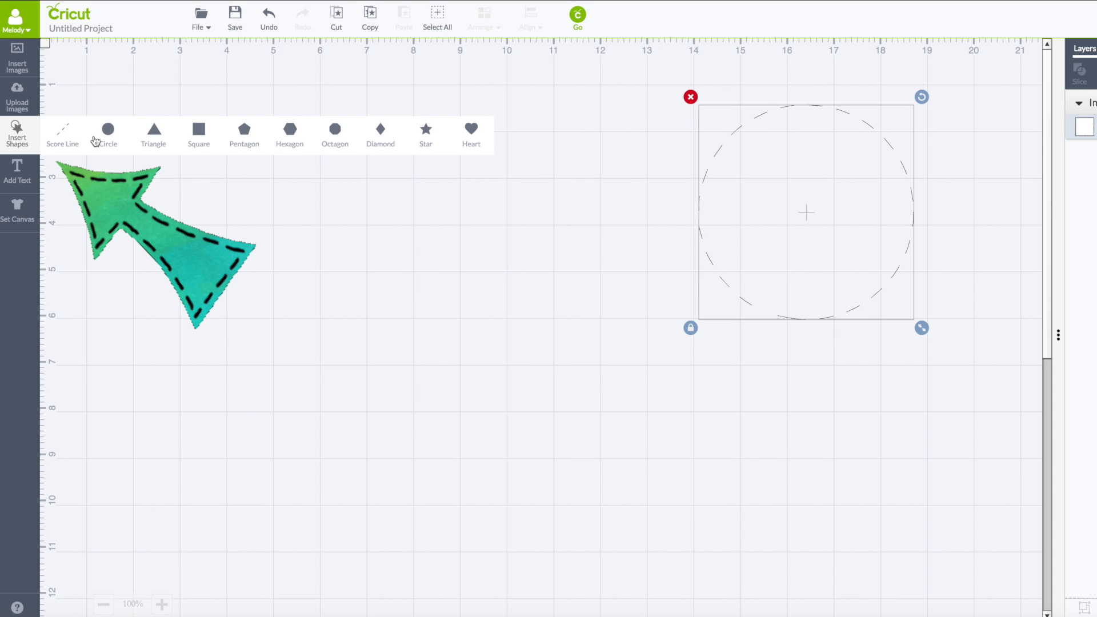
left_click(109, 132)
left_click_drag(257, 302, 480, 100)
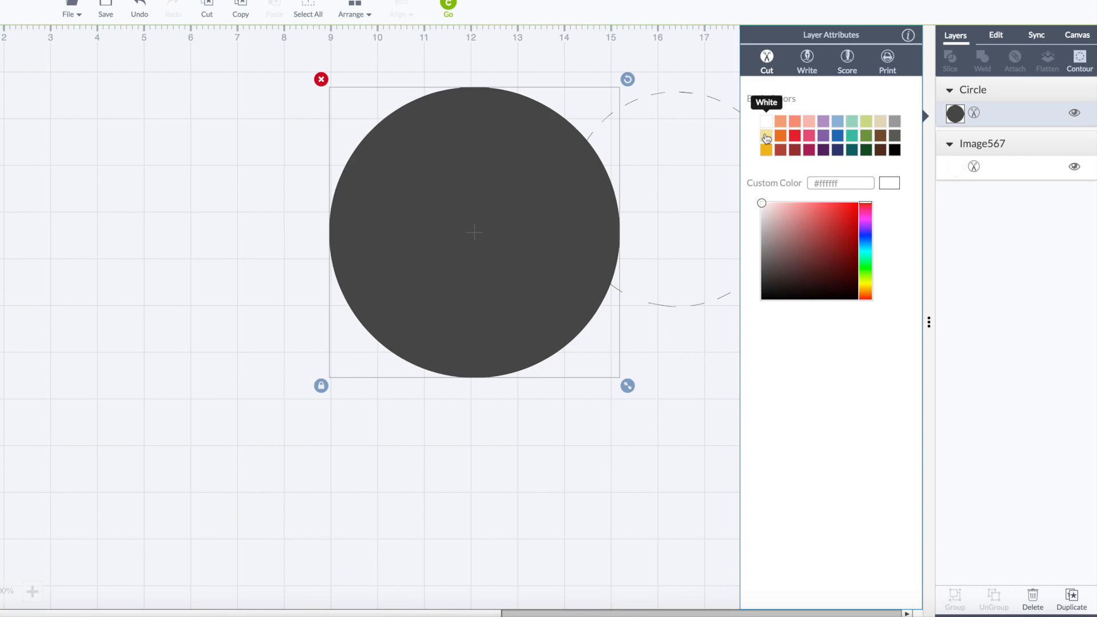
left_click(766, 121)
left_click(762, 215)
Step: Bring the dashed ring to the front and enlarge it to about 5.5 in, placed just inside the gray circle
left_click(679, 184)
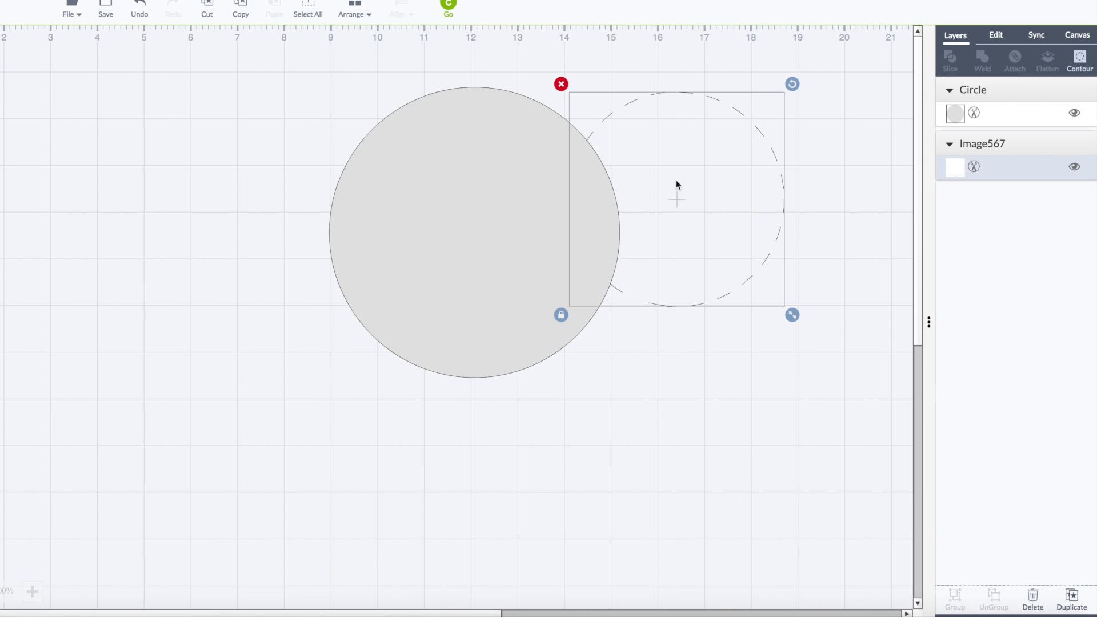
left_click(352, 10)
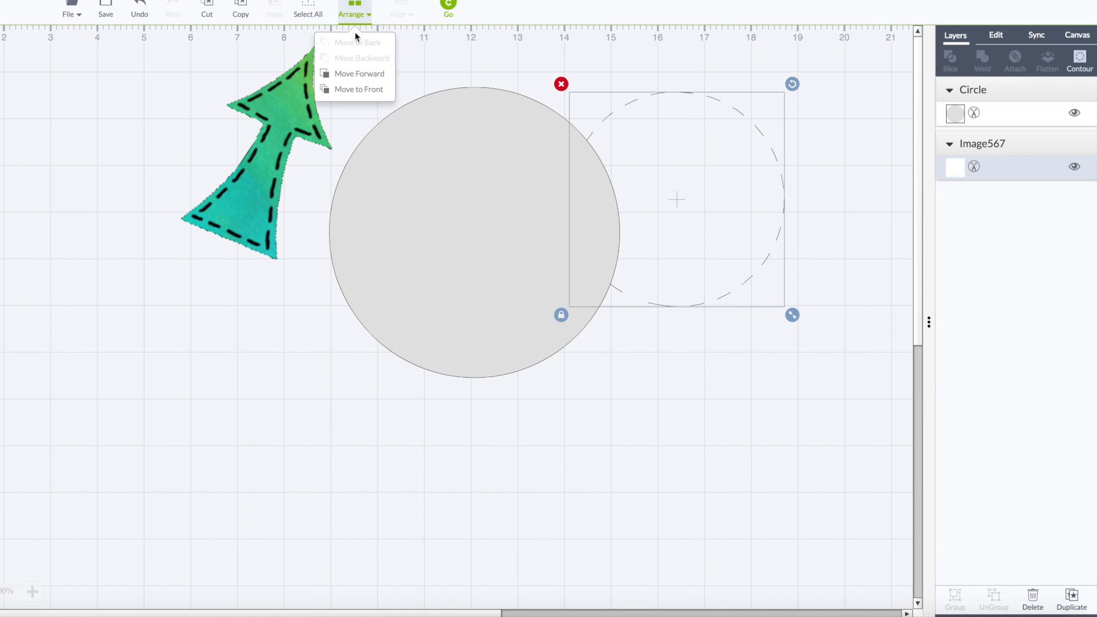
left_click(359, 90)
left_click_drag(578, 337, 619, 378)
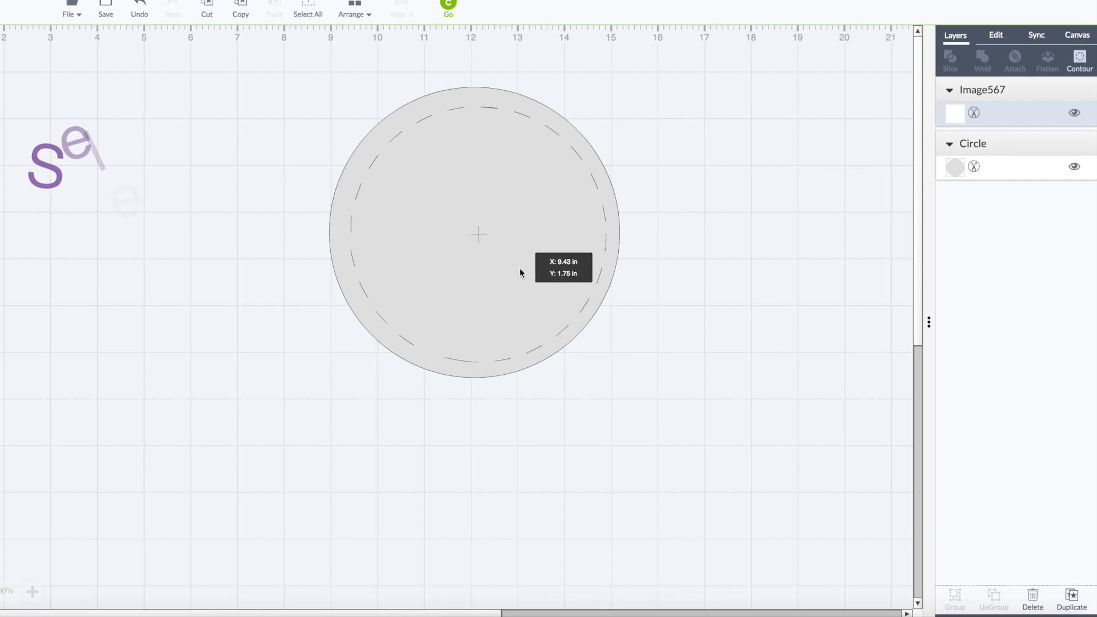
Step: Center-align the dashed ring with the gray circle and attach the two together
left_click(264, 65)
left_click_drag(264, 65, 711, 448)
left_click(404, 10)
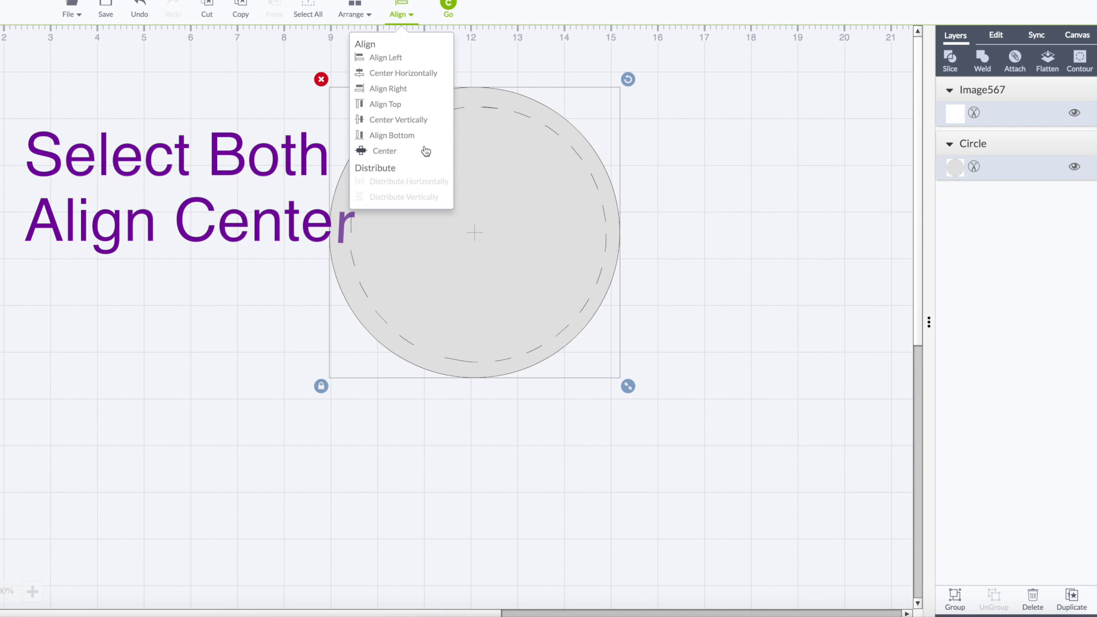
left_click(391, 152)
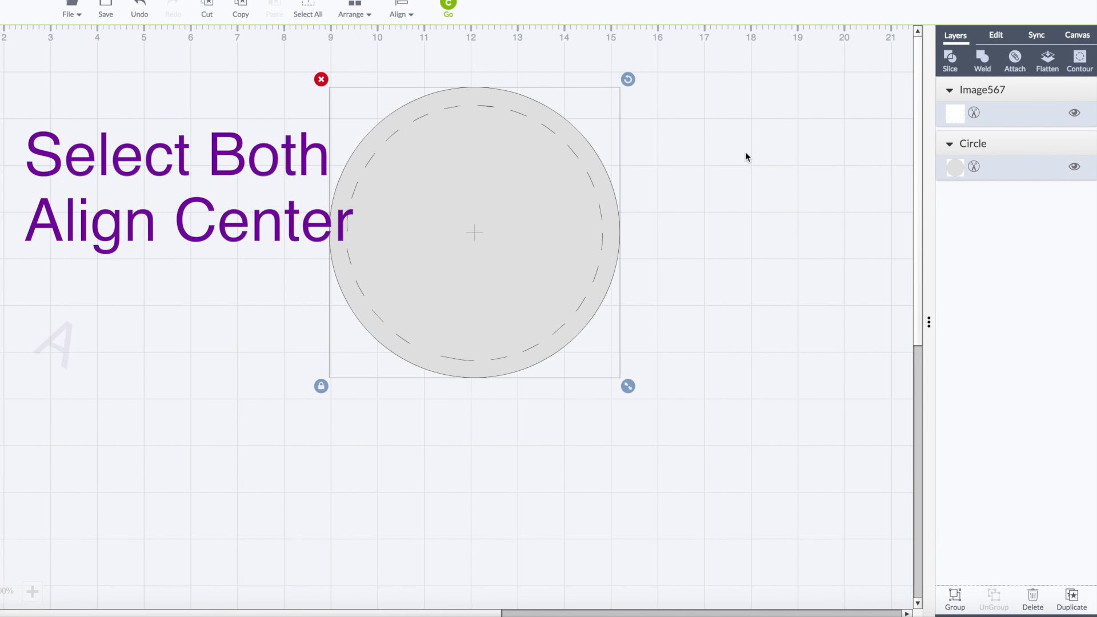
left_click(1016, 58)
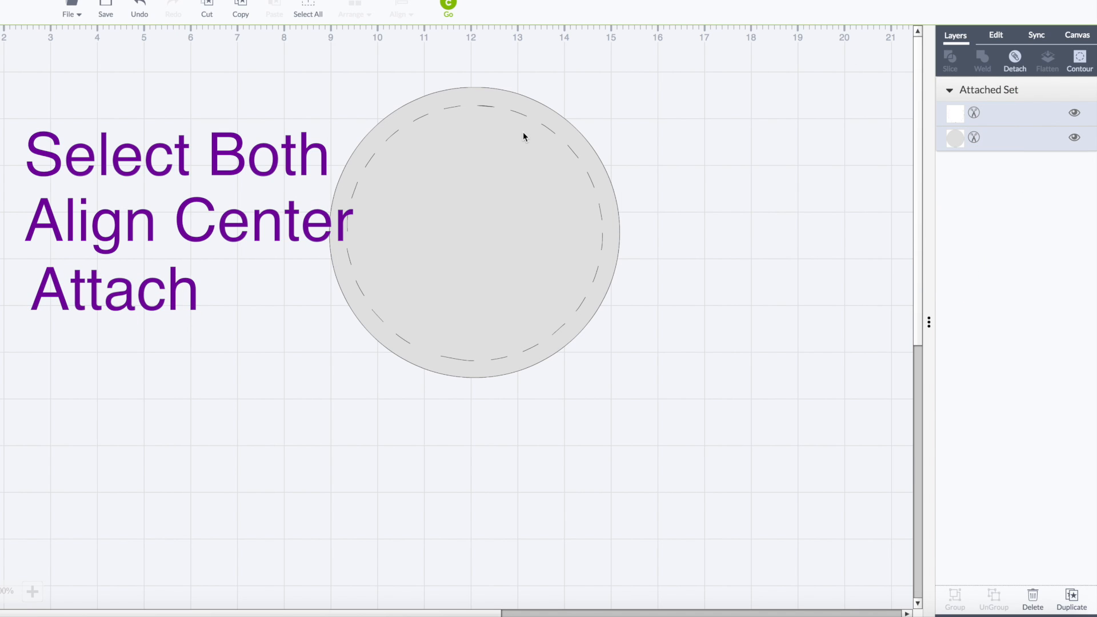
Step: Shift the attached set slightly on the canvas and recolor its solid circle layer white
left_click_drag(513, 129, 542, 127)
left_click_drag(446, 324, 513, 436)
left_click_drag(590, 269, 535, 174)
left_click(975, 138)
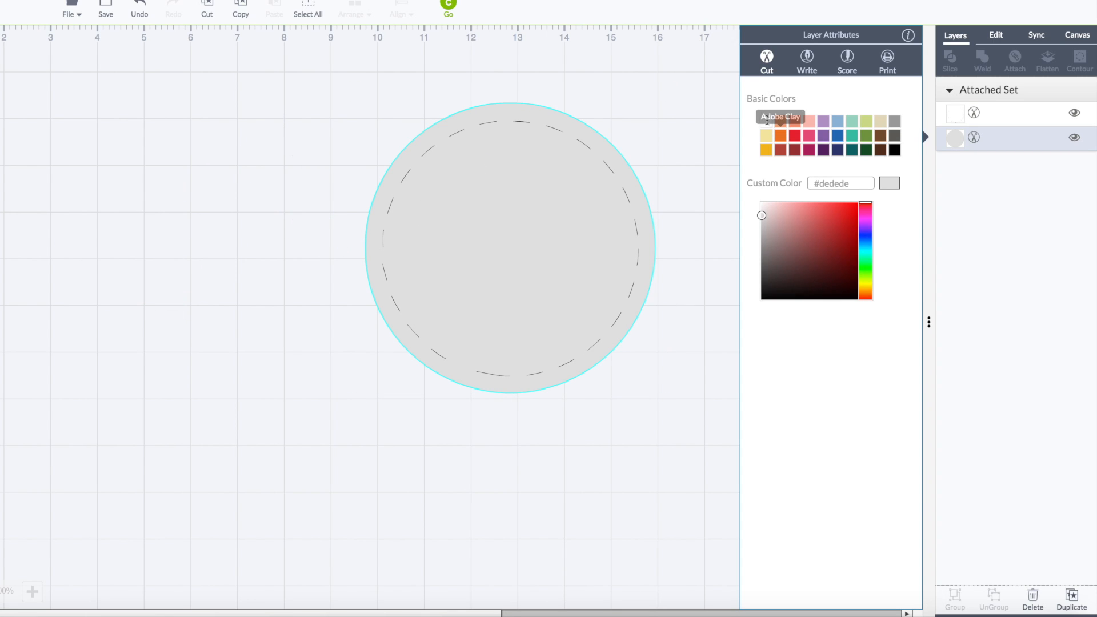
left_click(767, 126)
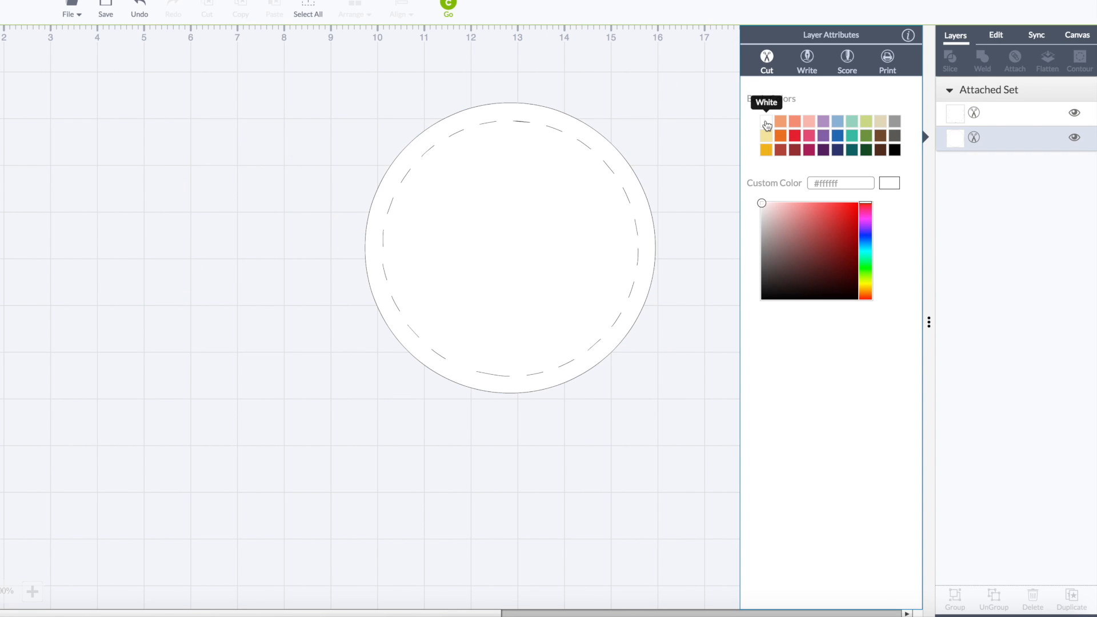
left_click(672, 113)
Step: Change the dashed ring layer from Cut to Write with the Violet Metallic pen
left_click(974, 115)
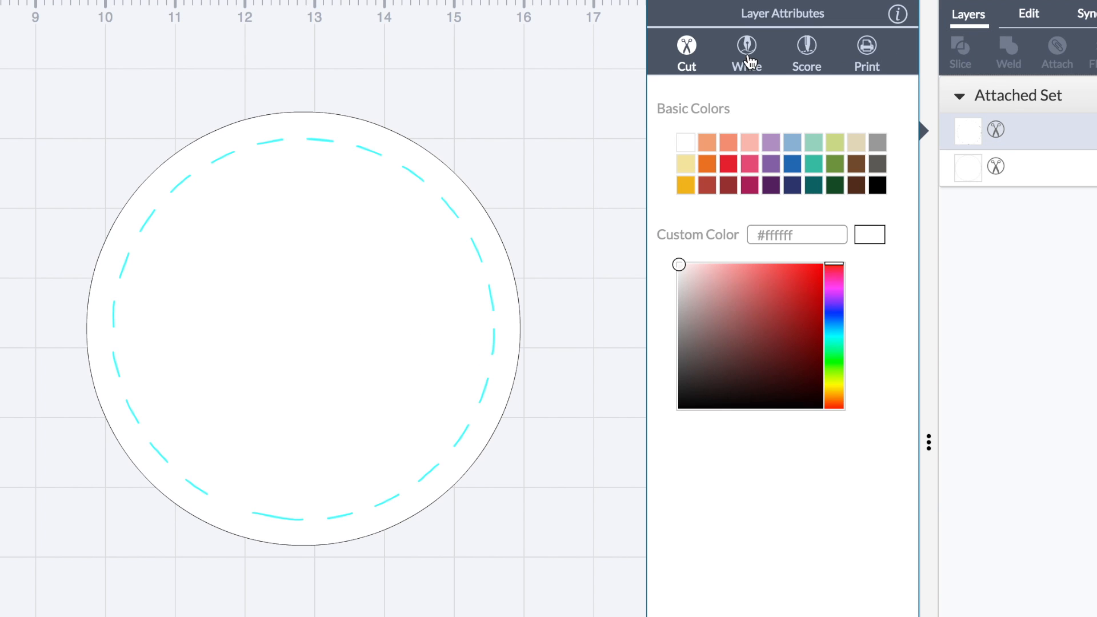
left_click(750, 53)
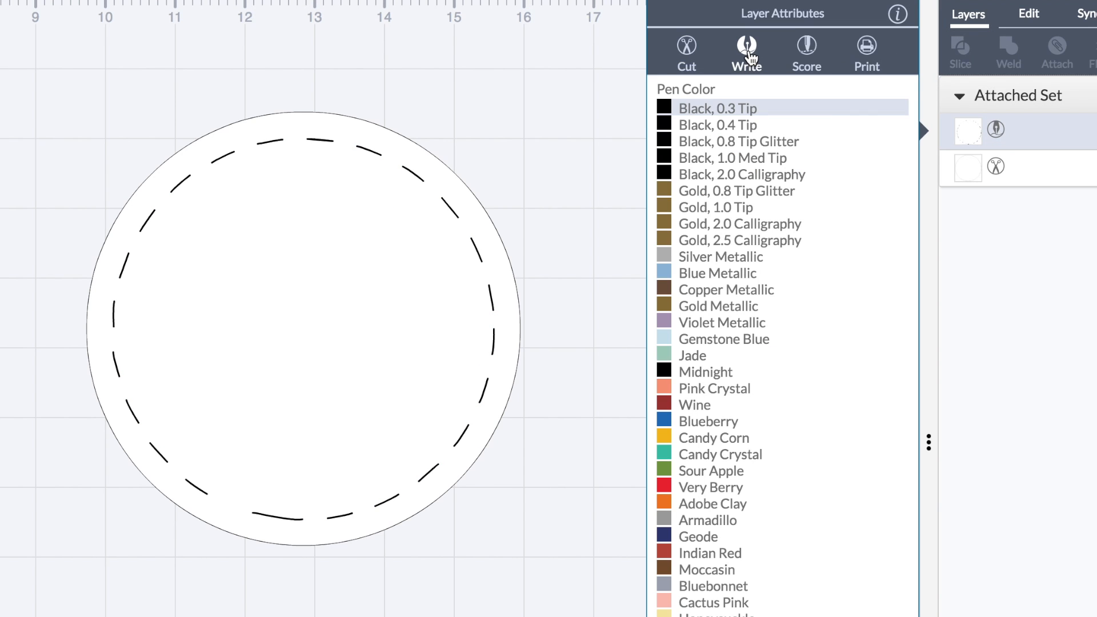
left_click(700, 323)
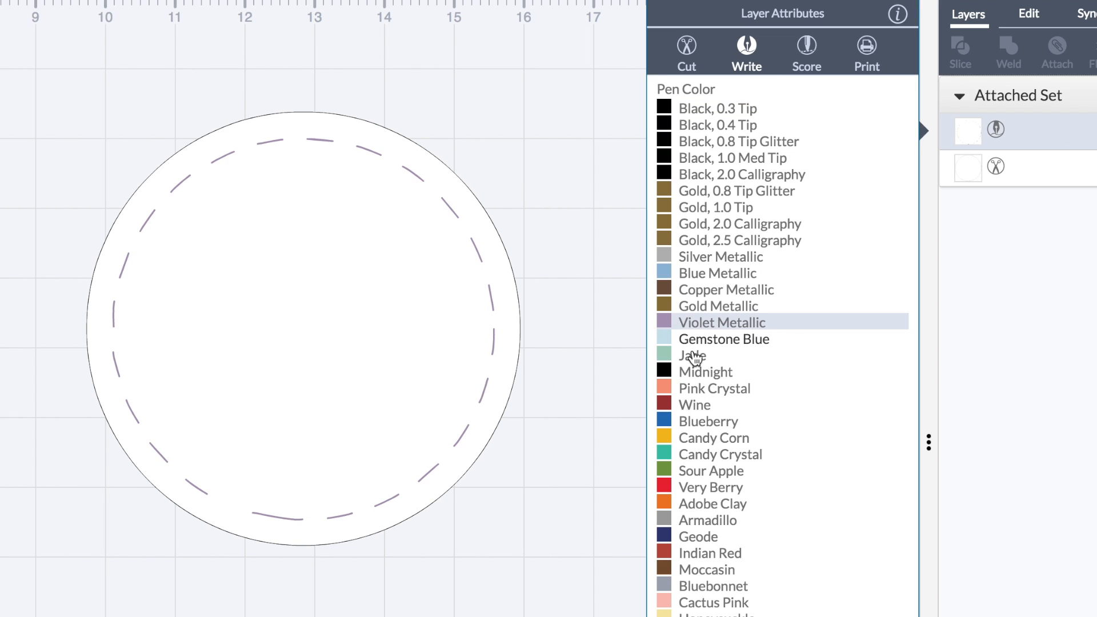
Step: Try the Wine, Blueberry and Candy Crystal pens on the dashed ring and set its pen color to Very Berry
left_click(694, 406)
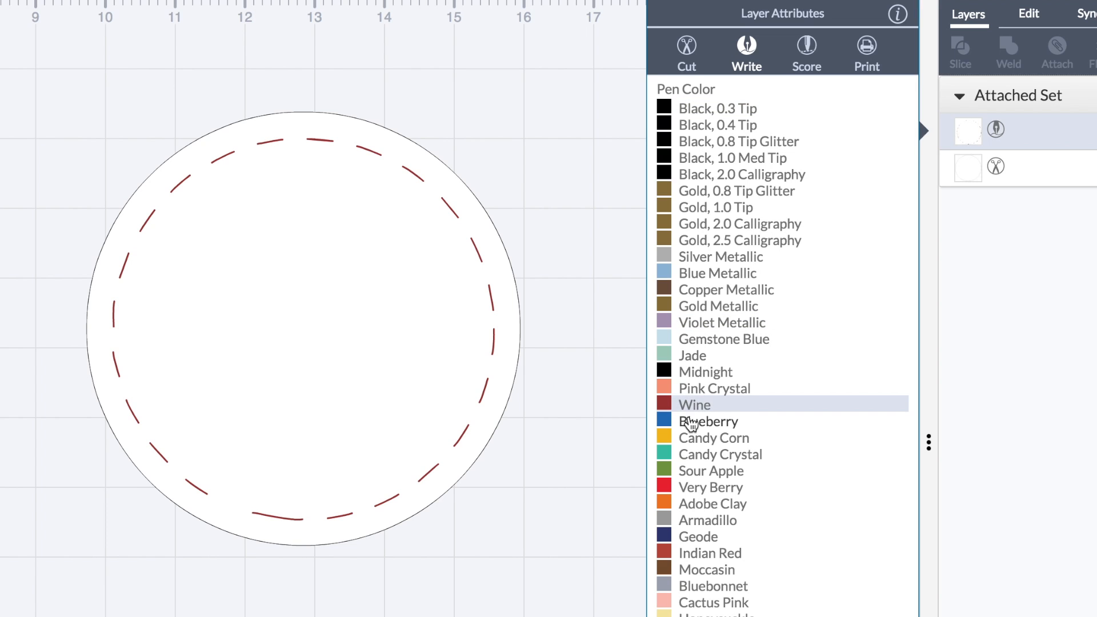
left_click(688, 426)
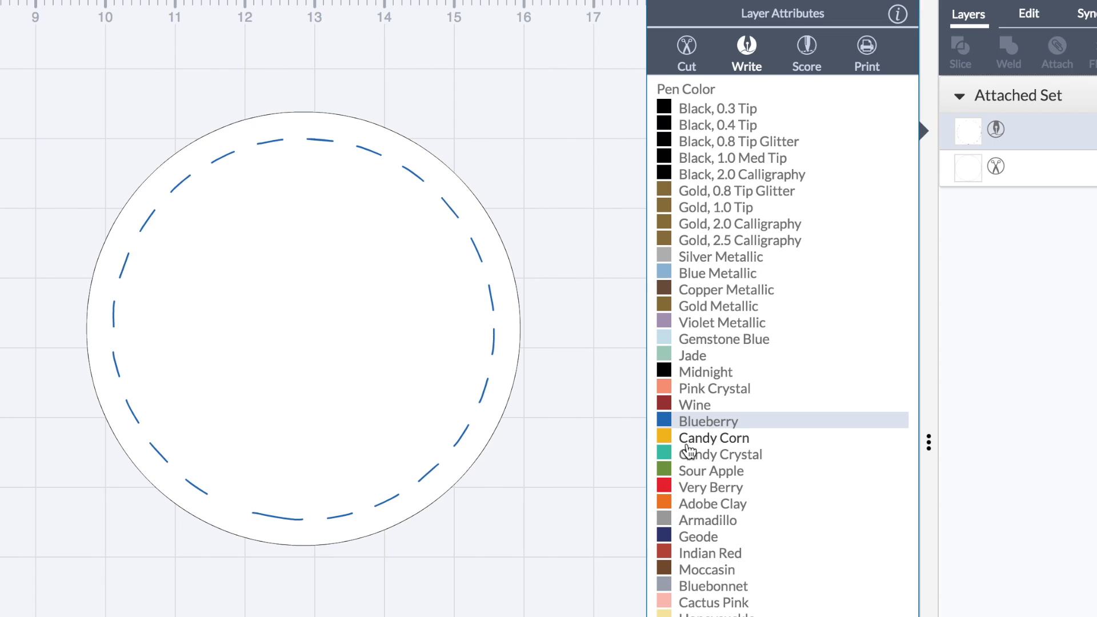
left_click(690, 457)
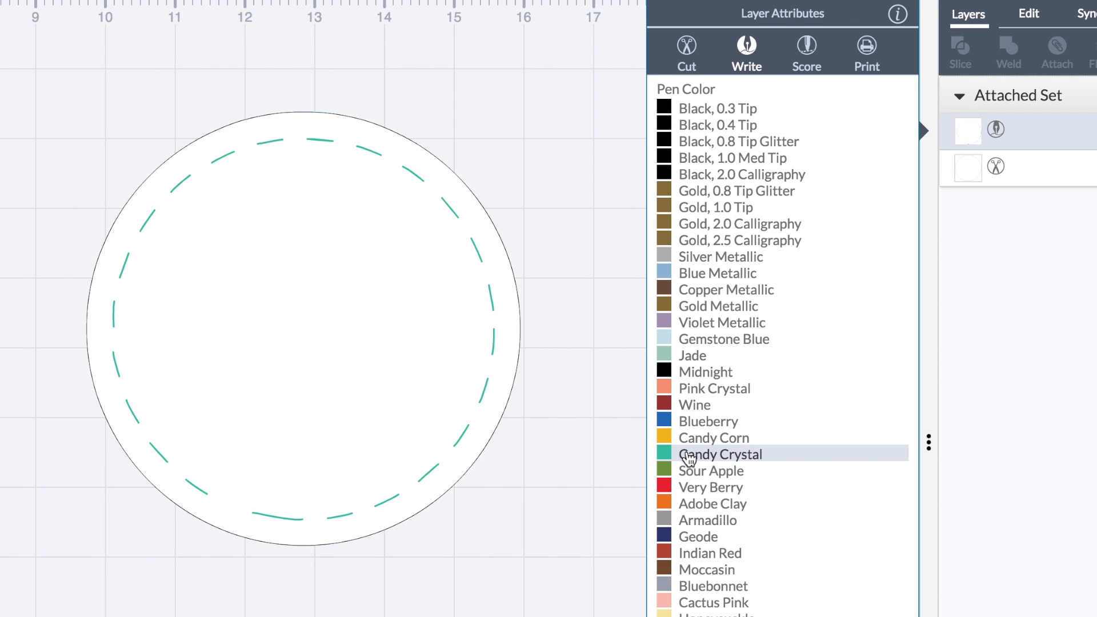
left_click(694, 486)
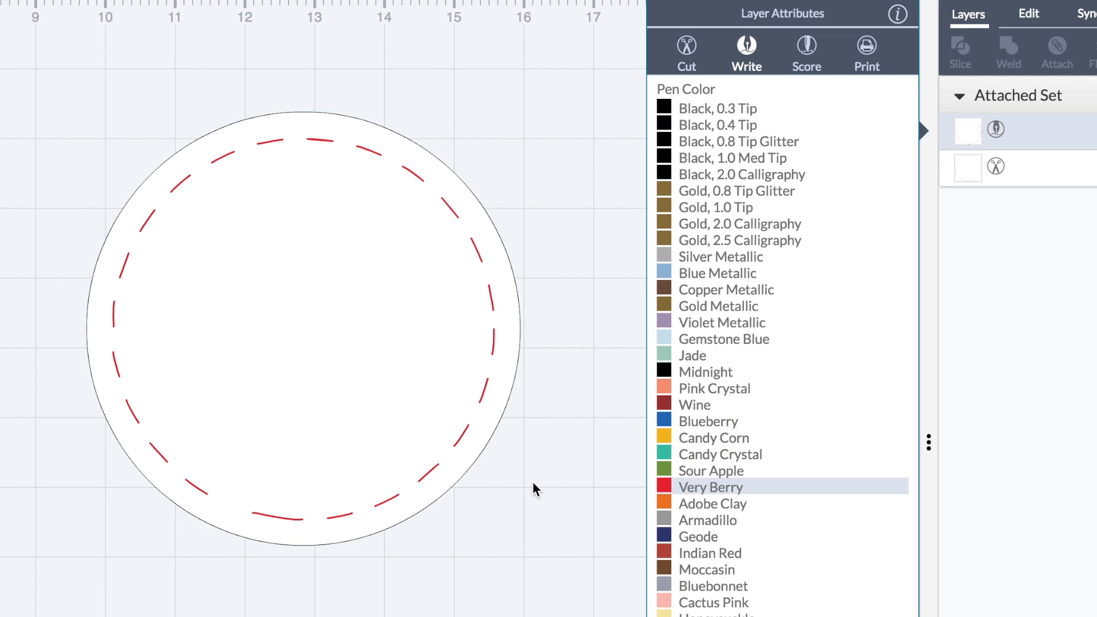
left_click(532, 460)
Step: Detach the circle and dashed ring, and duplicate the dashed ring
left_click(497, 336)
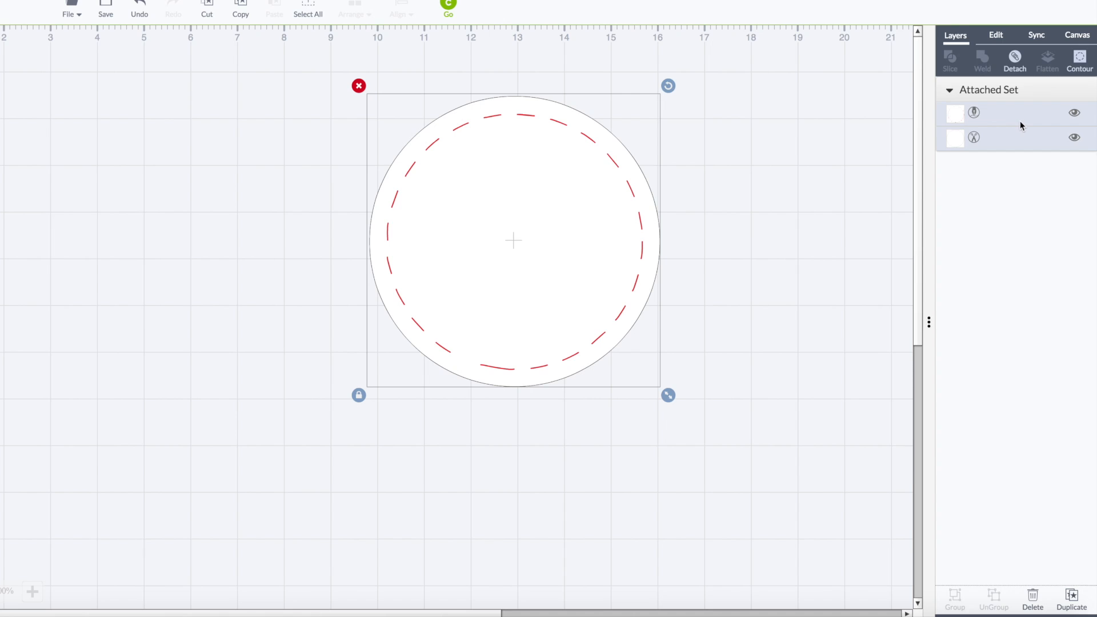
left_click(1015, 59)
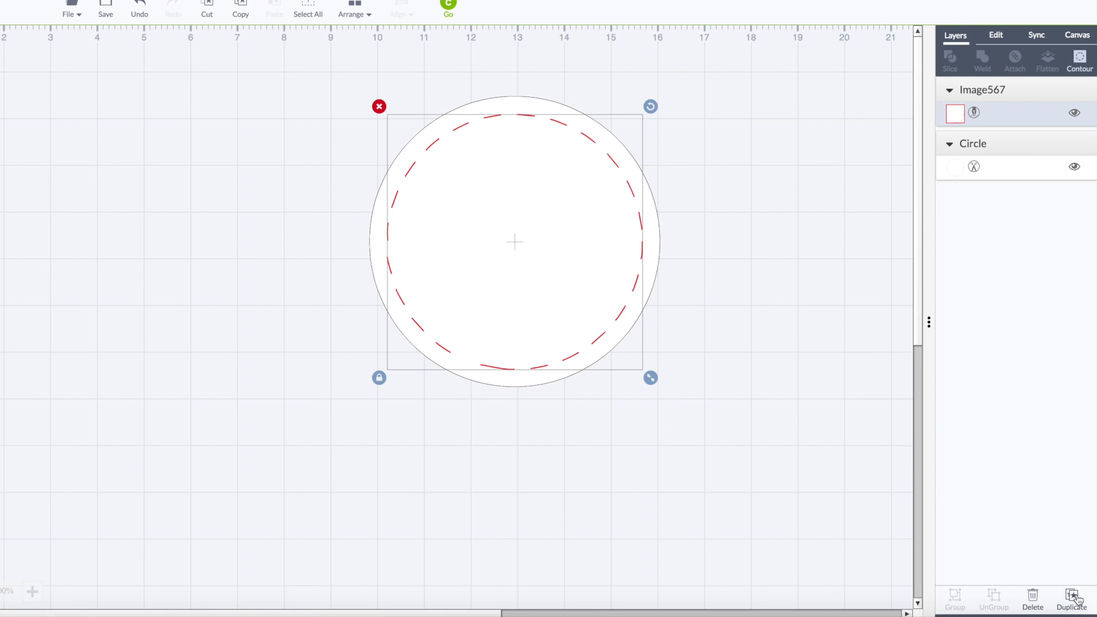
left_click(1073, 598)
Step: Change the duplicated dashed ring from Write to Cut
left_click(973, 113)
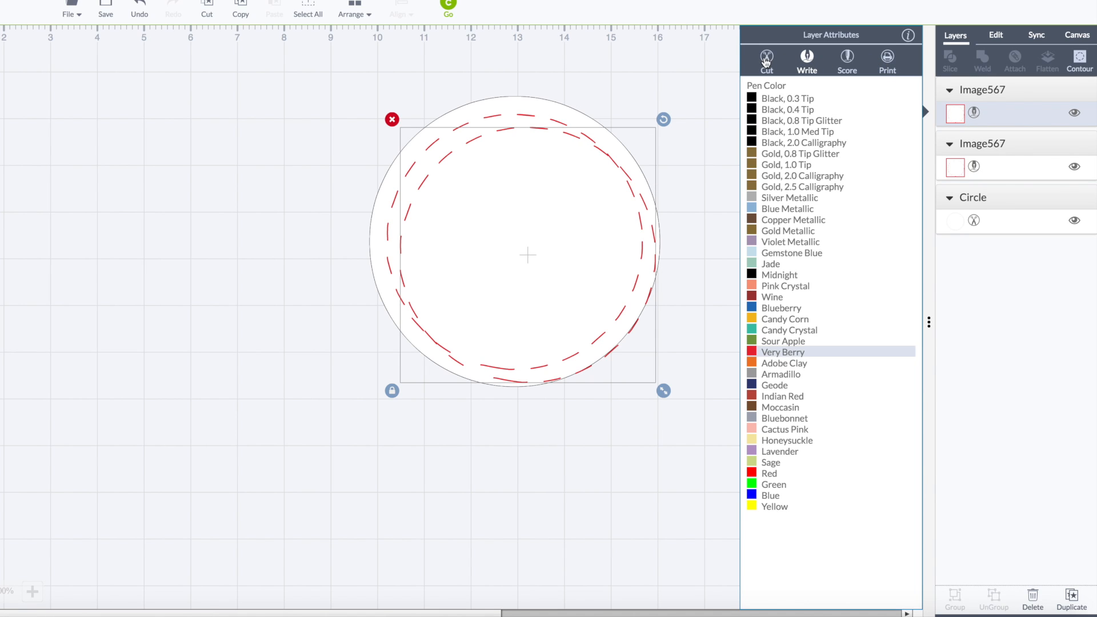
left_click(766, 57)
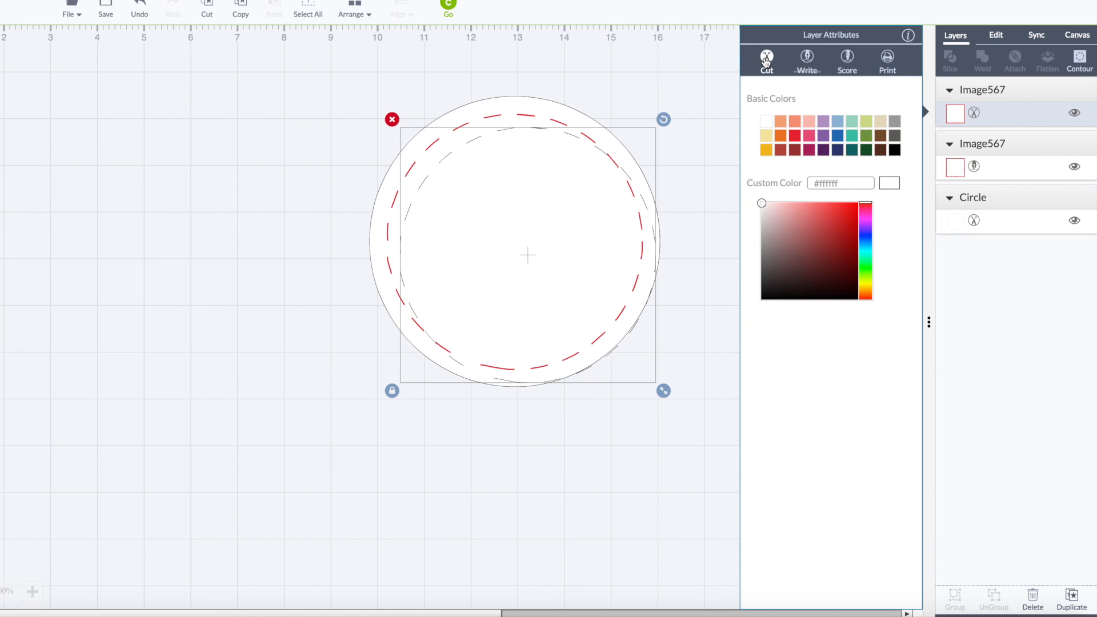
left_click(624, 173)
Step: Center-align both dashed rings with the white circle and attach all three layers
left_click_drag(625, 174, 782, 489)
left_click(344, 69)
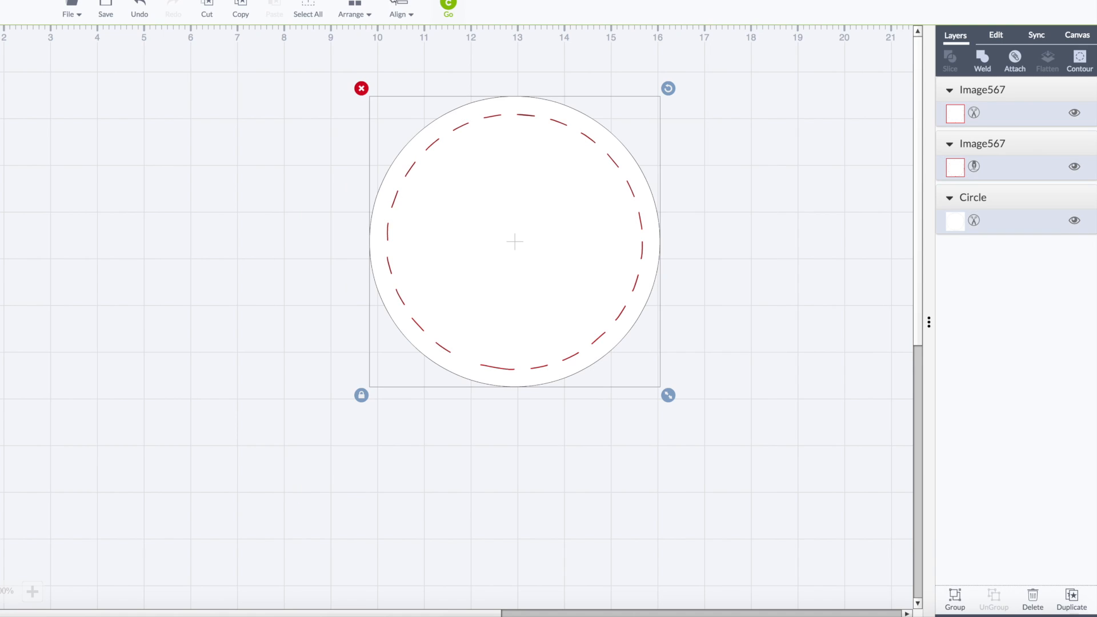
left_click(400, 4)
left_click(399, 154)
left_click(1016, 59)
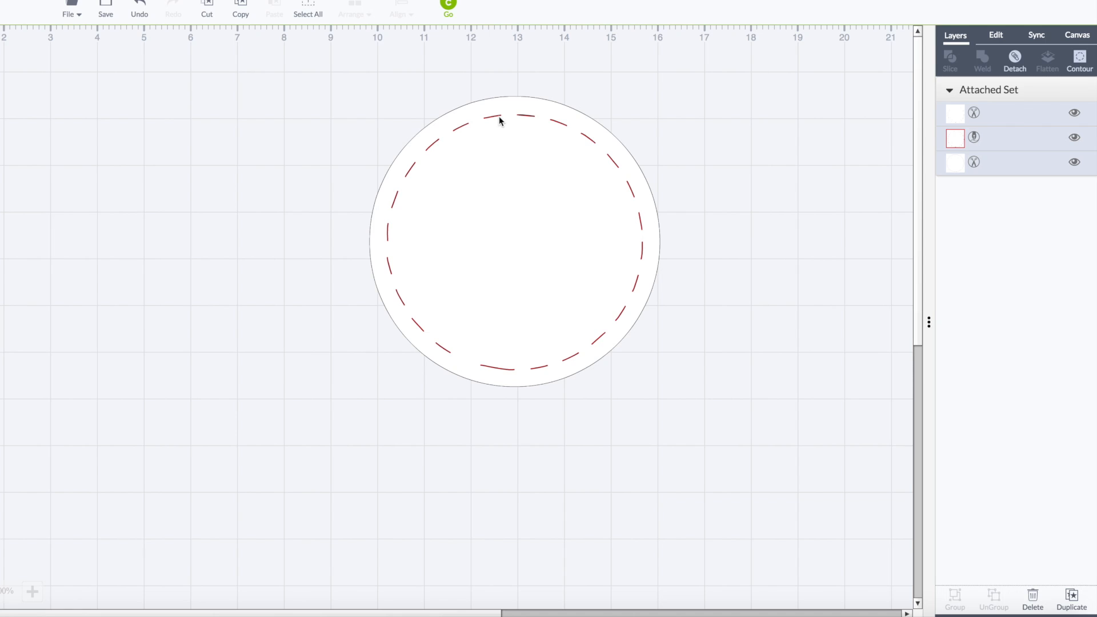
Step: Shift the attached circle set slightly on the canvas and deselect it
left_click_drag(499, 120, 535, 136)
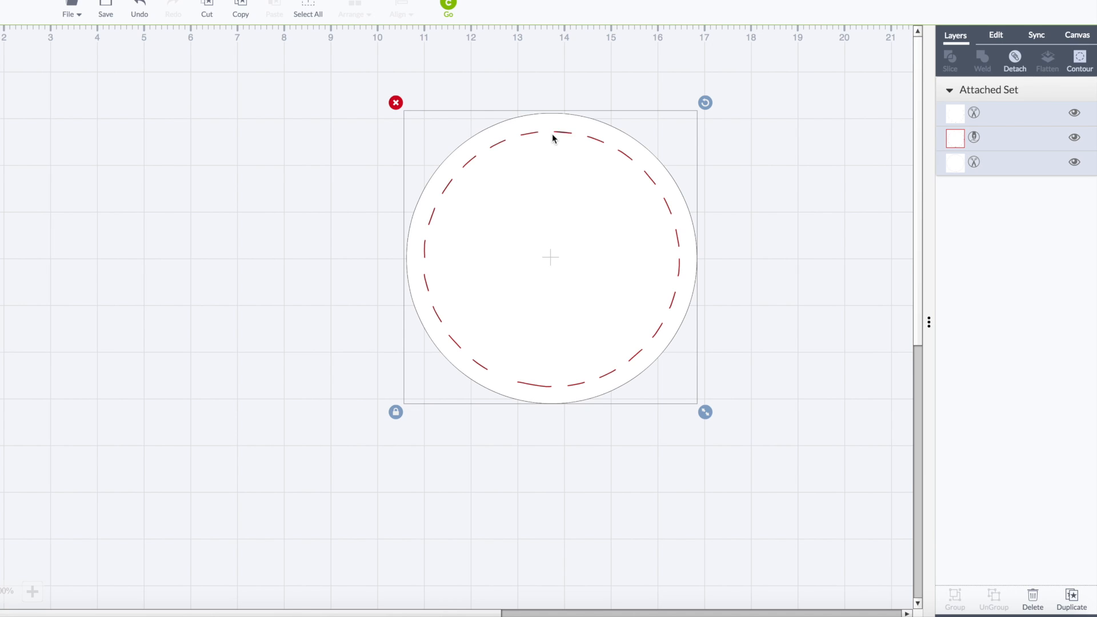
left_click_drag(580, 151, 559, 147)
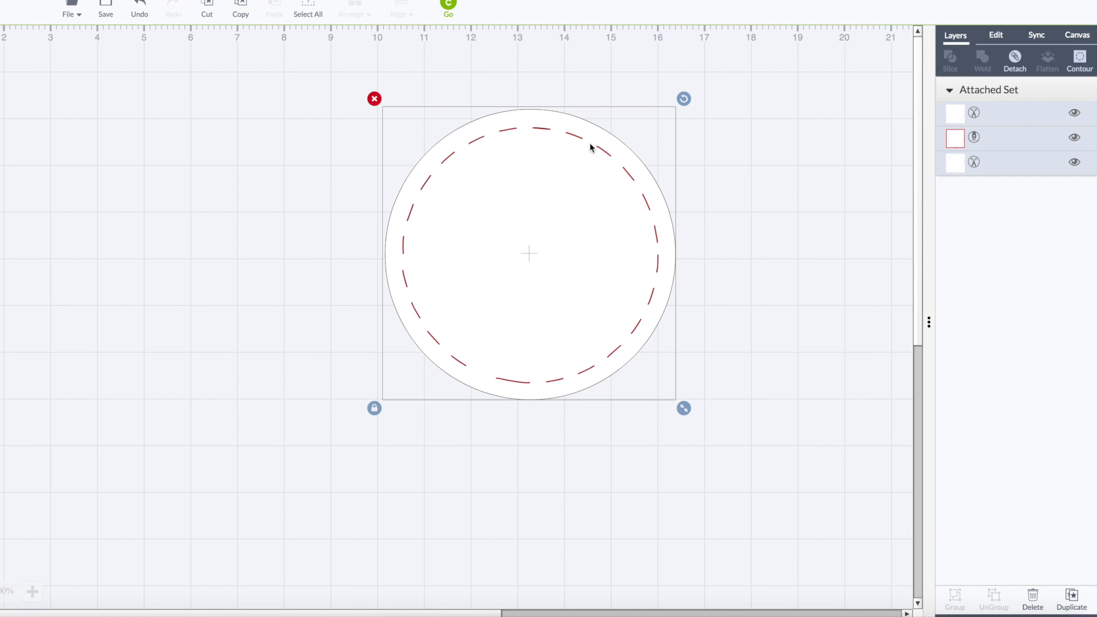
left_click(280, 182)
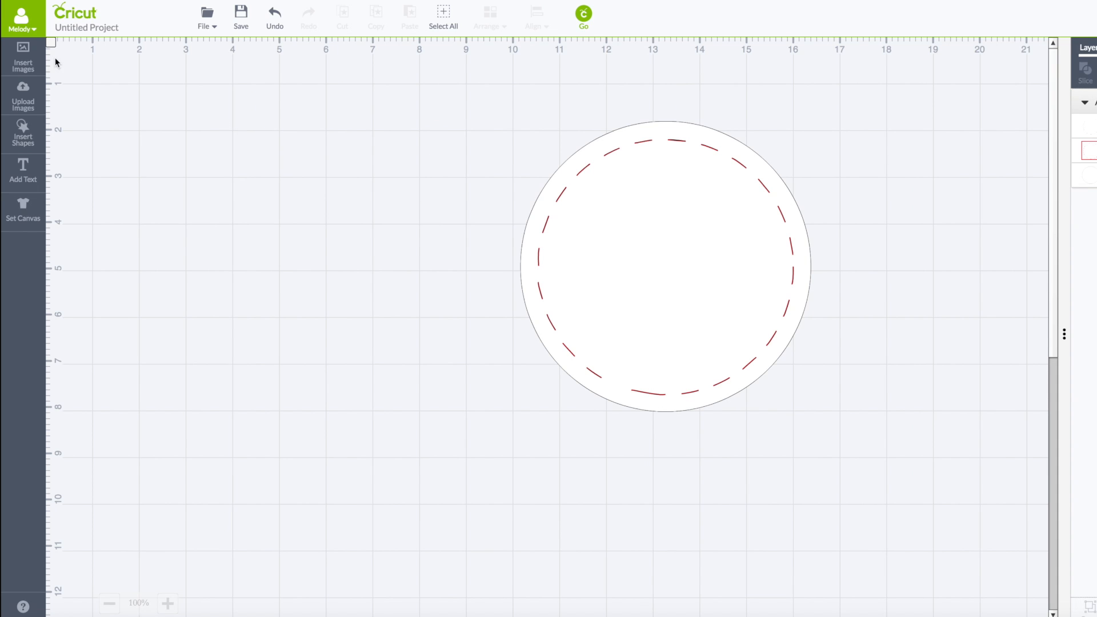
Step: Search the image cartridges for "sweet" and open all images of the Simply Sweet cartridge
left_click(23, 58)
left_click(247, 55)
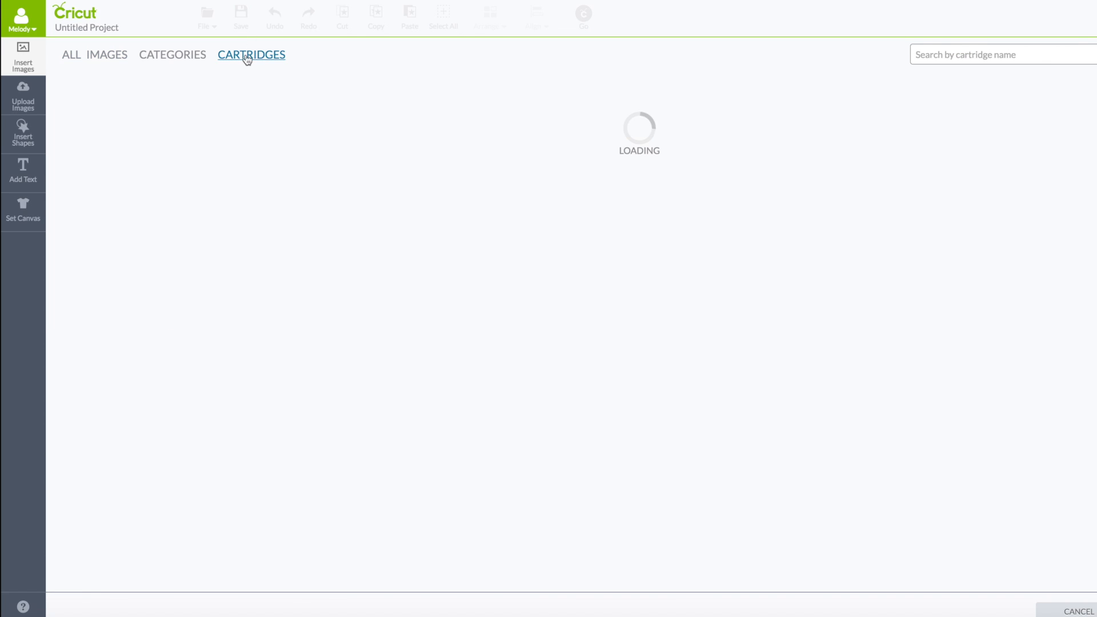
left_click(971, 56)
type("sweet")
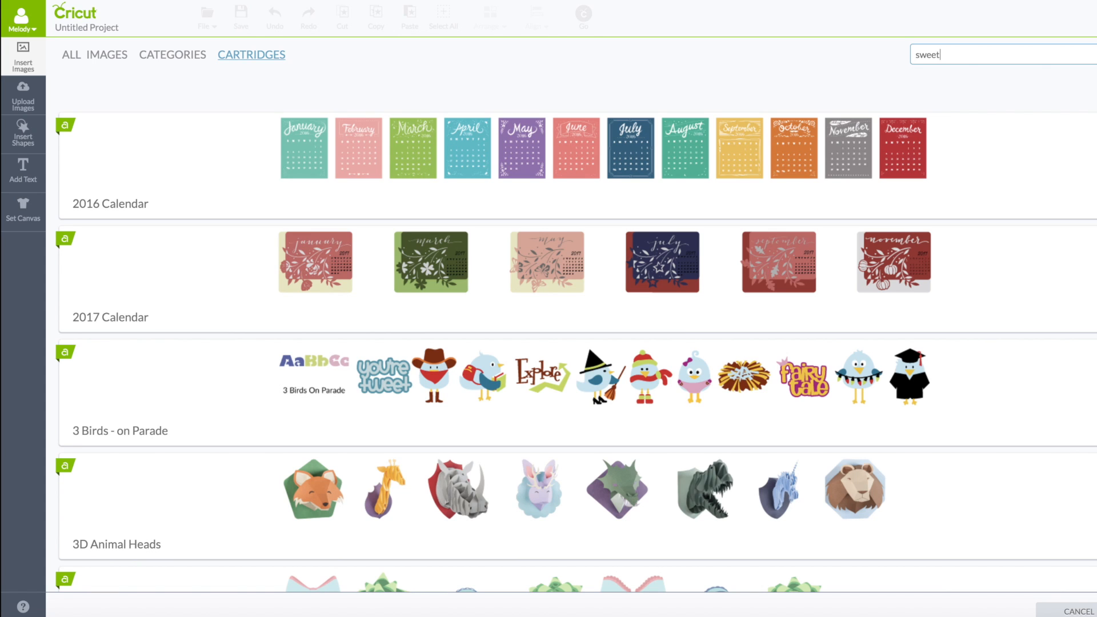
key("Return")
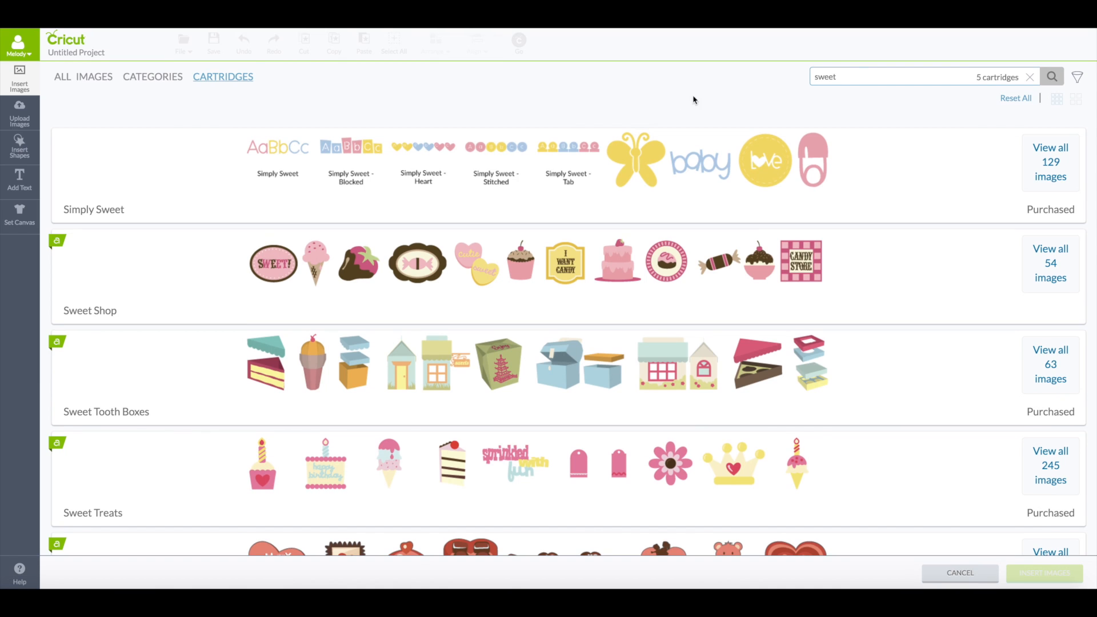
scroll(532, 153, "down", 1)
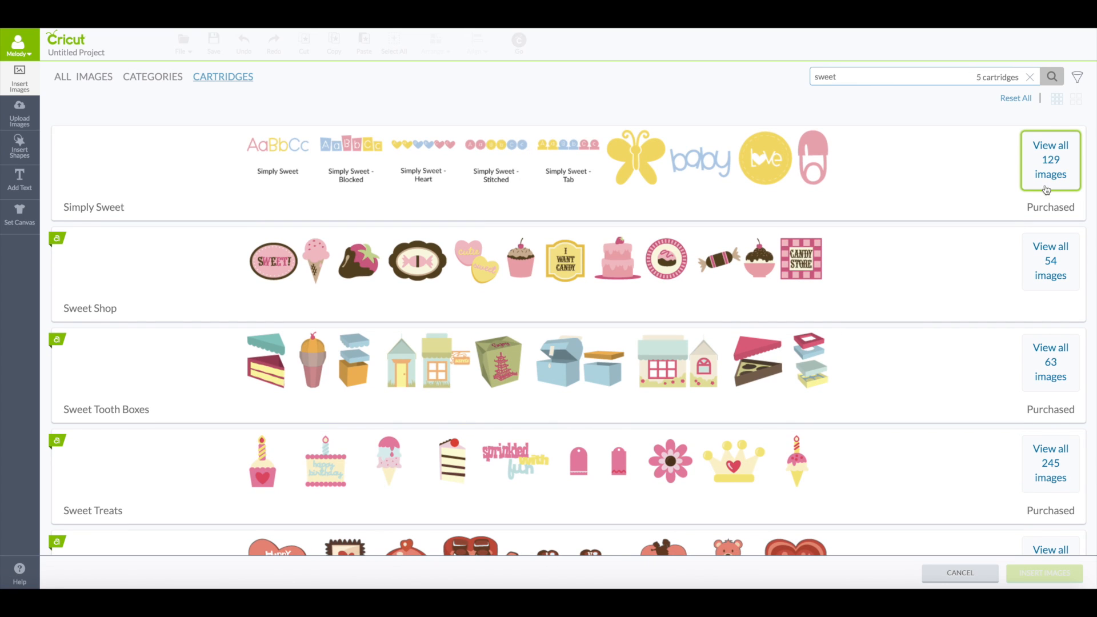
left_click(1052, 171)
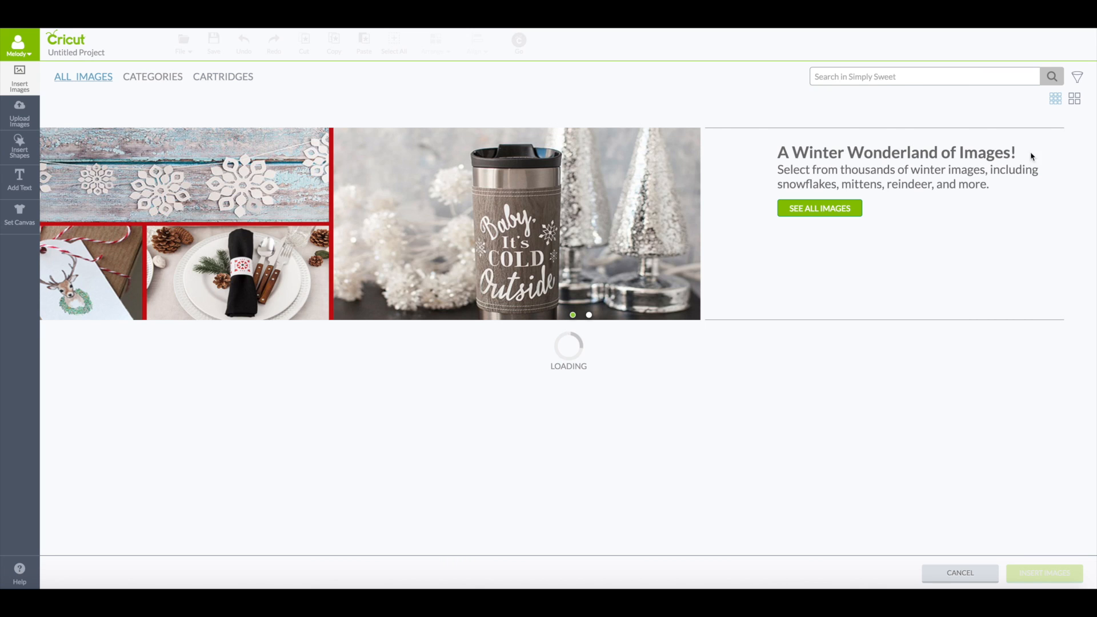
Step: Browse the Simply Sweet images and select the green square tag with the dashed border
scroll(350, 311, "down", 3)
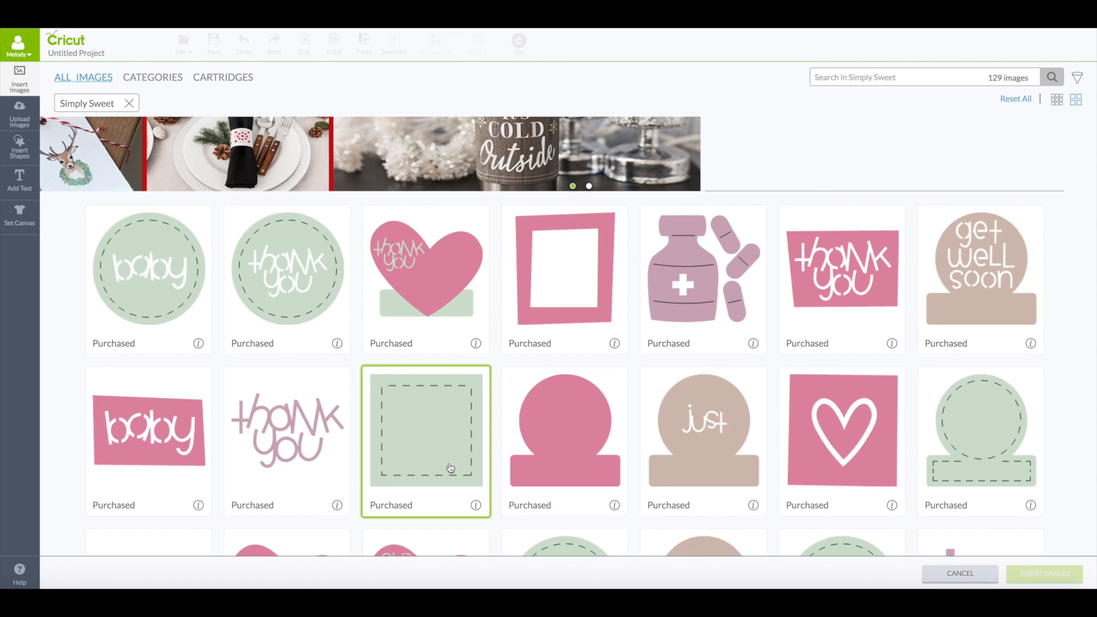
scroll(1003, 443, "down", 3)
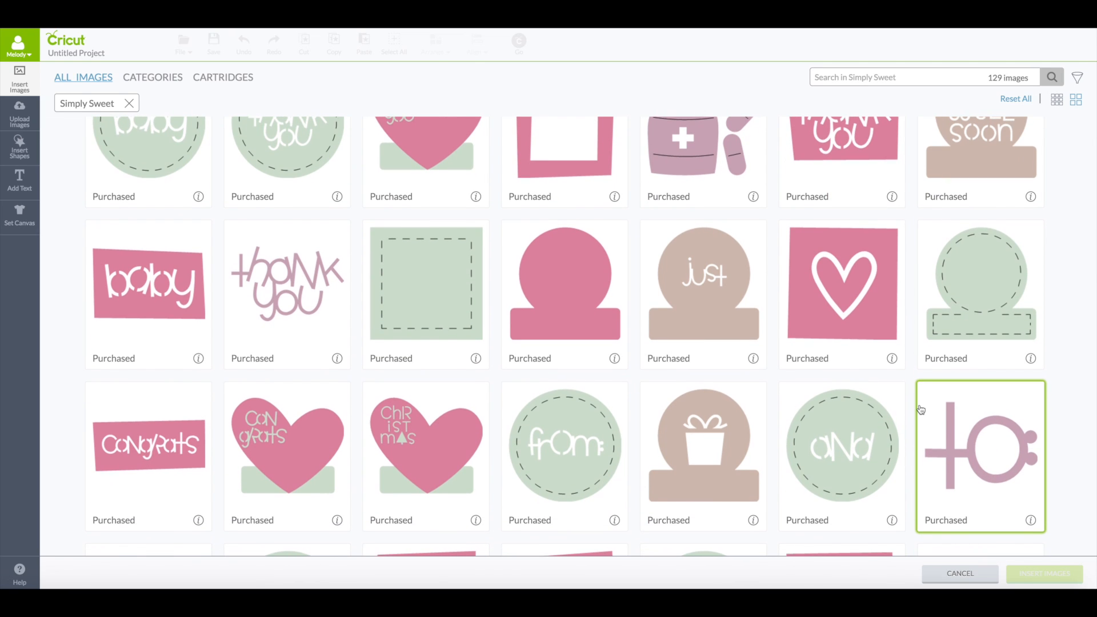
scroll(920, 411, "down", 5)
scroll(921, 410, "down", 2)
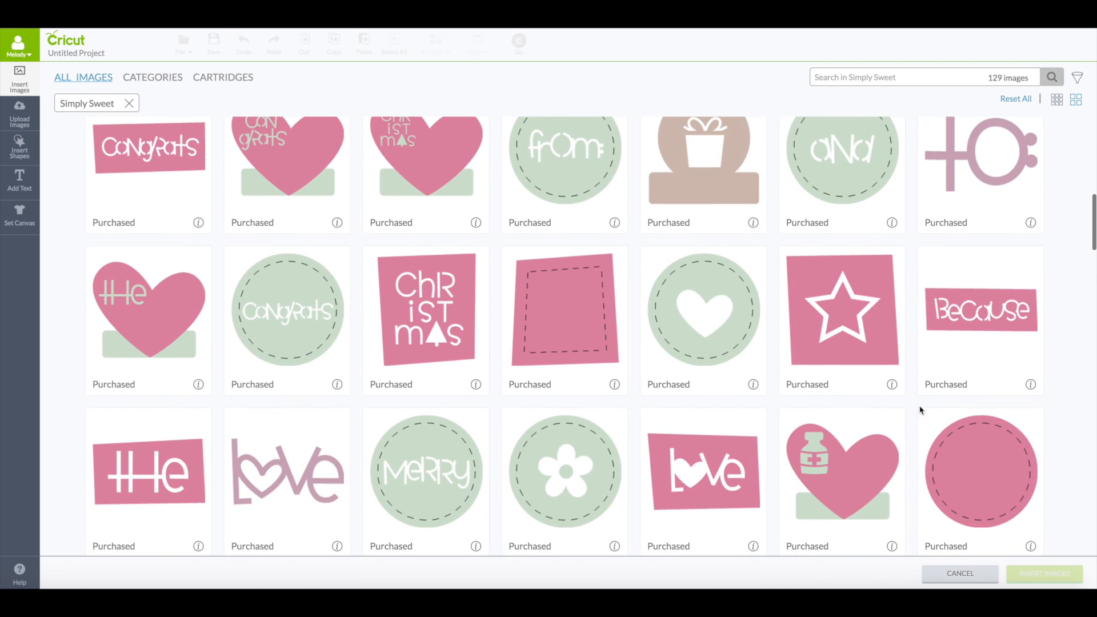
scroll(920, 409, "up", 5)
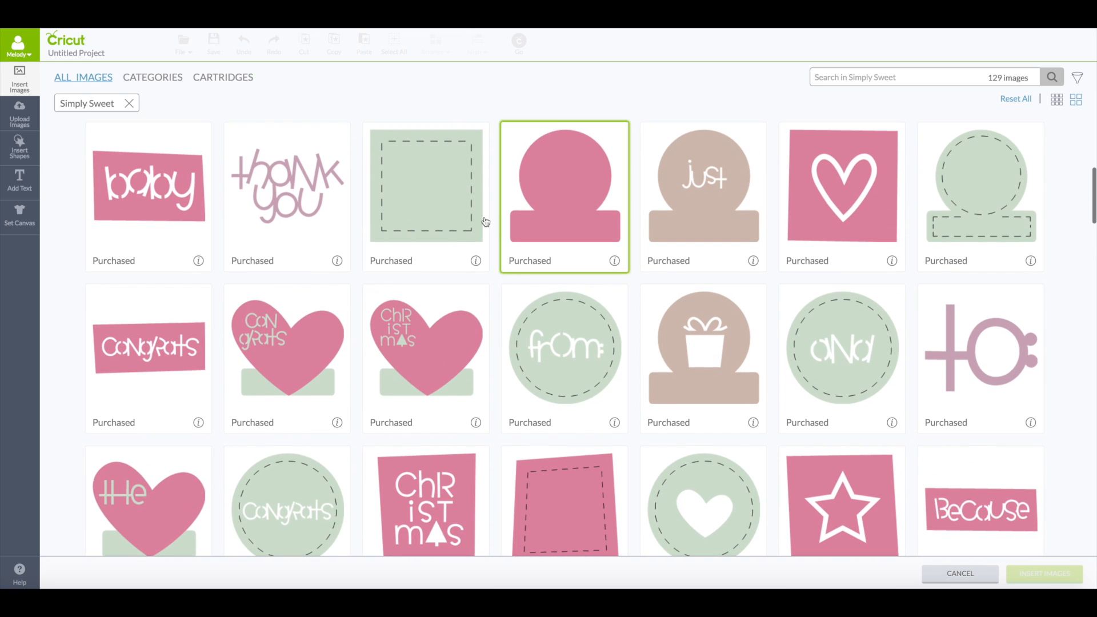
left_click(443, 216)
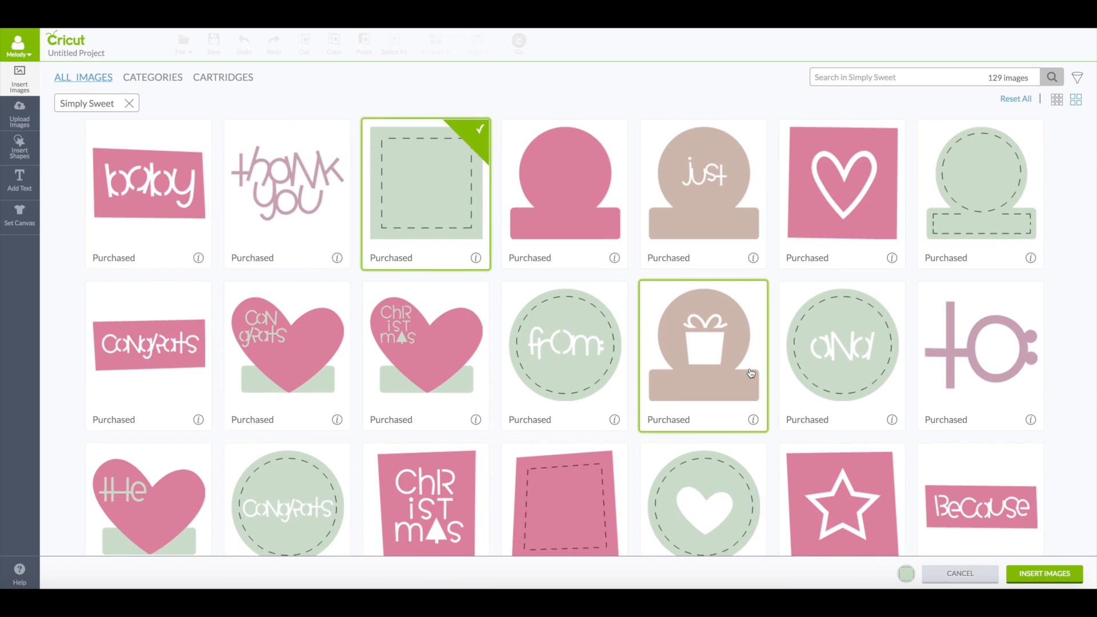
Step: Add the pink heart with the dashed border and green base to the selection, and insert both images
scroll(743, 365, "down", 5)
scroll(751, 373, "down", 5)
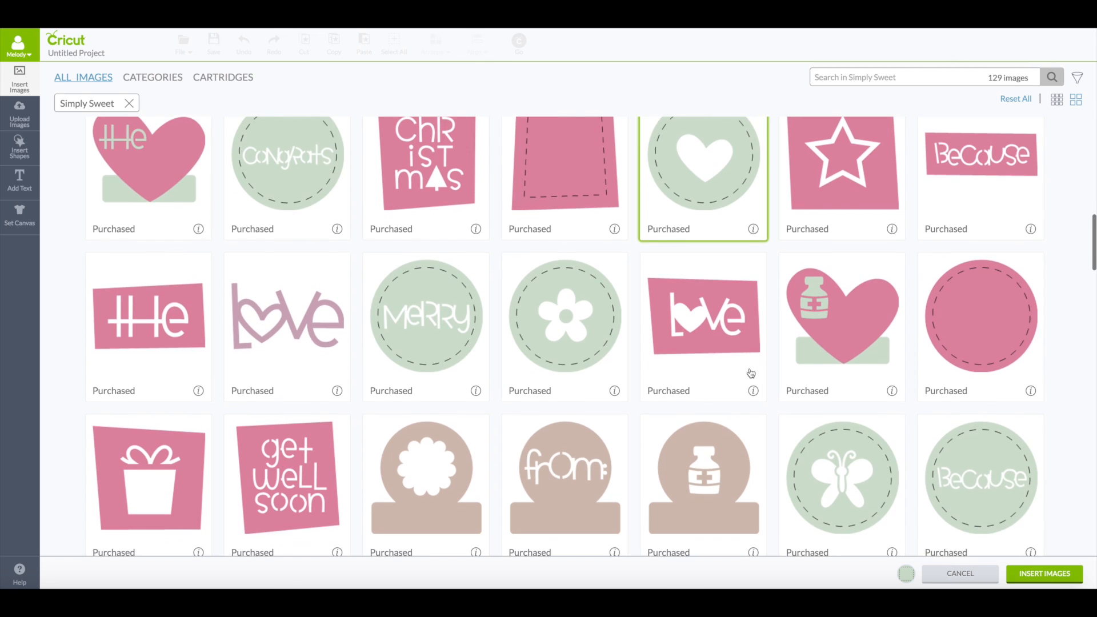
scroll(751, 373, "down", 6)
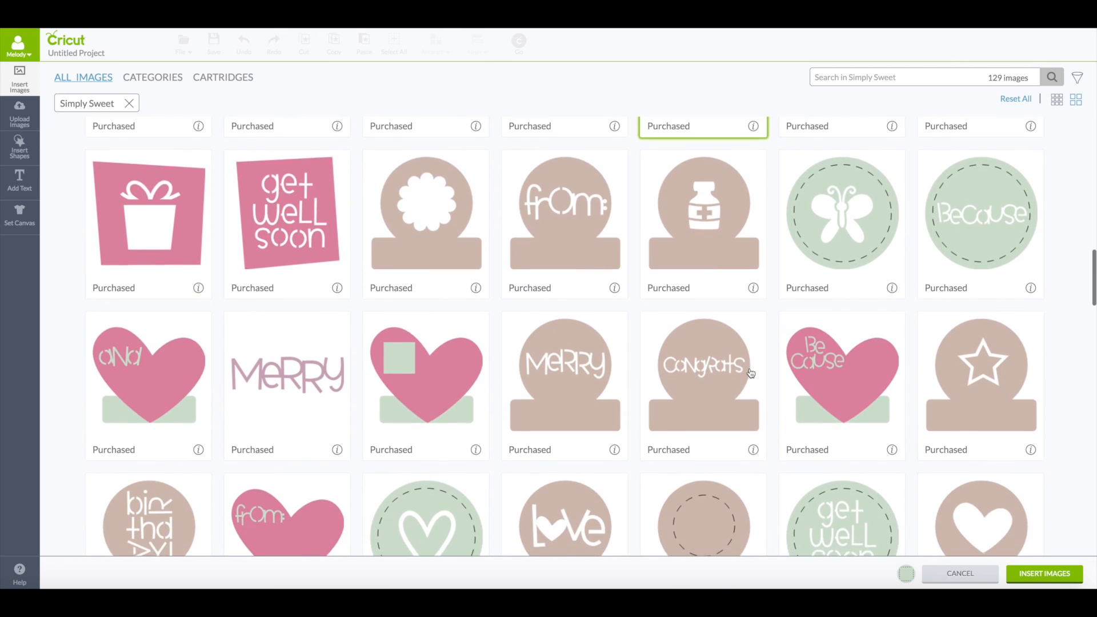
scroll(751, 373, "down", 4)
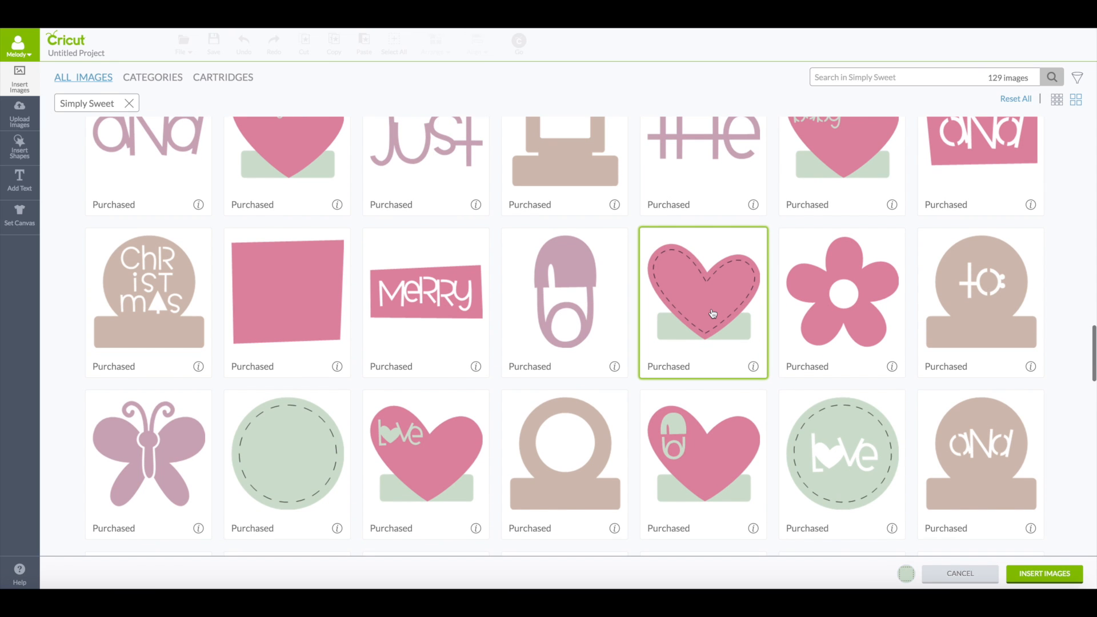
left_click(713, 313)
scroll(716, 335, "down", 5)
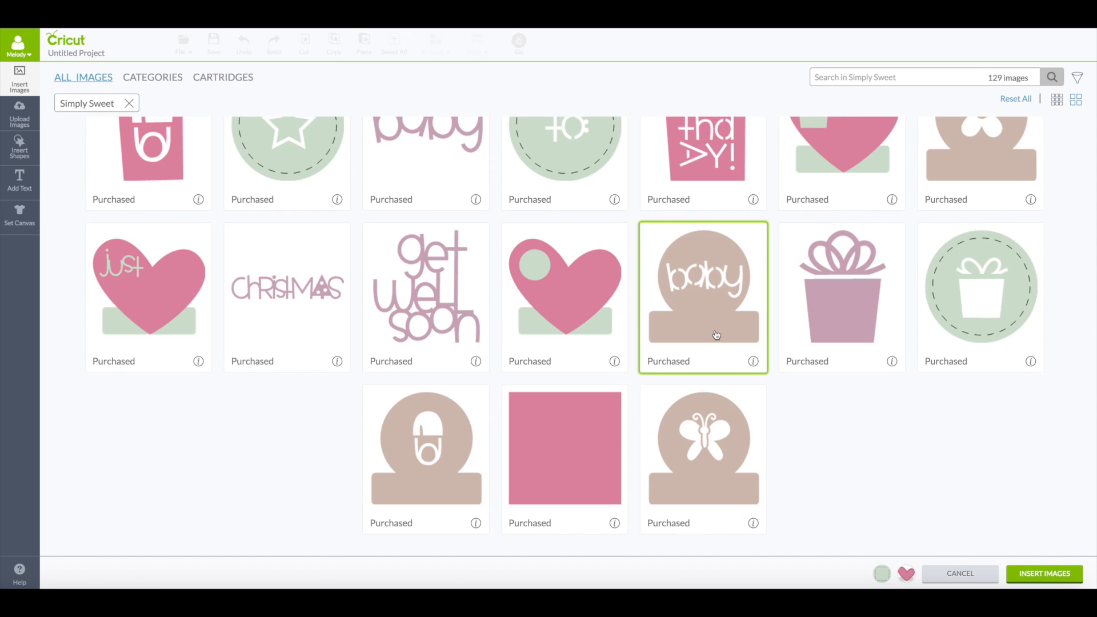
scroll(716, 335, "up", 5)
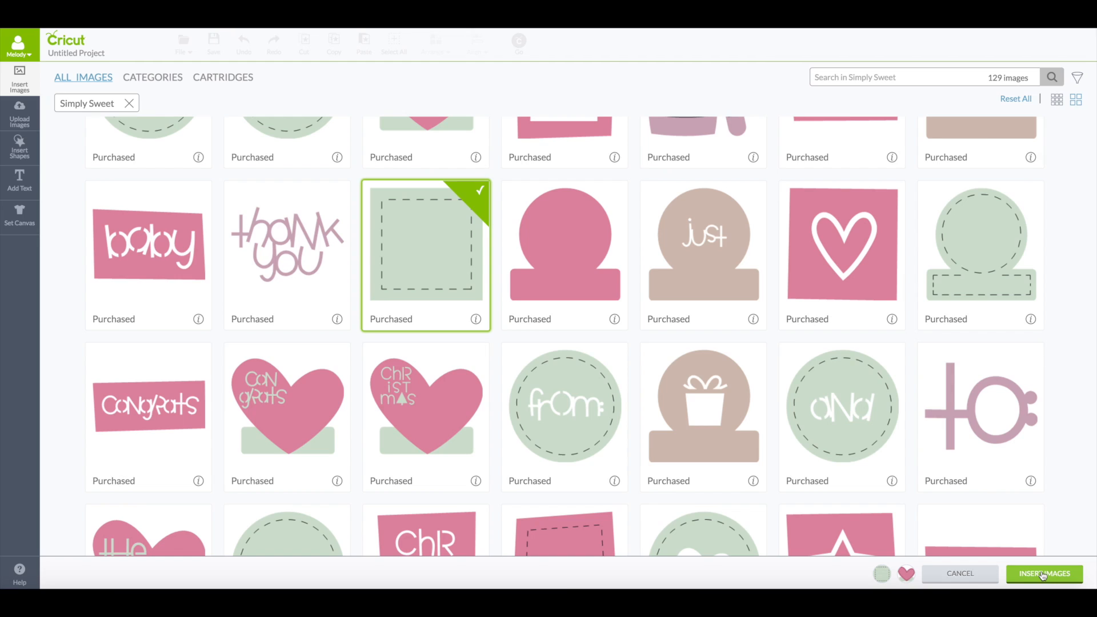
left_click(1044, 574)
Step: Move the square tag to overlap the white circle and place the heart image beside it
left_click_drag(594, 269, 889, 188)
left_click_drag(352, 353, 763, 157)
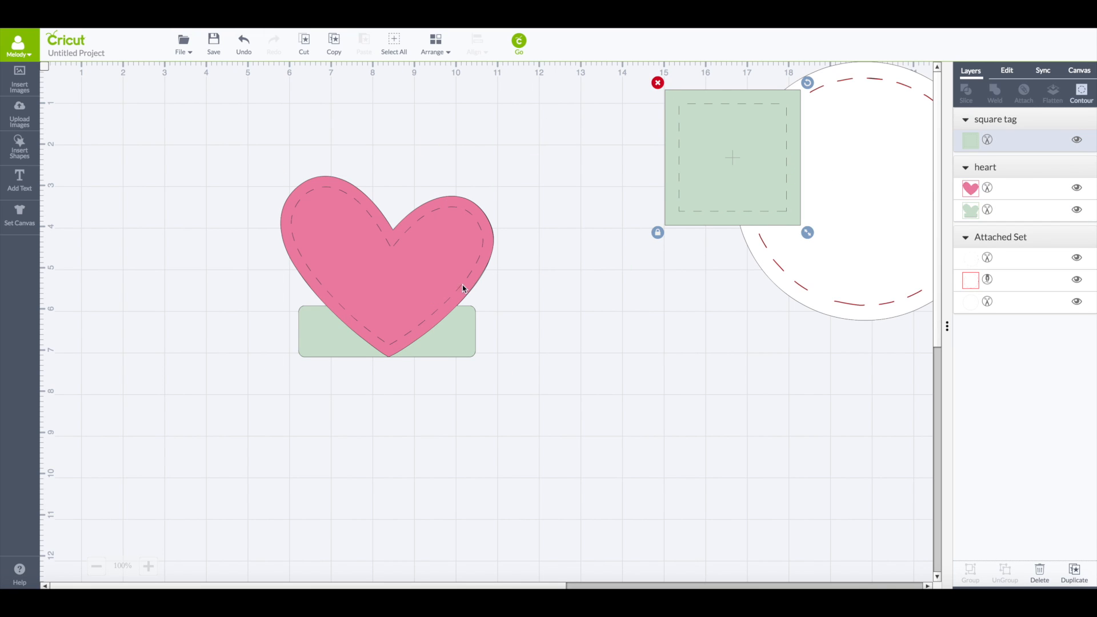
left_click_drag(450, 268, 595, 205)
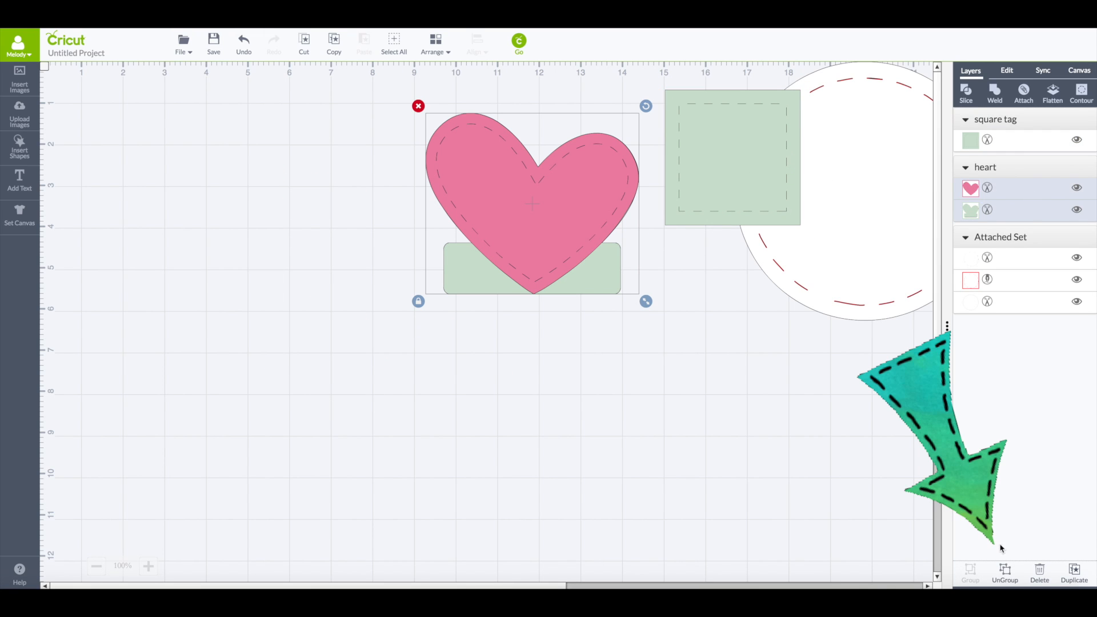
Step: Ungroup the heart image, delete its green backing layer, and reposition the pink heart beside the square tag
left_click(1006, 574)
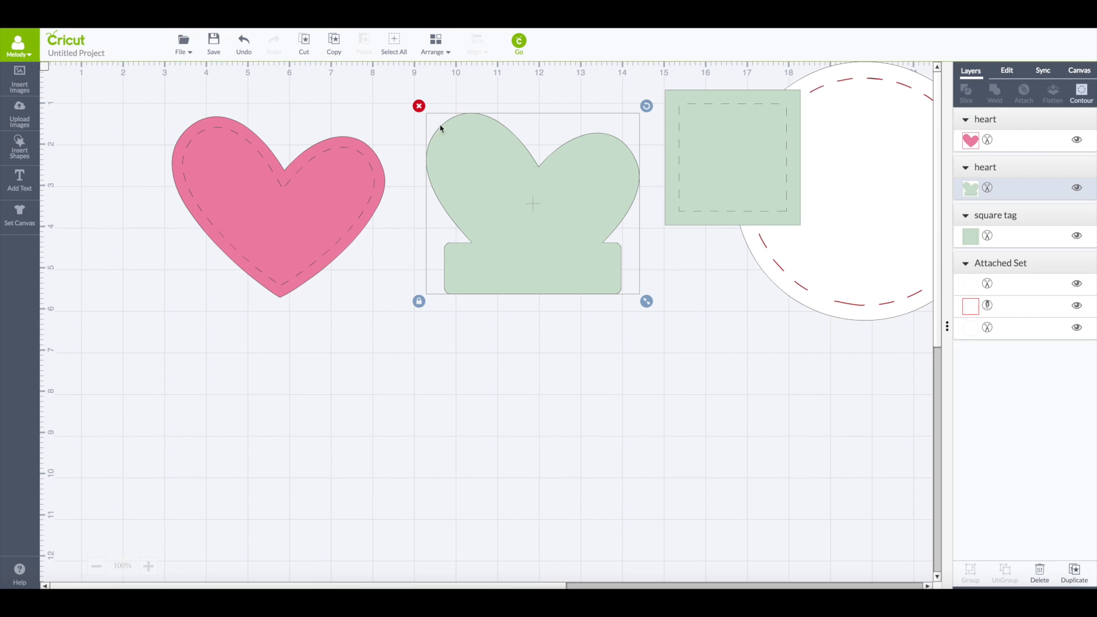
left_click(419, 106)
left_click_drag(334, 183, 520, 202)
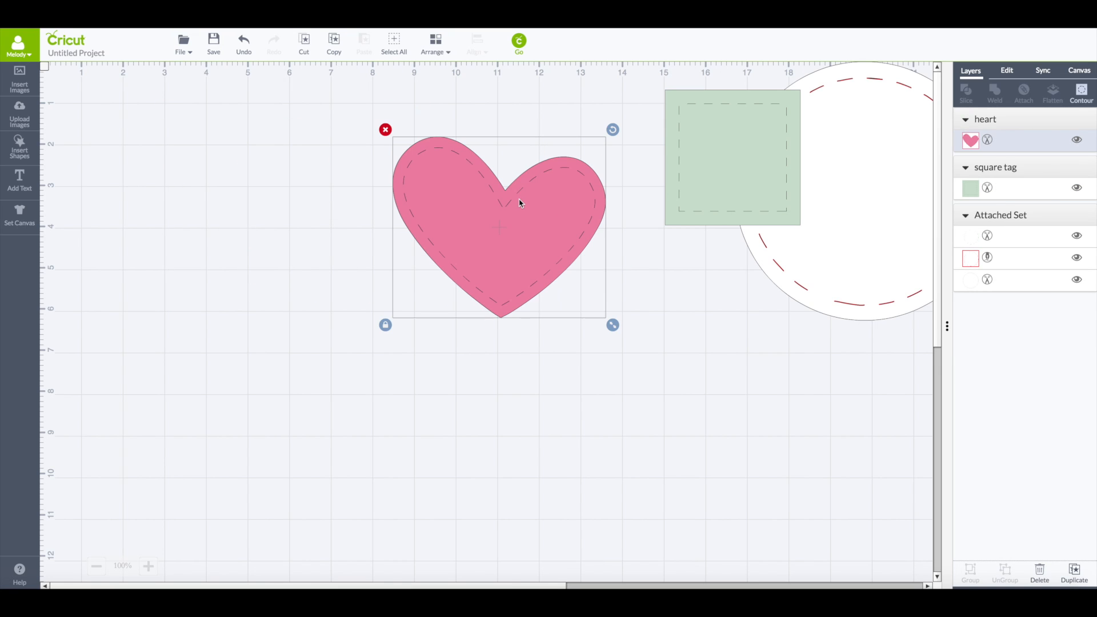
Step: Open the pink heart in Contour to examine its outline and dashed stitch cuts, and close Contour
left_click(1082, 95)
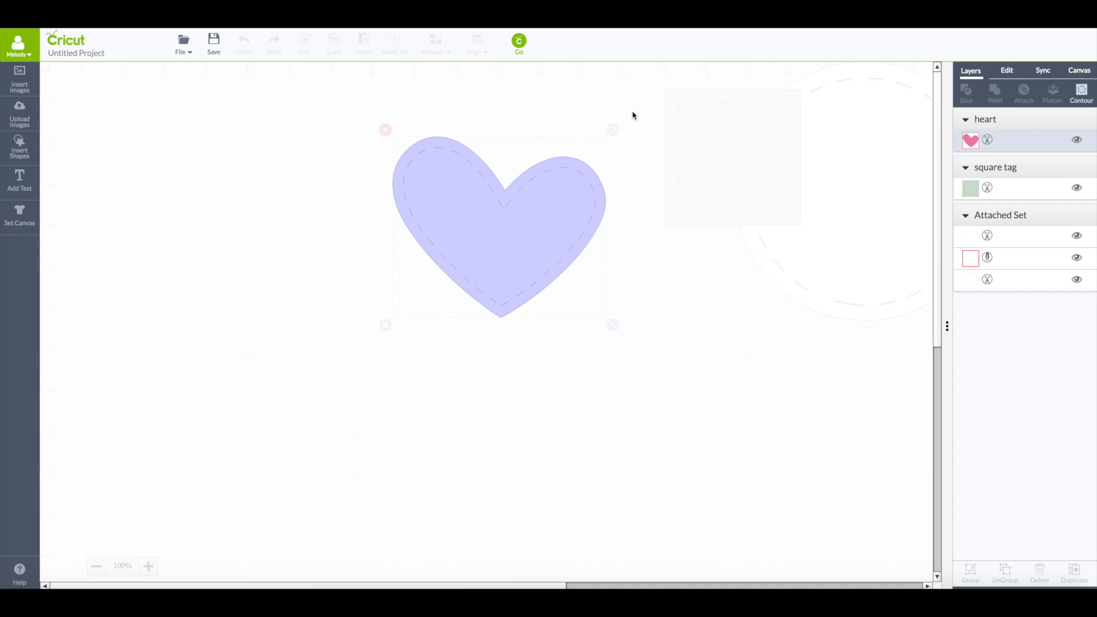
left_click(530, 174)
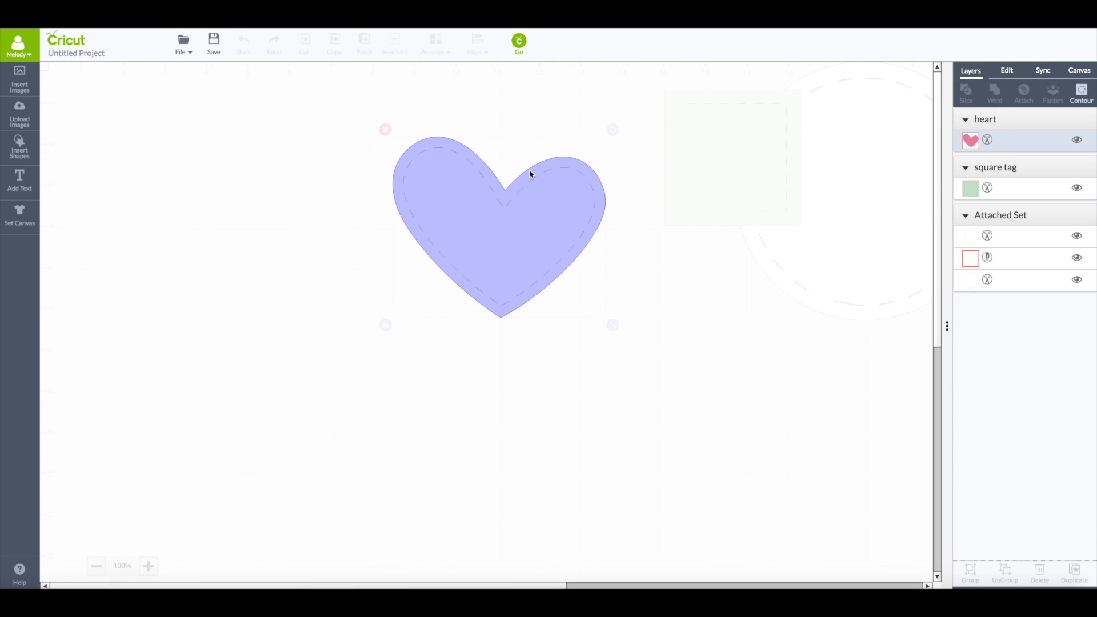
left_click(622, 180)
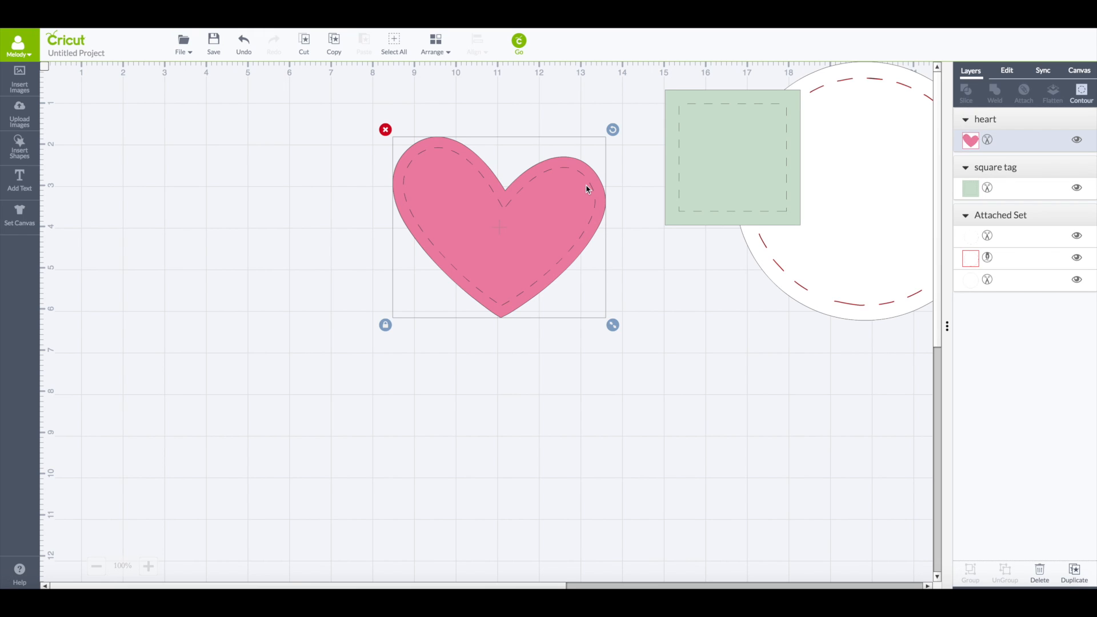
Step: Duplicate the pink heart, change the copy to a white Write layer, and move it off the original
left_click(1077, 569)
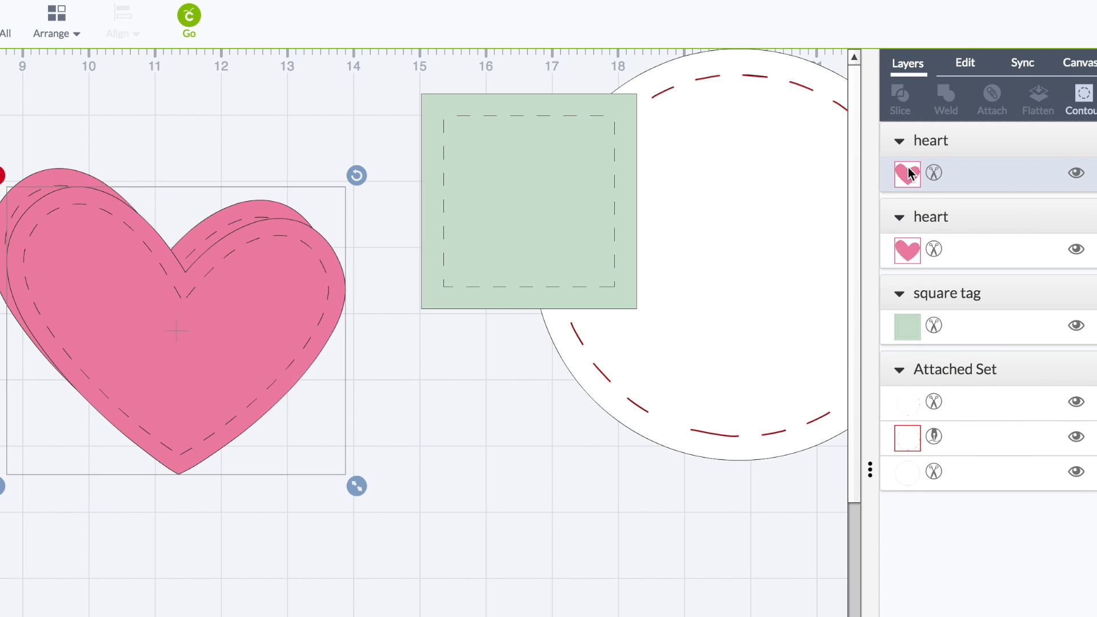
left_click(970, 140)
left_click(640, 185)
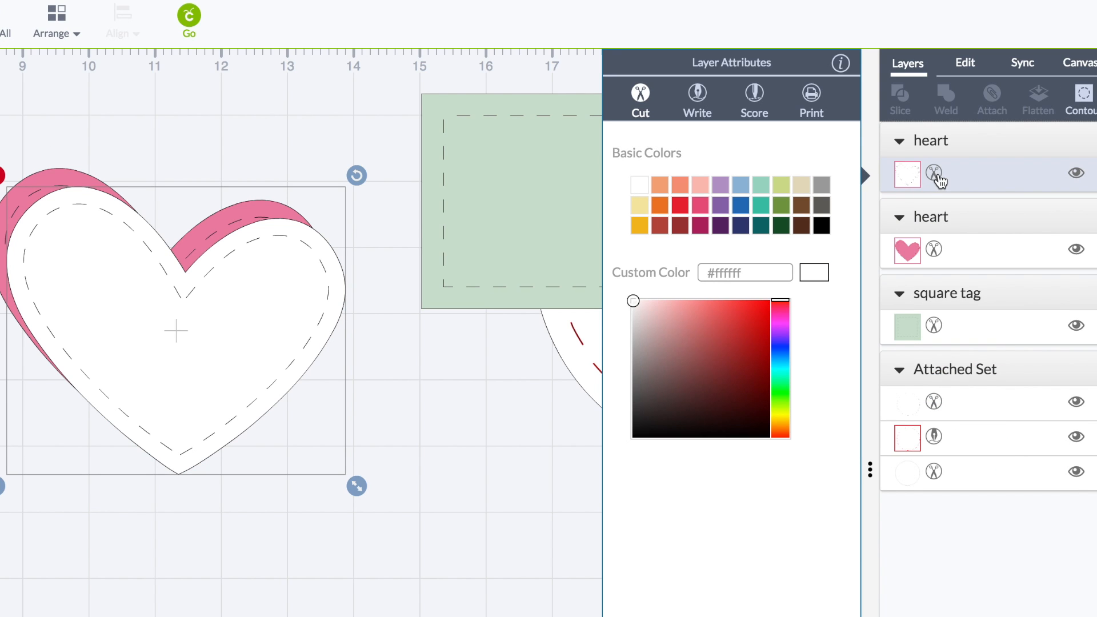
left_click(699, 96)
left_click_drag(265, 341, 409, 544)
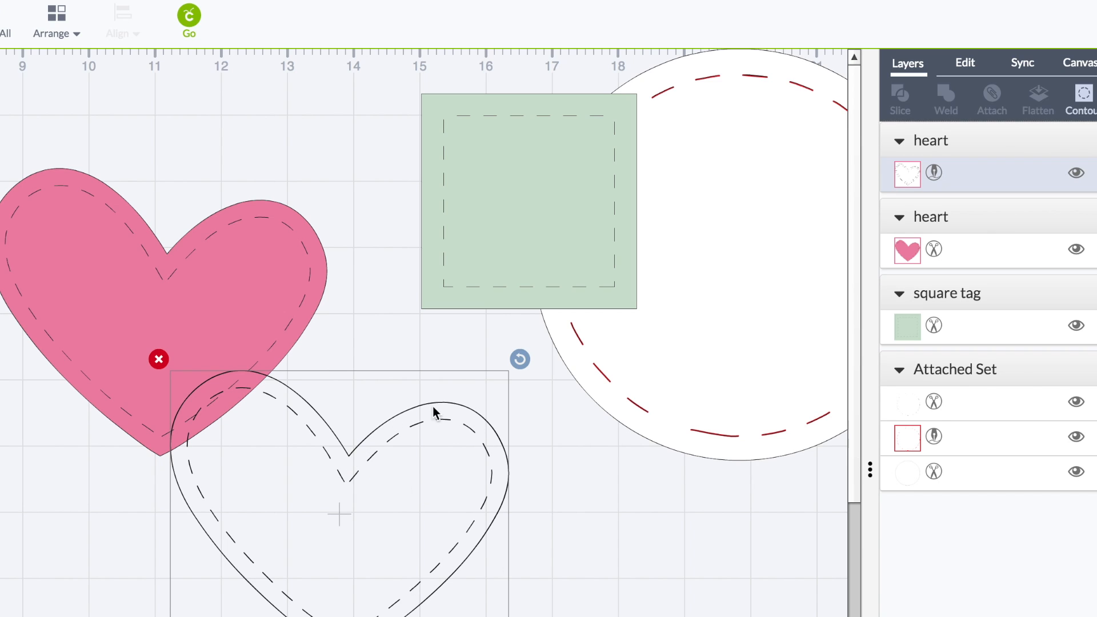
left_click_drag(278, 414, 64, 317)
Step: Recolor the original pink heart's cut layer white
left_click(240, 263)
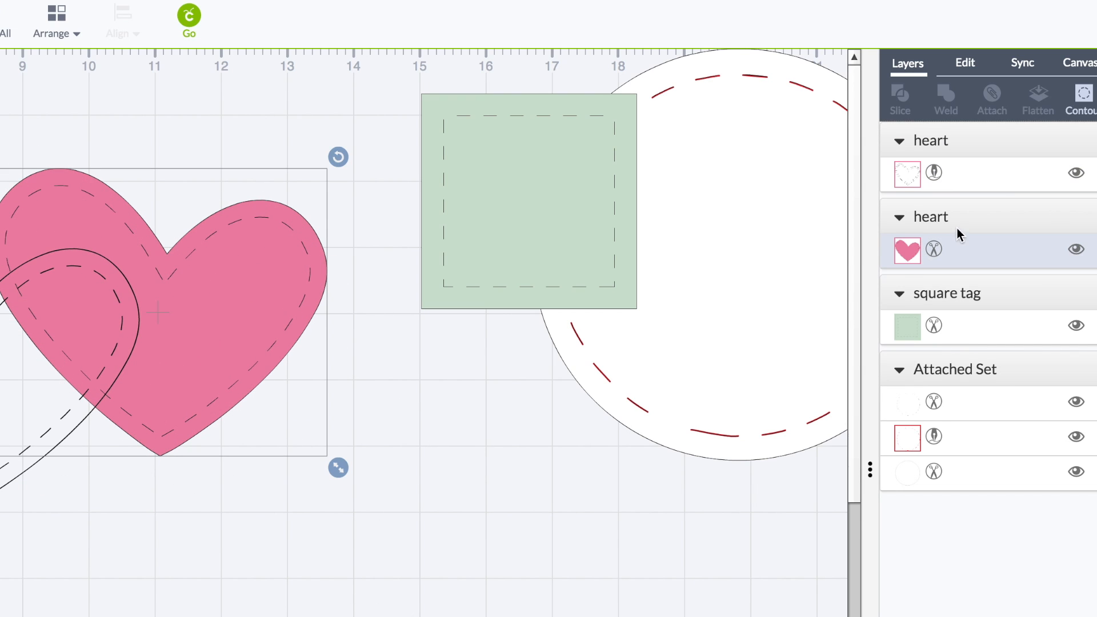
left_click(907, 250)
left_click(642, 187)
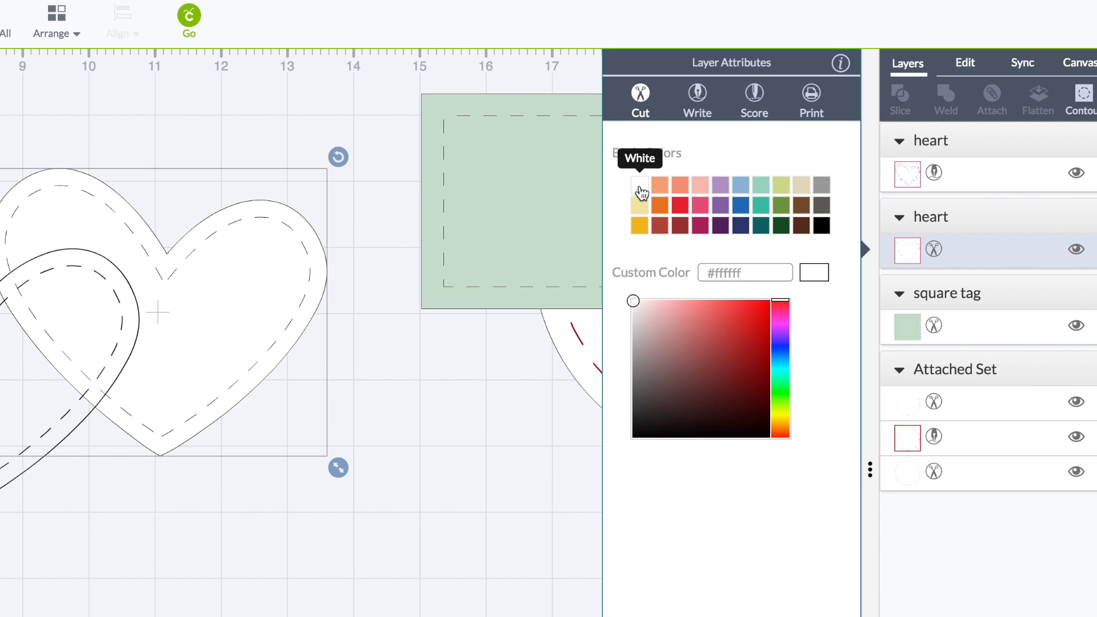
Step: Place the drawn heart over the cut heart and center the two hearts on each other
left_click_drag(86, 265, 134, 279)
left_click(223, 196)
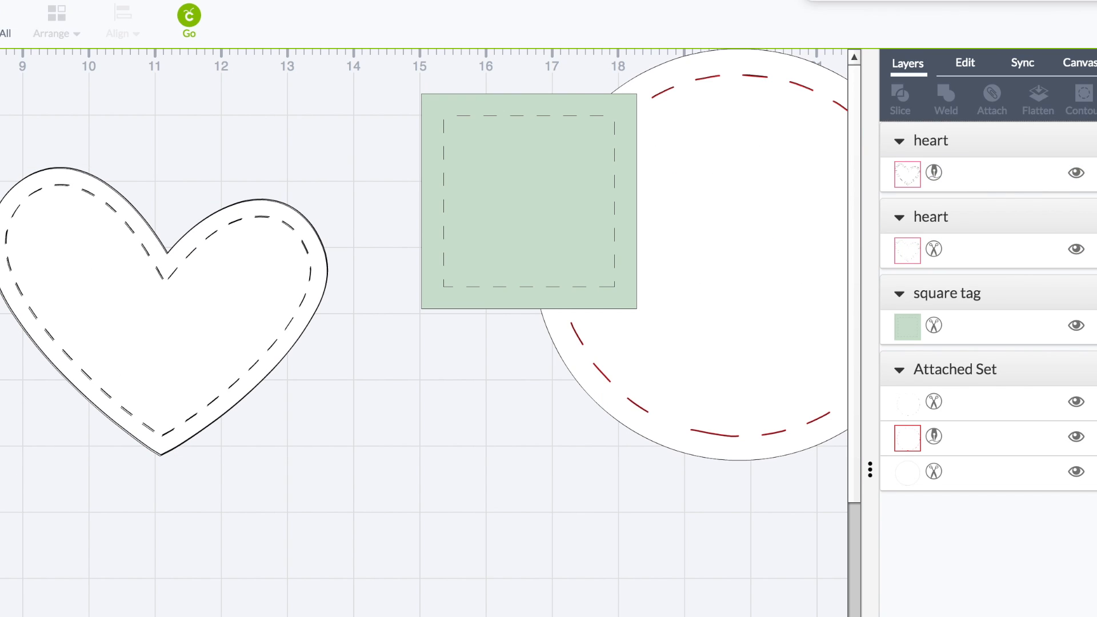
left_click_drag(1, 122, 377, 532)
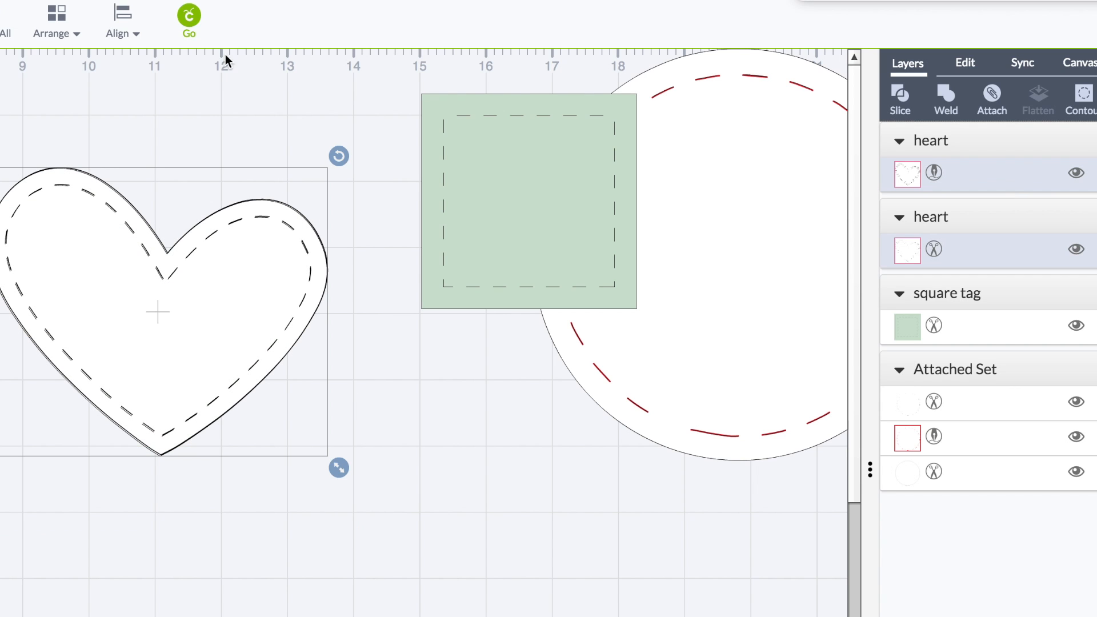
left_click(123, 23)
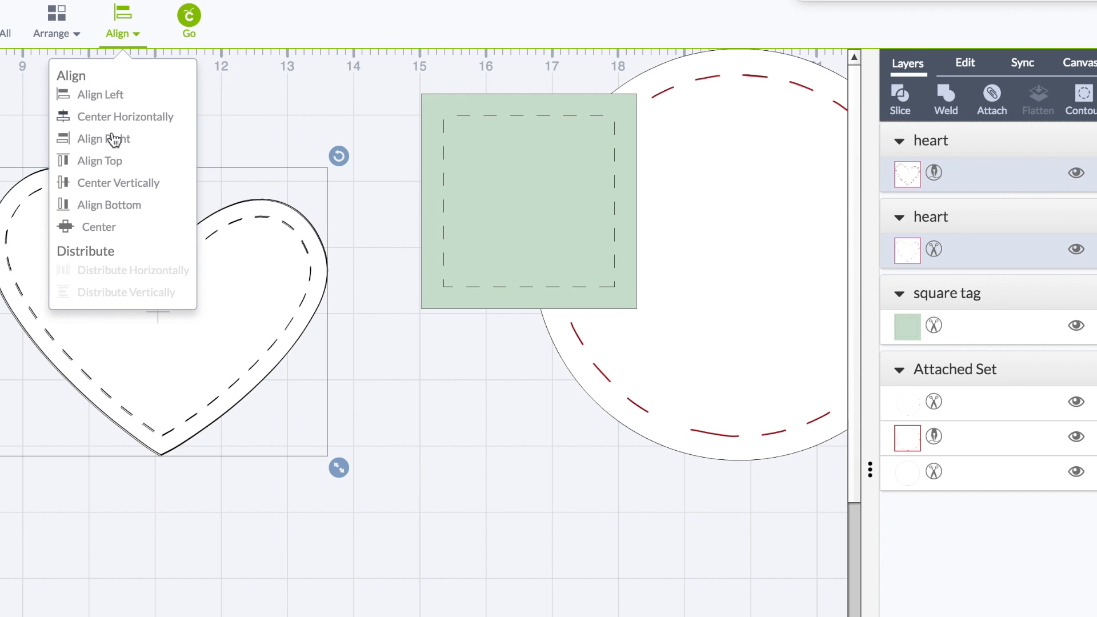
left_click(111, 226)
Step: Set the drawn heart's pen color to Very Berry
left_click(934, 173)
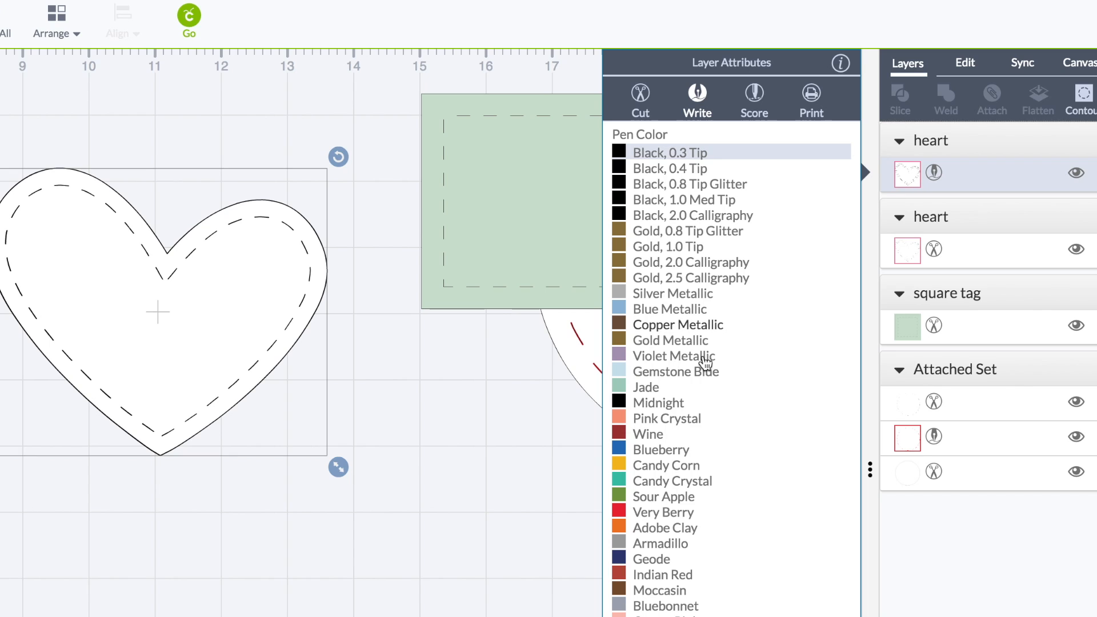
left_click(661, 517)
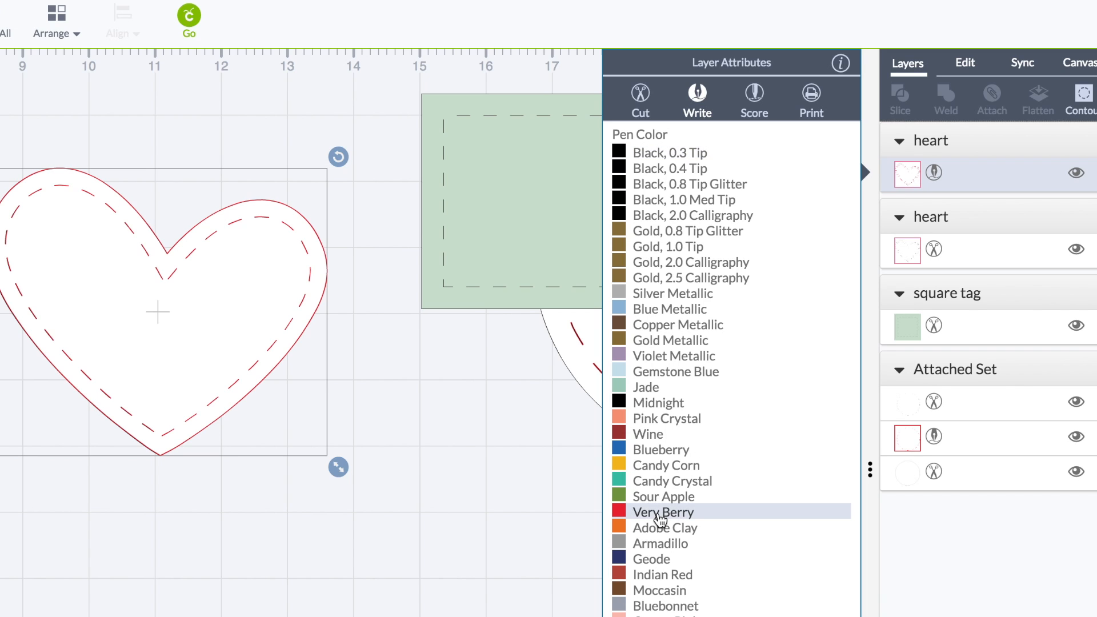
left_click(387, 299)
Step: Attach the drawn heart to the cut heart beneath it
left_click_drag(0, 96, 424, 578)
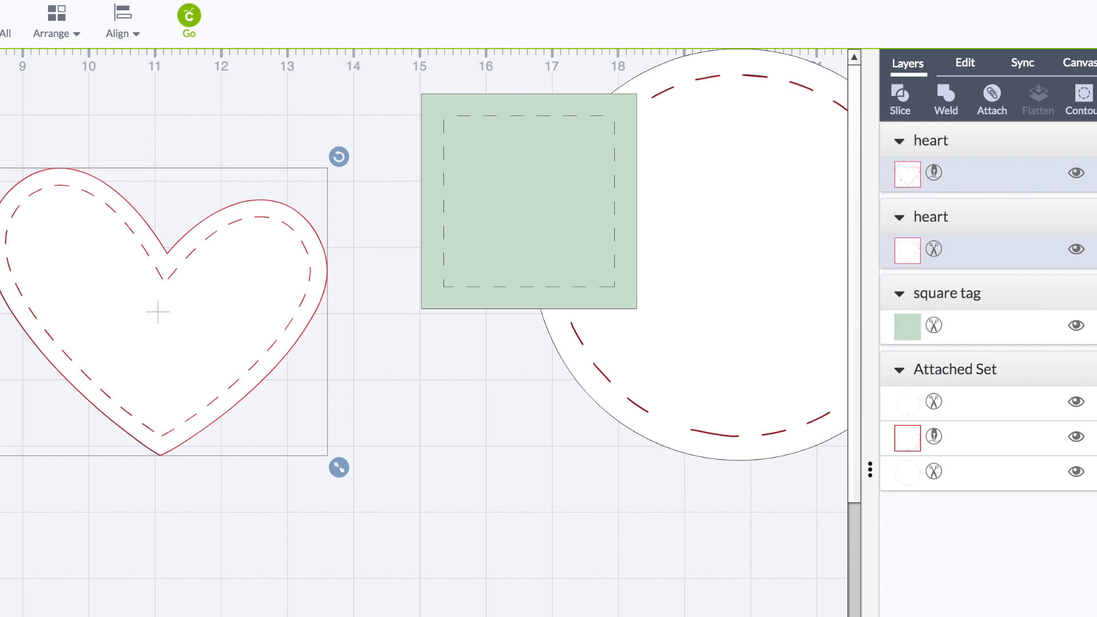
left_click(995, 103)
left_click_drag(241, 255, 249, 263)
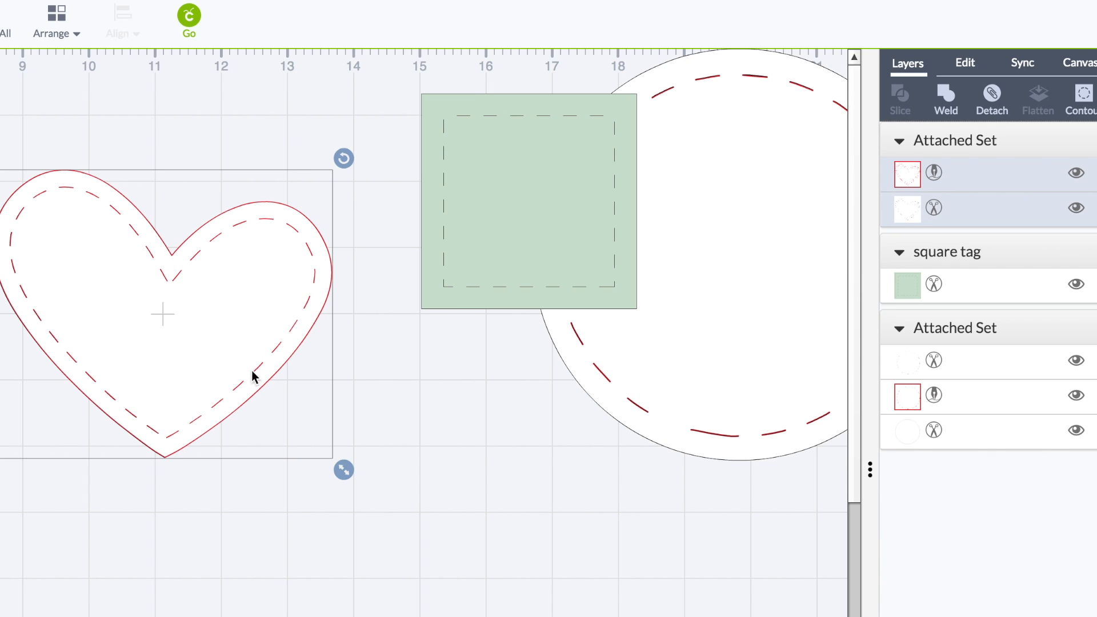
Step: Add the text "Be My Valentine" on three lines
left_click(1, 309)
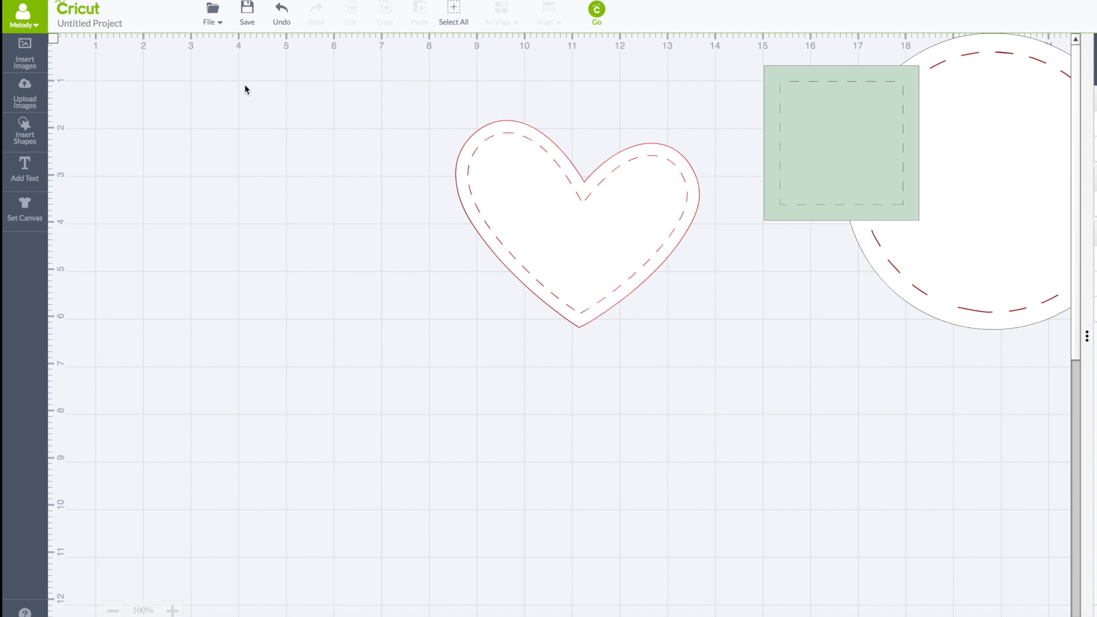
left_click(25, 171)
type("Be")
key("Return")
type("My ")
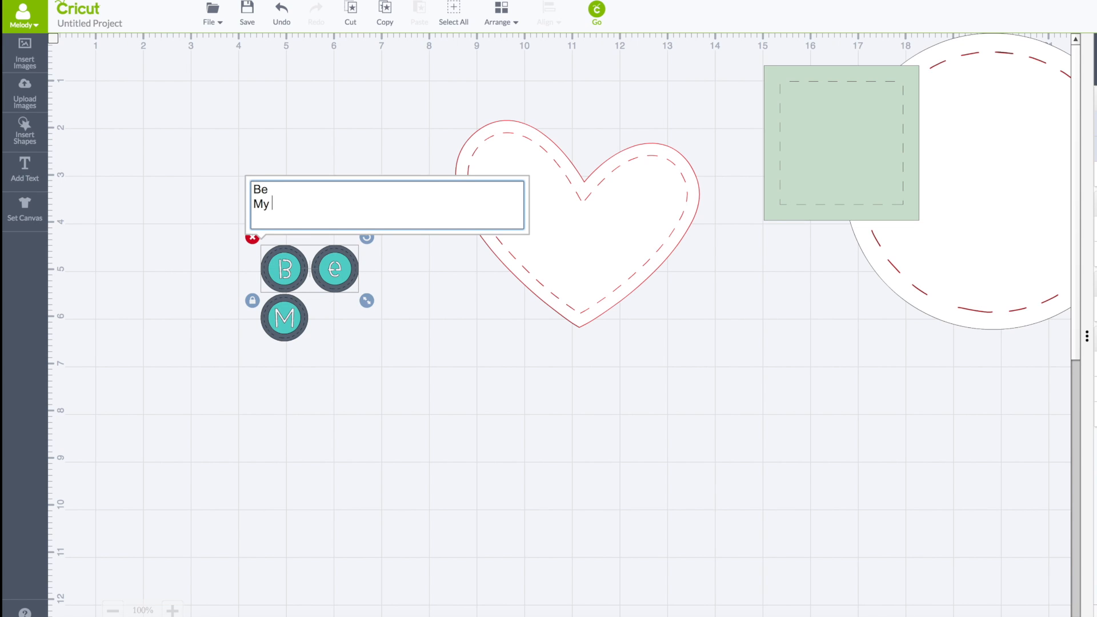
type("Valentine")
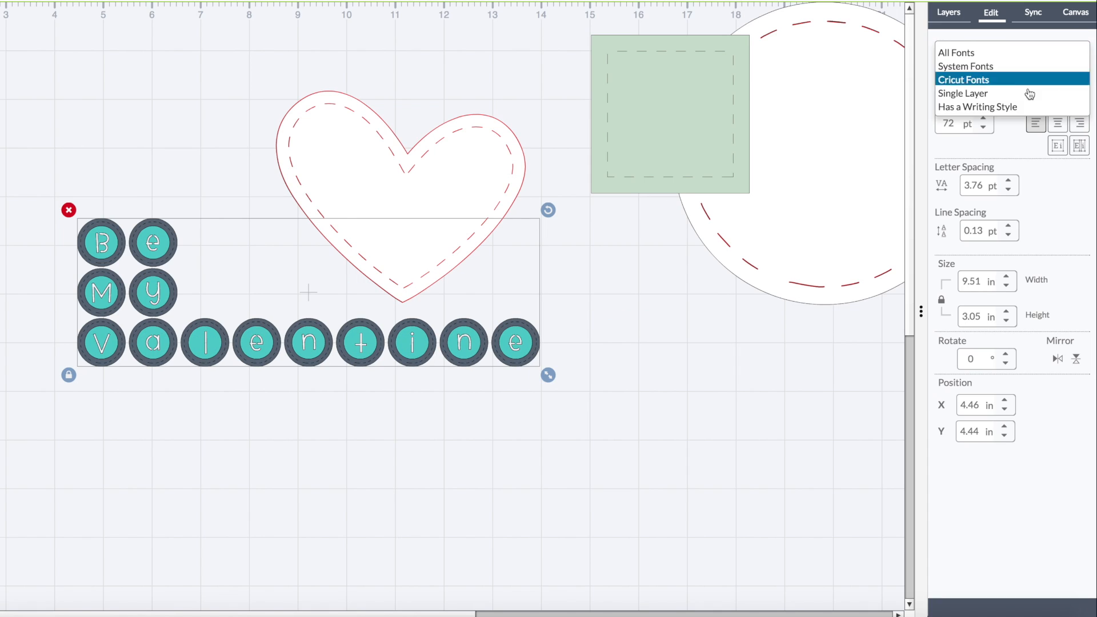
Step: Change the text to the Adalaide font from the Has a Writing Style fonts, and place it below the heart
left_click(1022, 108)
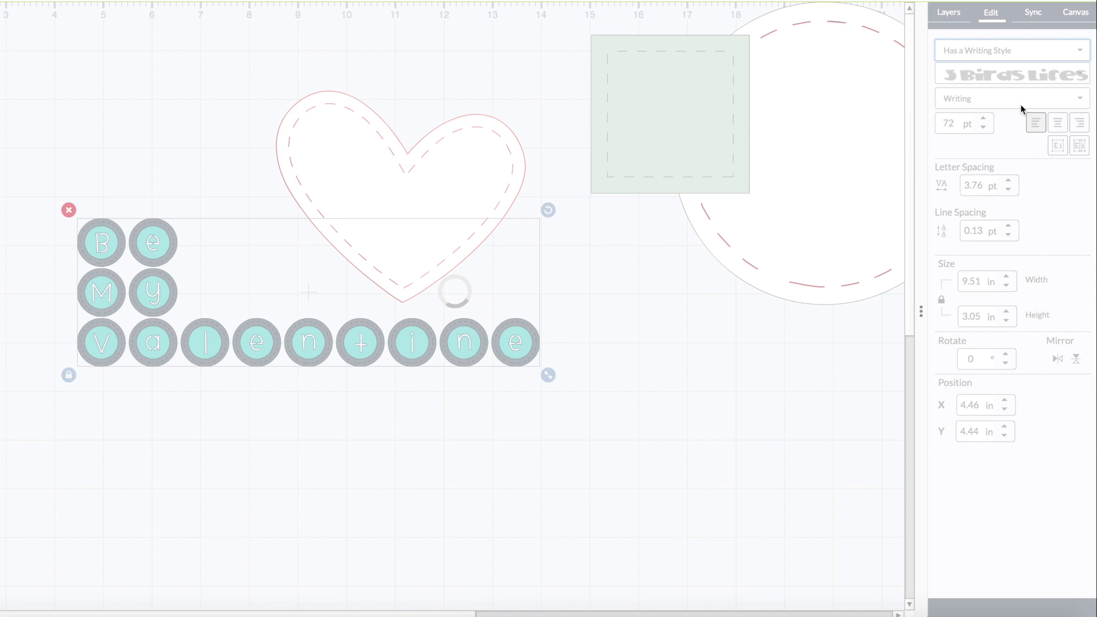
left_click(1063, 74)
left_click(1032, 154)
left_click_drag(141, 260, 544, 312)
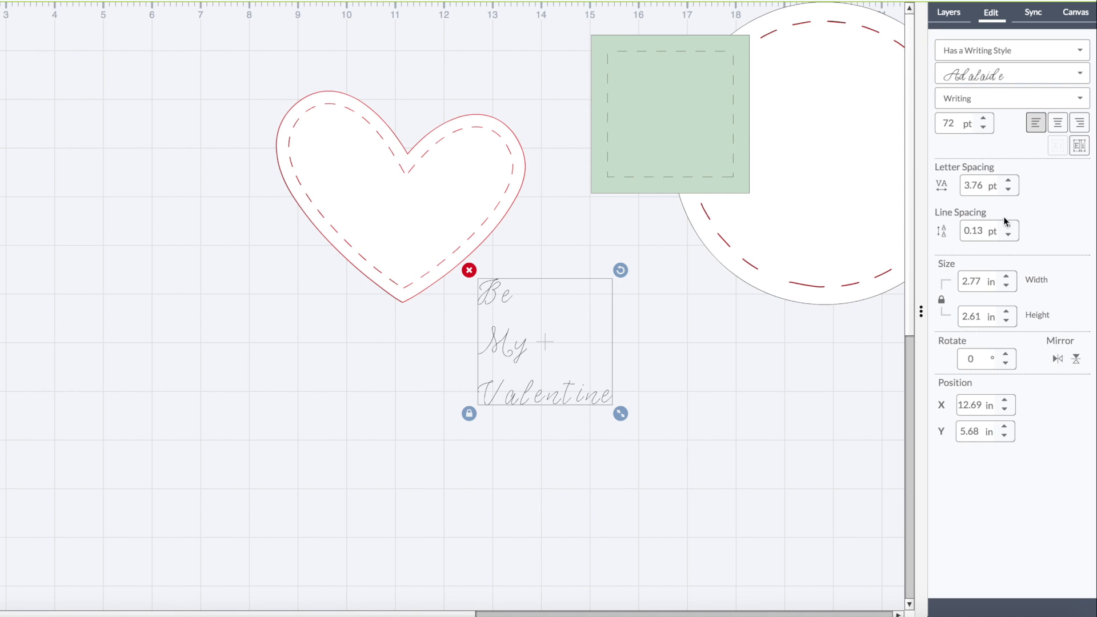
Step: Set the text's line spacing to -0.87 pt, tighten its letter spacing, and move it inside the stitched heart
left_click(1009, 227)
left_click(1009, 237)
left_click(1009, 236)
left_click(1009, 190)
left_click(1009, 190)
left_click(1009, 190)
left_click(1009, 190)
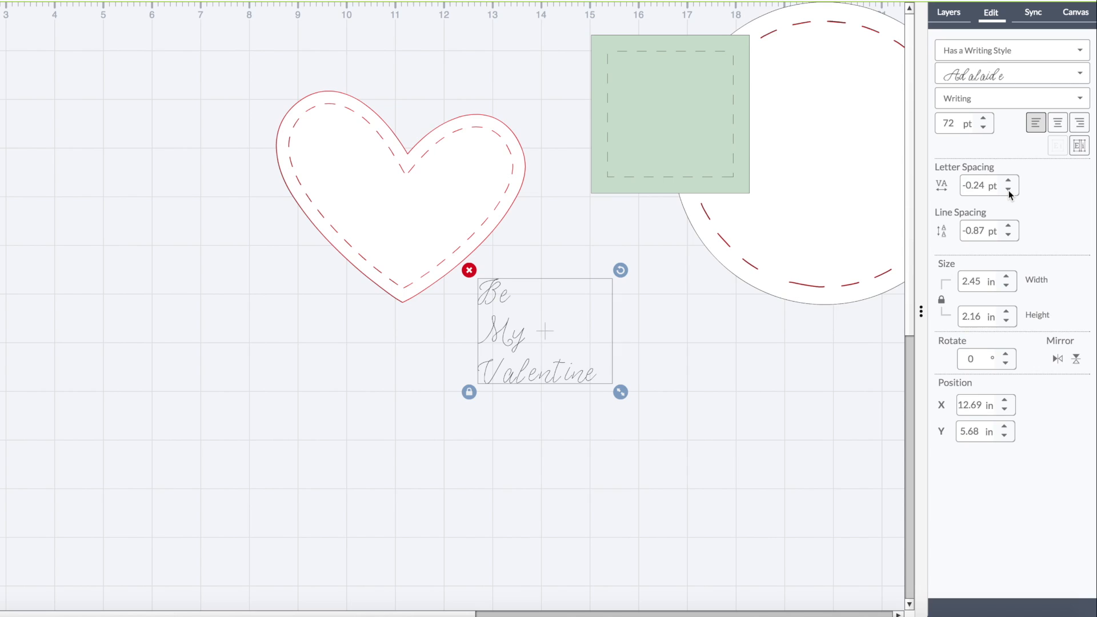
left_click(1009, 190)
left_click(1009, 189)
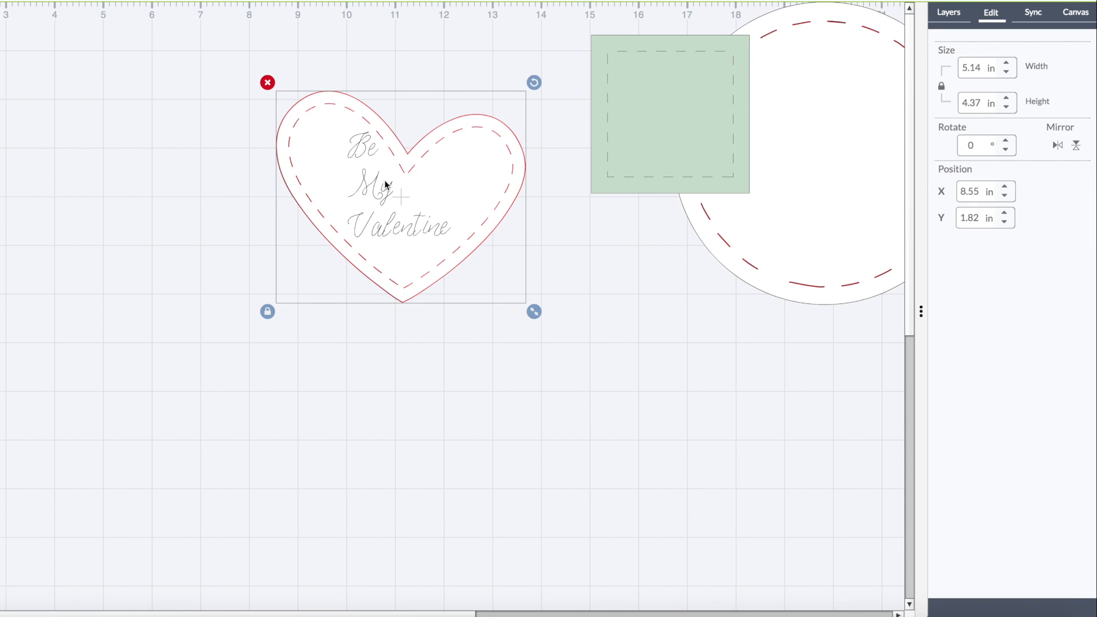
Step: Attach the text to the stitched heart and set the text's pen color to Lavender
left_click(949, 13)
left_click(416, 42)
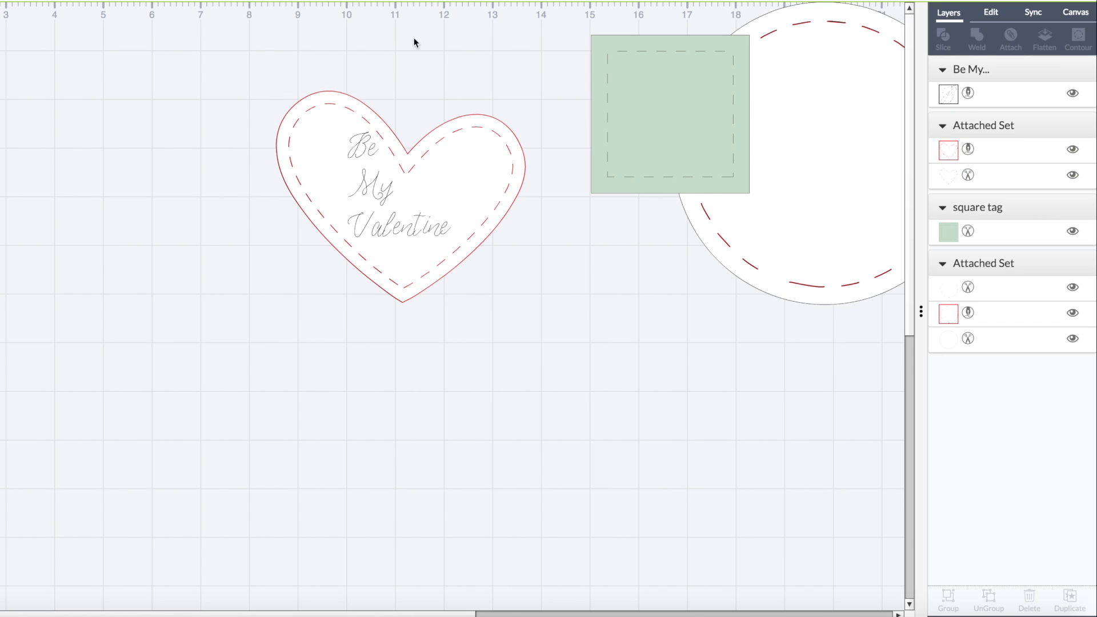
left_click_drag(183, 40, 589, 364)
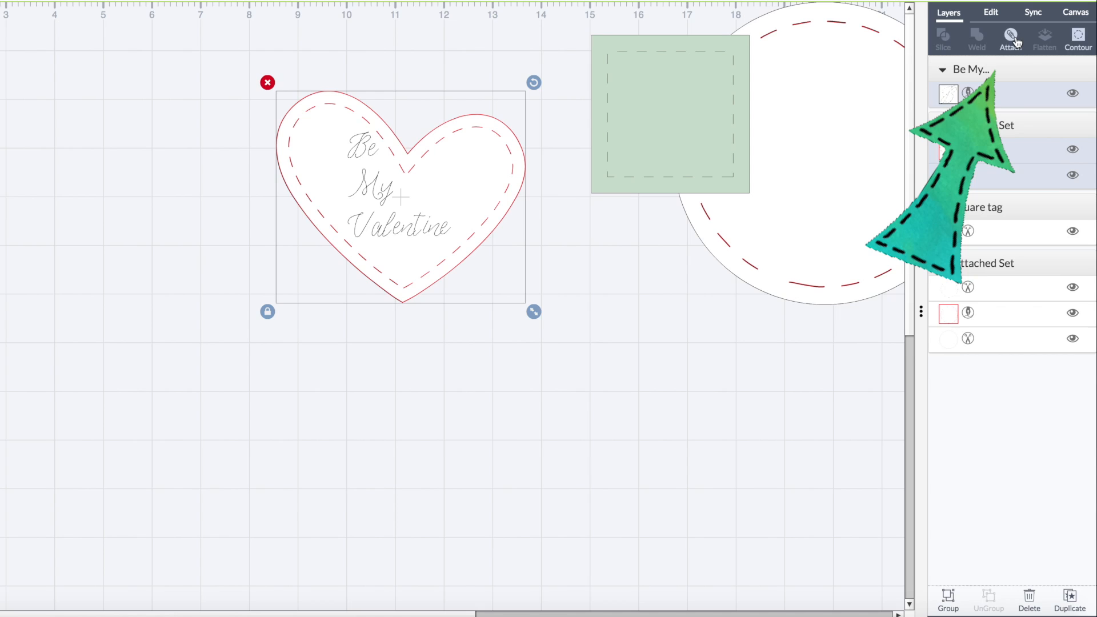
left_click(1013, 38)
left_click(970, 94)
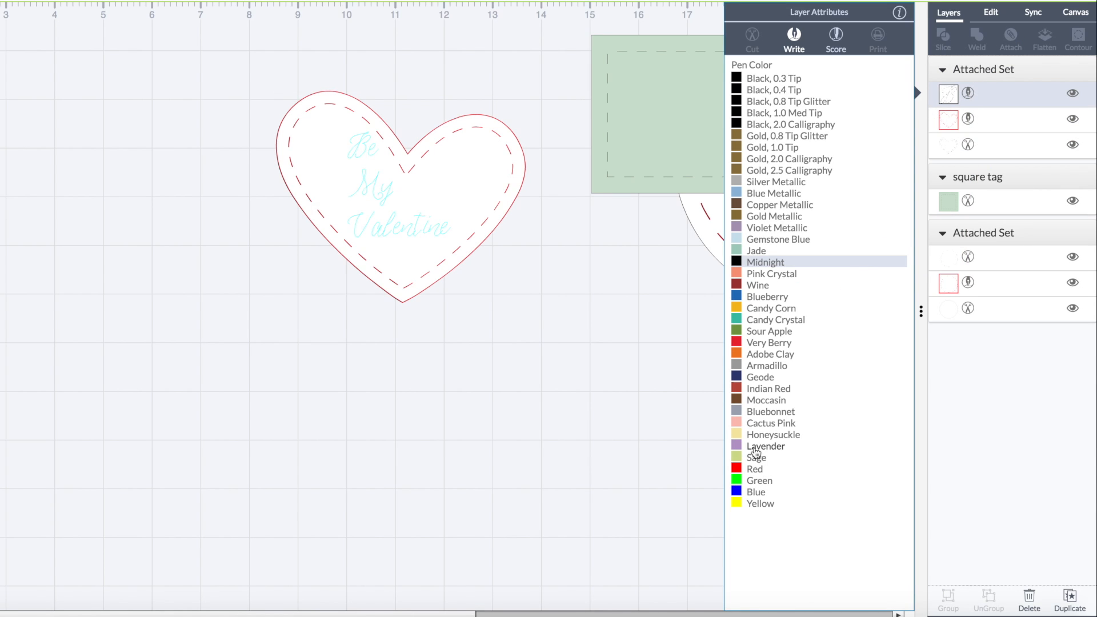
left_click(755, 449)
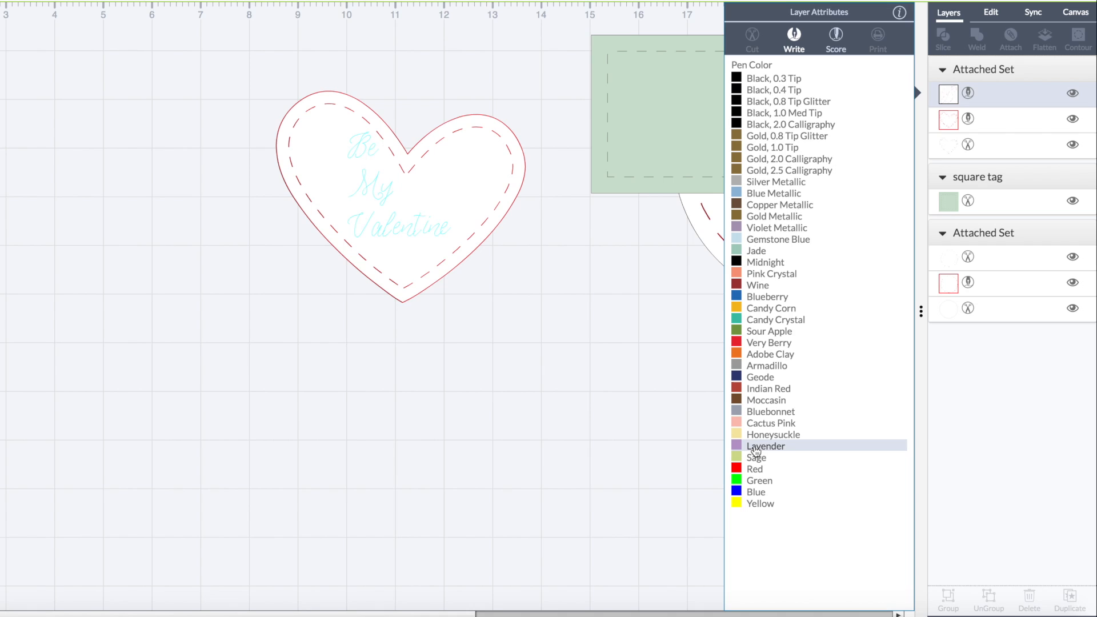
Step: Move the heart over the lower part of the white circle and the green square tag to an empty canvas area
left_click(422, 238)
left_click_drag(455, 221, 835, 282)
left_click_drag(678, 117, 239, 122)
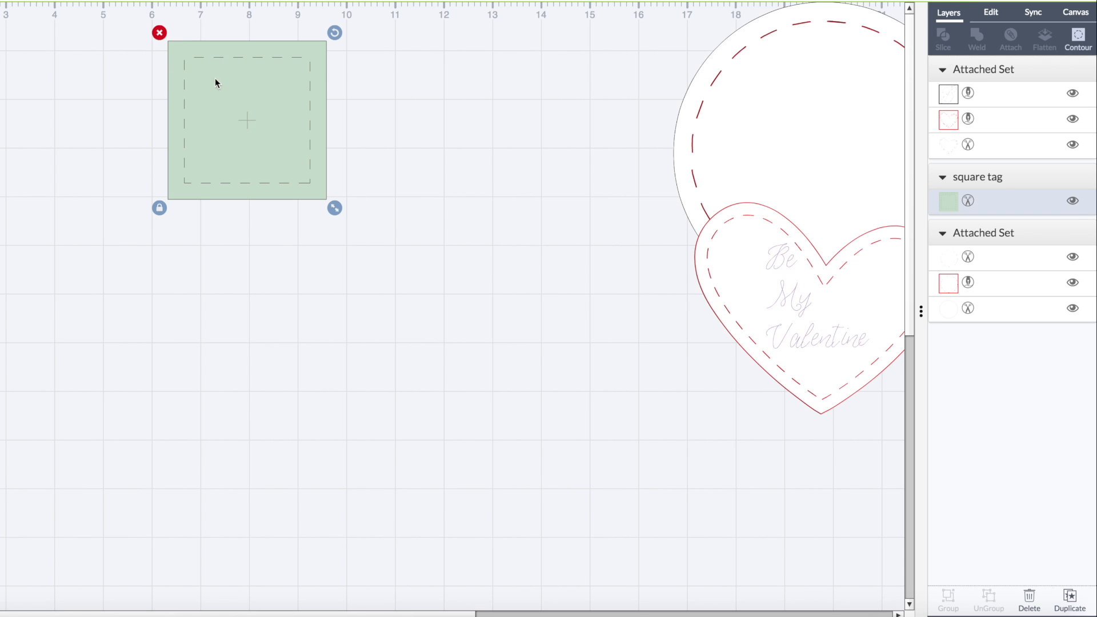
Step: Insert a square shape and resize it to 4 in wide by 5.25 in high
left_click(1, 104)
left_click(23, 103)
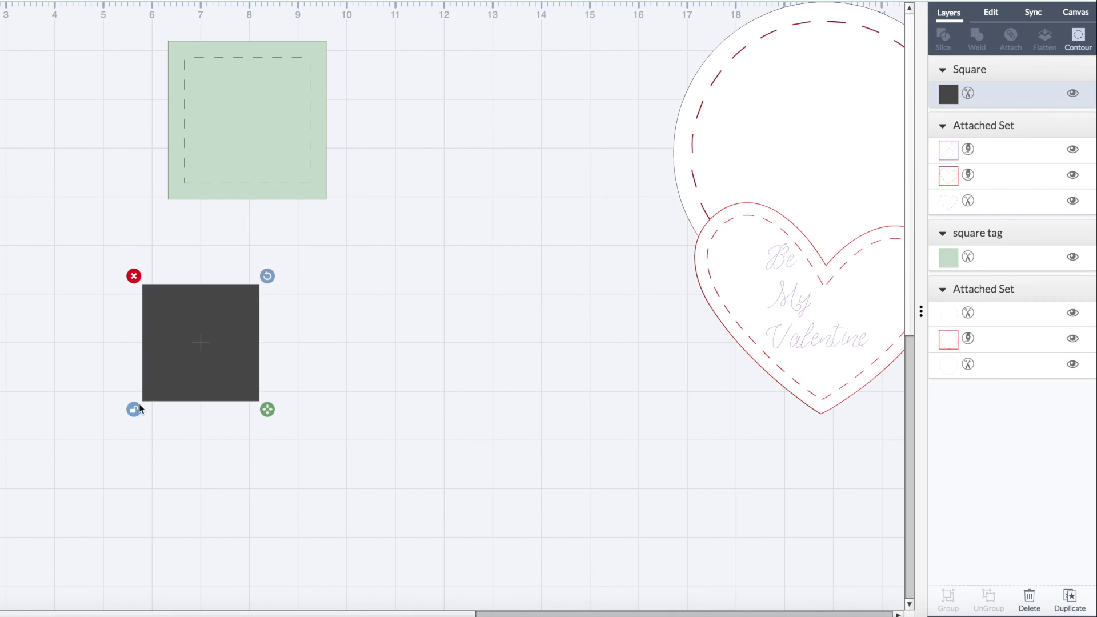
left_click(994, 14)
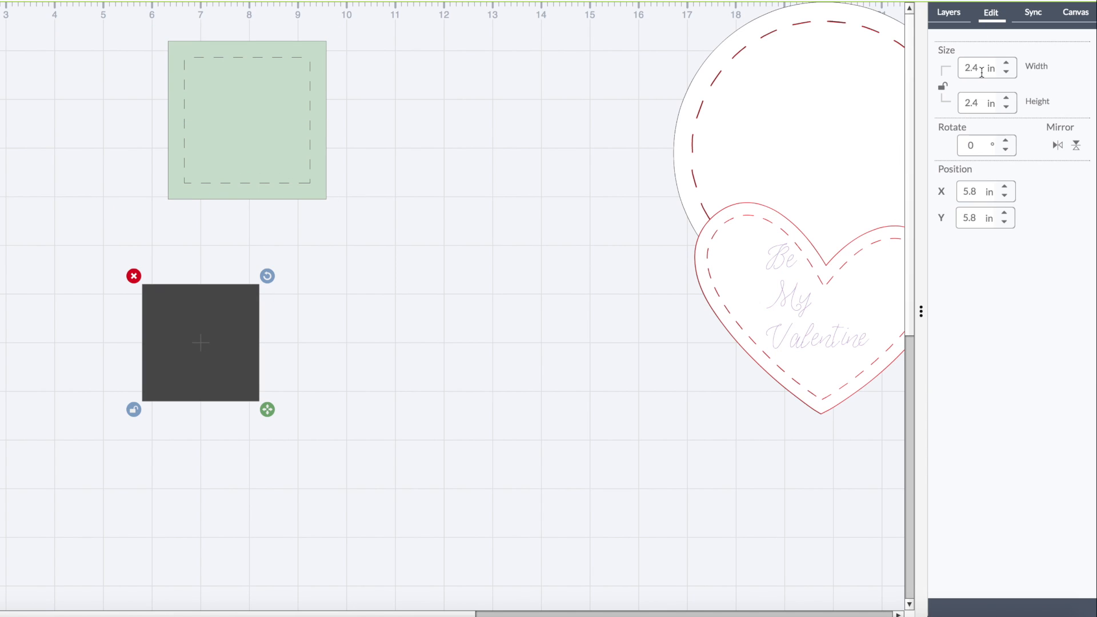
double_click(965, 69)
type("4")
left_click_drag(980, 102, 949, 105)
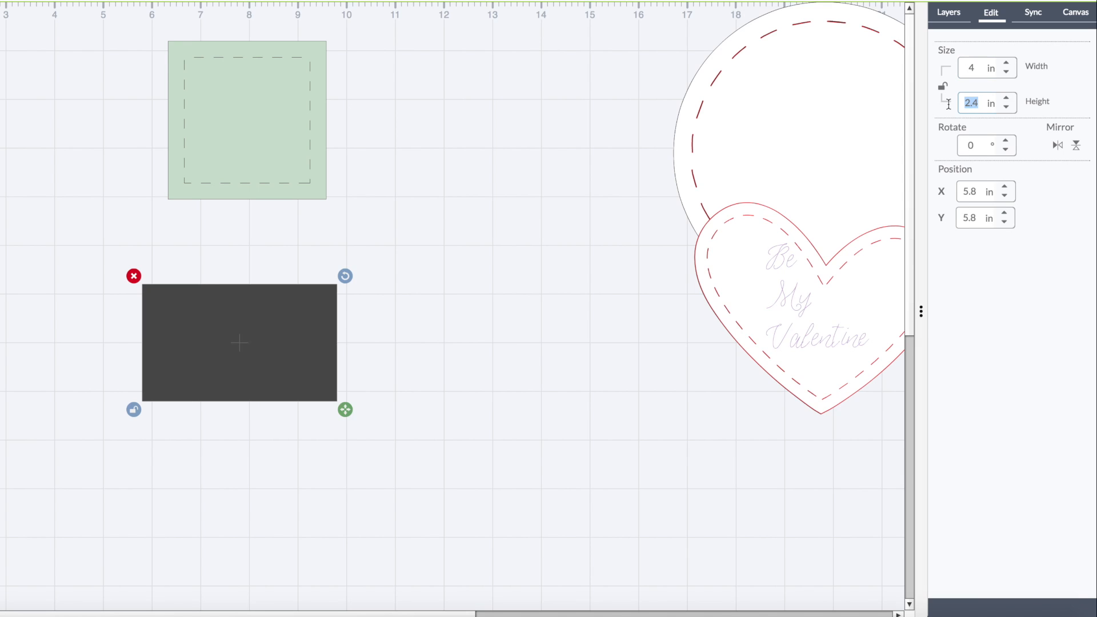
type("5.25")
key("Return")
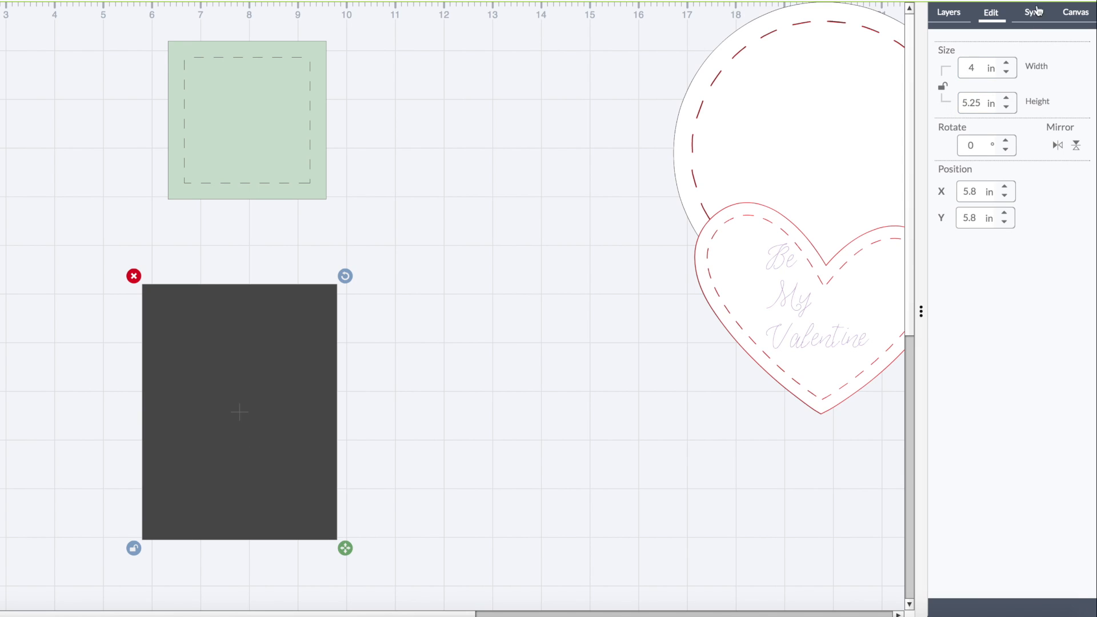
Step: Recolor the new rectangle white and place it beside the green square tag
left_click(965, 13)
left_click(947, 102)
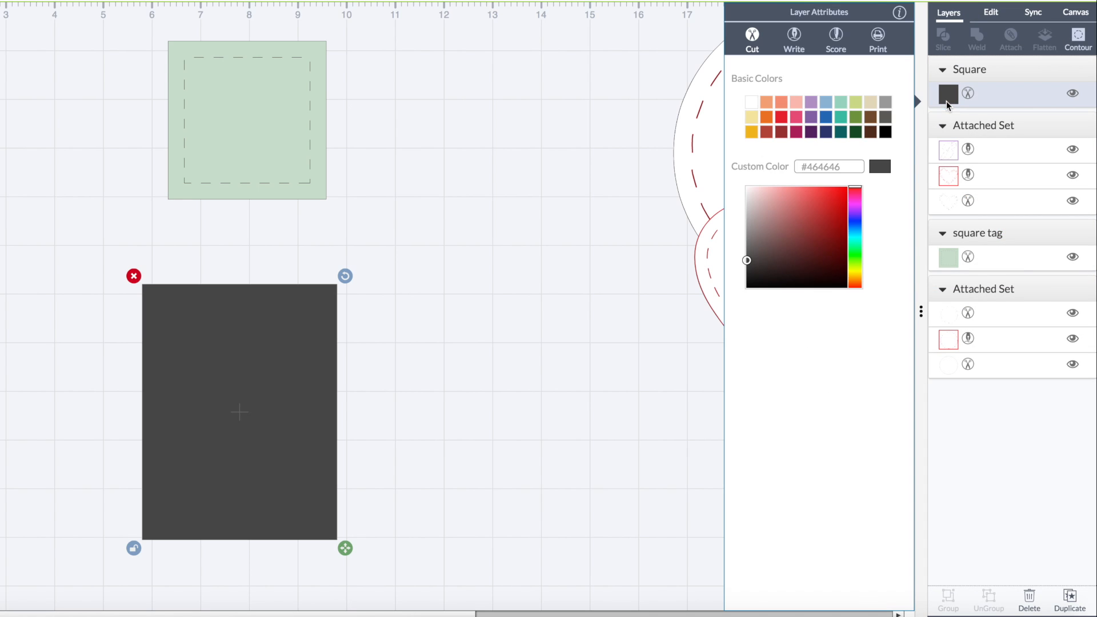
left_click(746, 103)
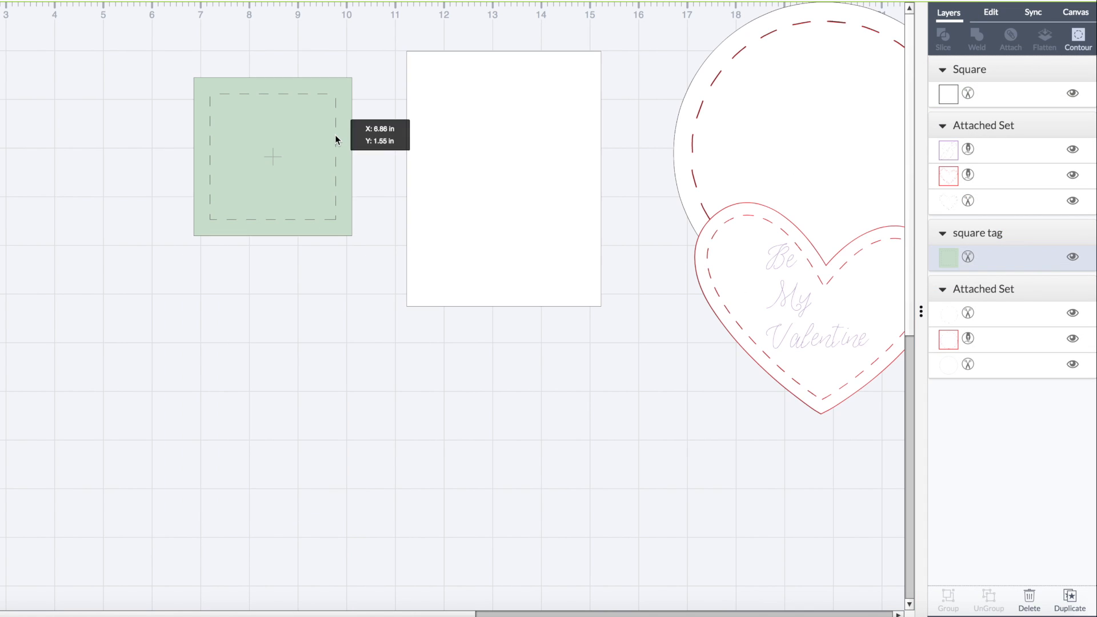
left_click_drag(335, 135, 336, 135)
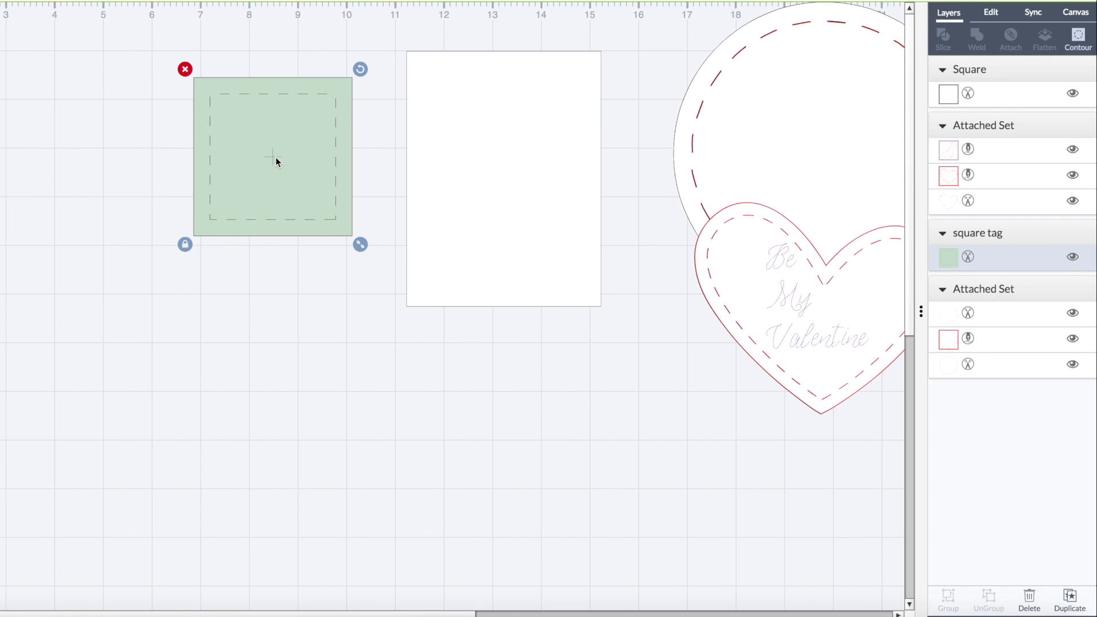
Step: Change the square tag from Cut to Write and move it to the front of the layer order
left_click(971, 257)
left_click(795, 40)
left_click_drag(313, 141, 335, 123)
left_click(323, 3)
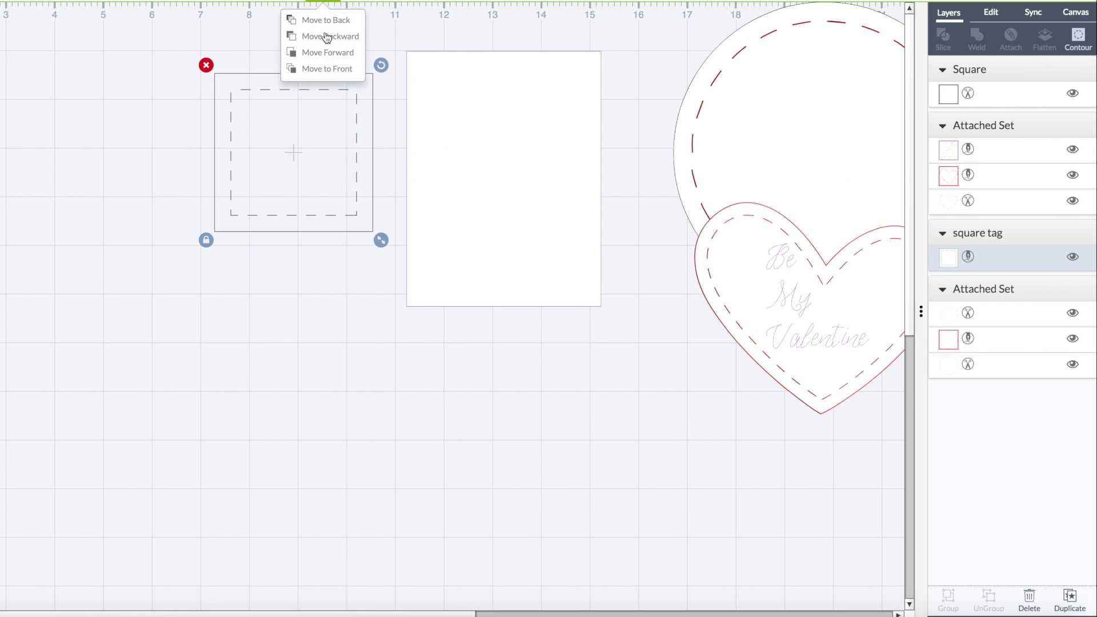
left_click(332, 69)
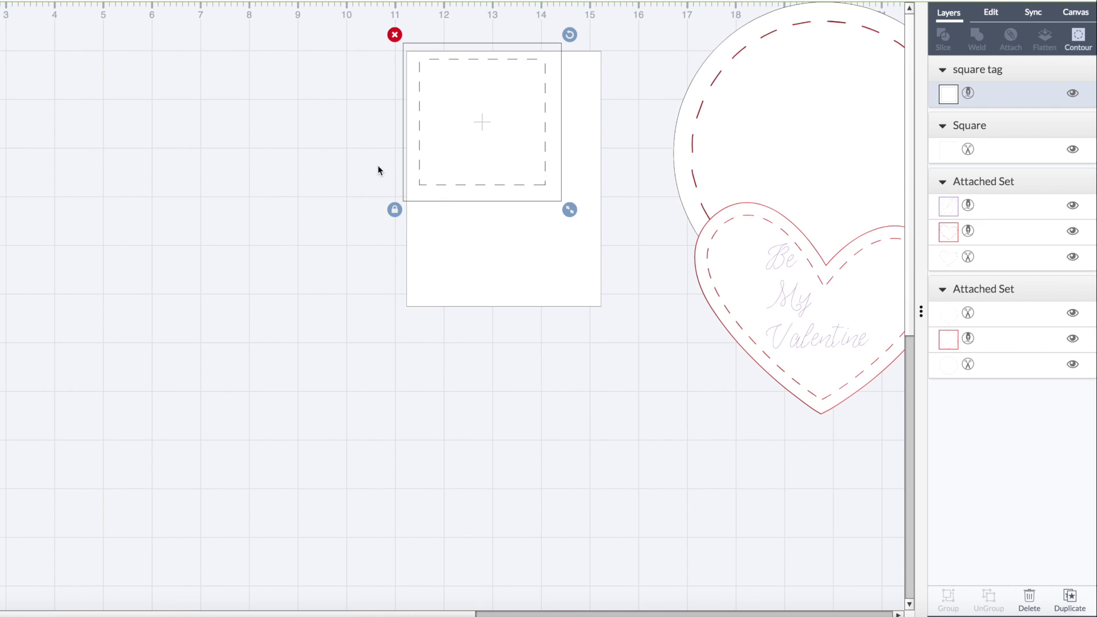
Step: Unlock the square tag's proportions, and stretch and position it so its dashed border fits just inside the white rectangle
left_click(394, 210)
left_click_drag(569, 210, 627, 336)
left_click_drag(583, 279, 578, 269)
left_click_drag(618, 326, 622, 333)
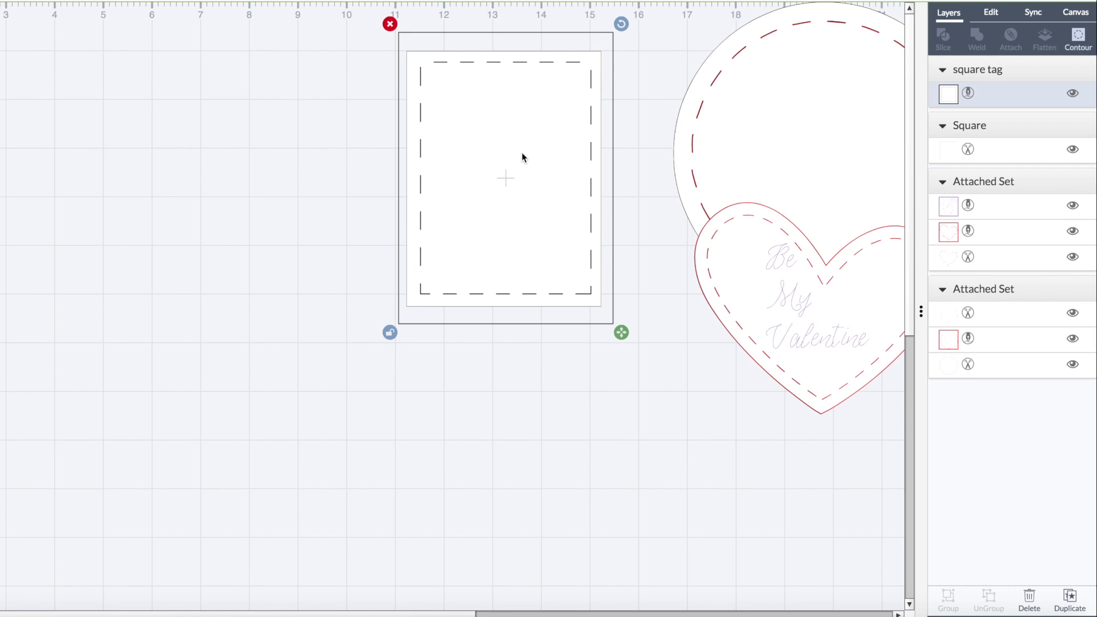
left_click_drag(524, 151, 522, 154)
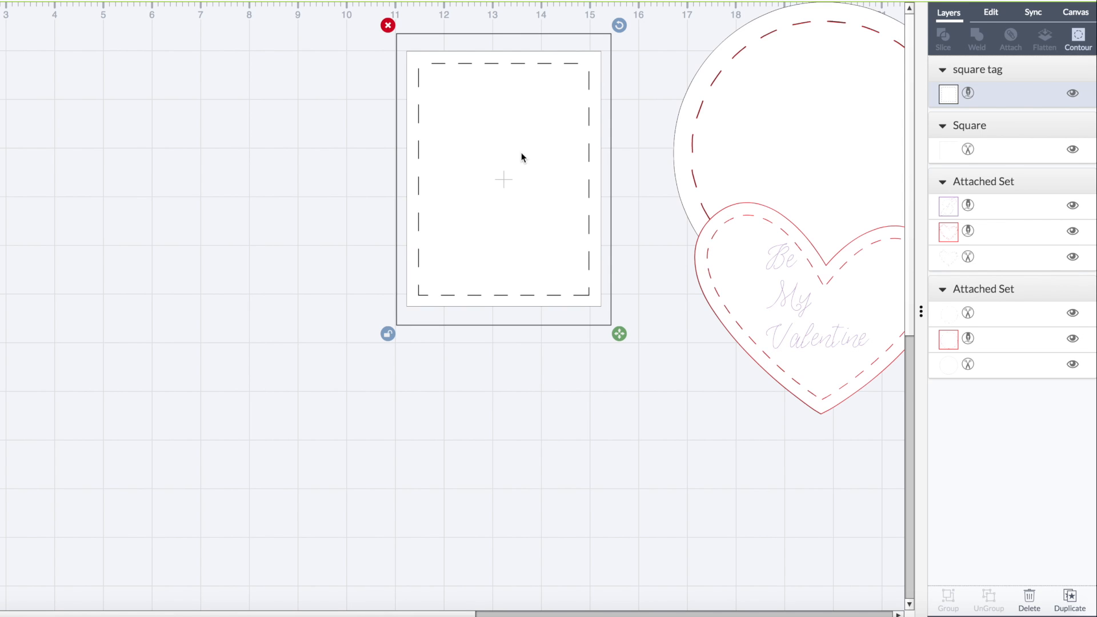
Step: Center the square tag and the white rectangle on each other and attach them
left_click_drag(354, 13, 647, 441)
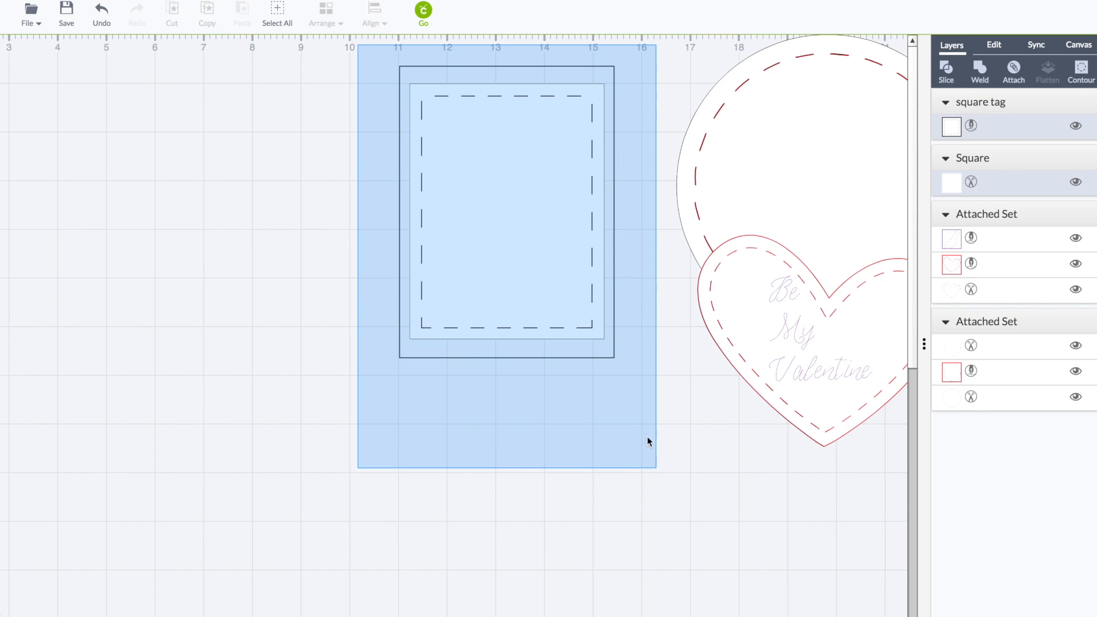
left_click(374, 14)
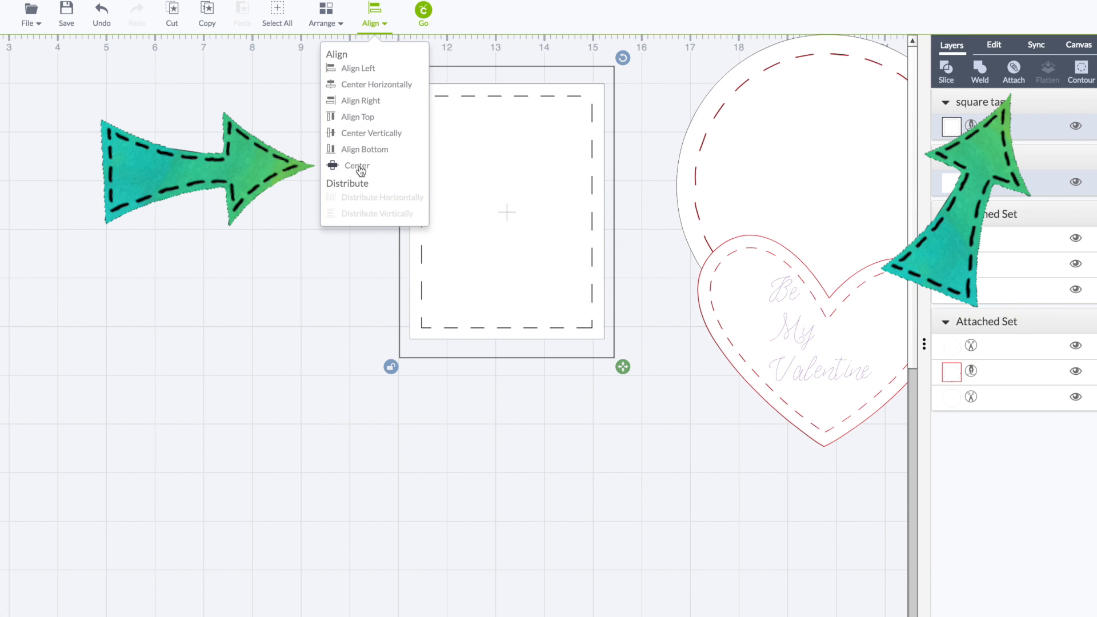
left_click(360, 171)
left_click(1014, 71)
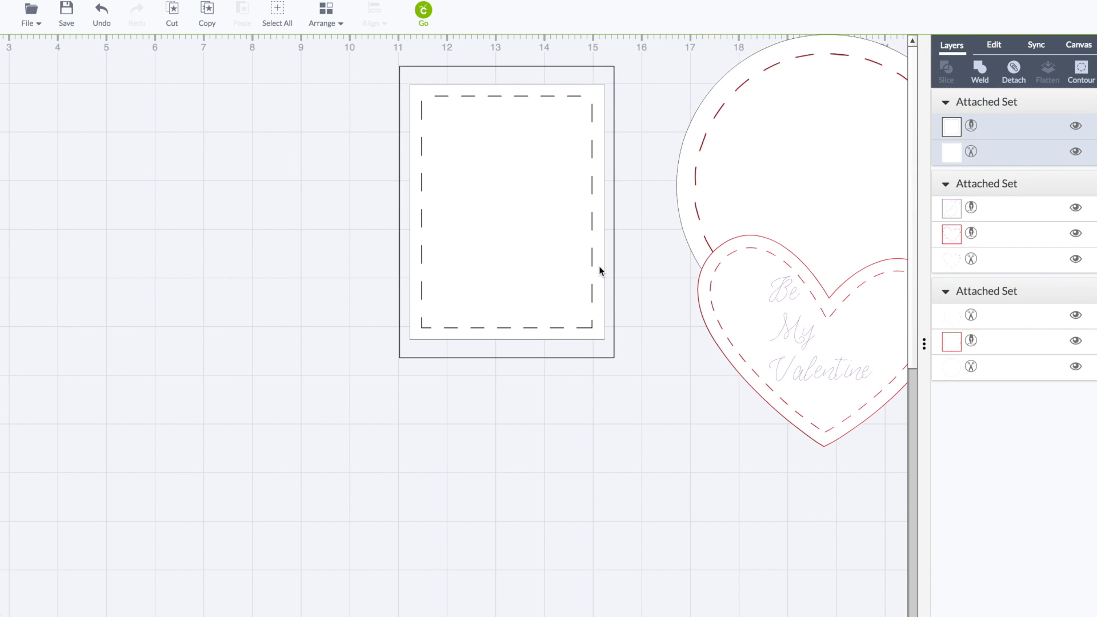
Step: Spread out the designs with the rectangle at the canvas's upper left, the heart beside it and the circle at the lower right
left_click_drag(600, 270, 266, 284)
left_click(802, 142)
left_click_drag(802, 142, 386, 186)
left_click(700, 264)
left_click_drag(694, 262, 479, 141)
left_click(784, 206)
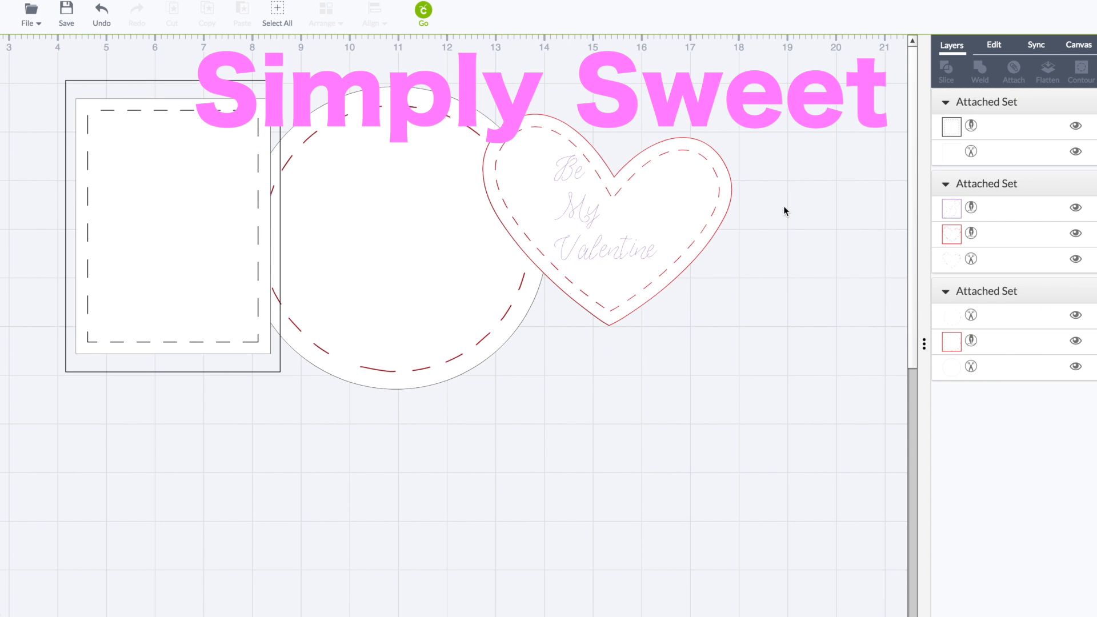
left_click(527, 209)
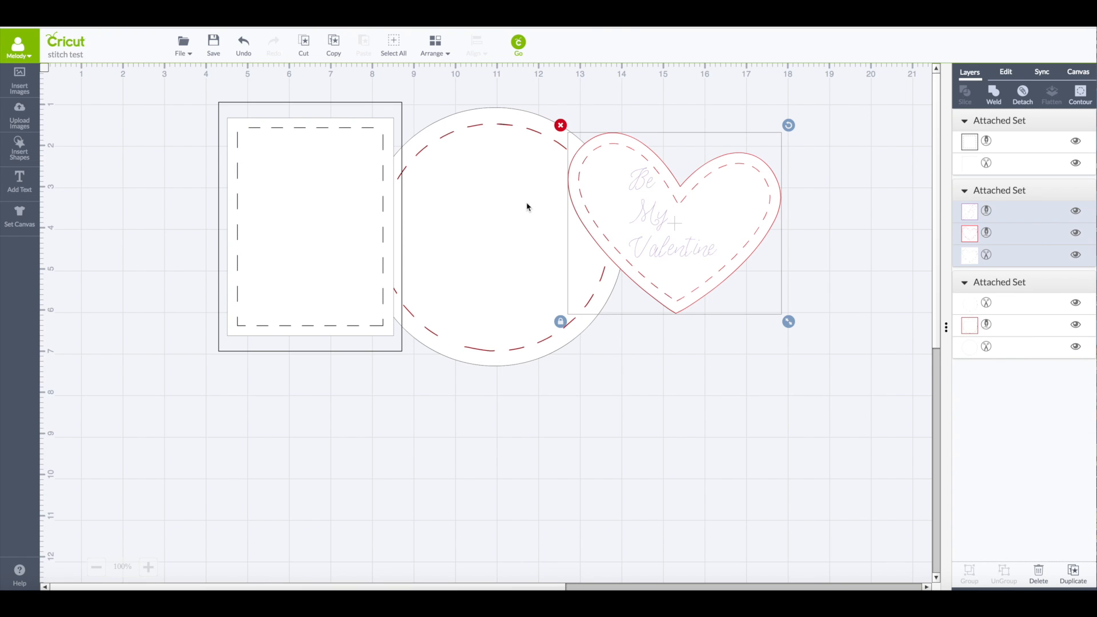
left_click(527, 207)
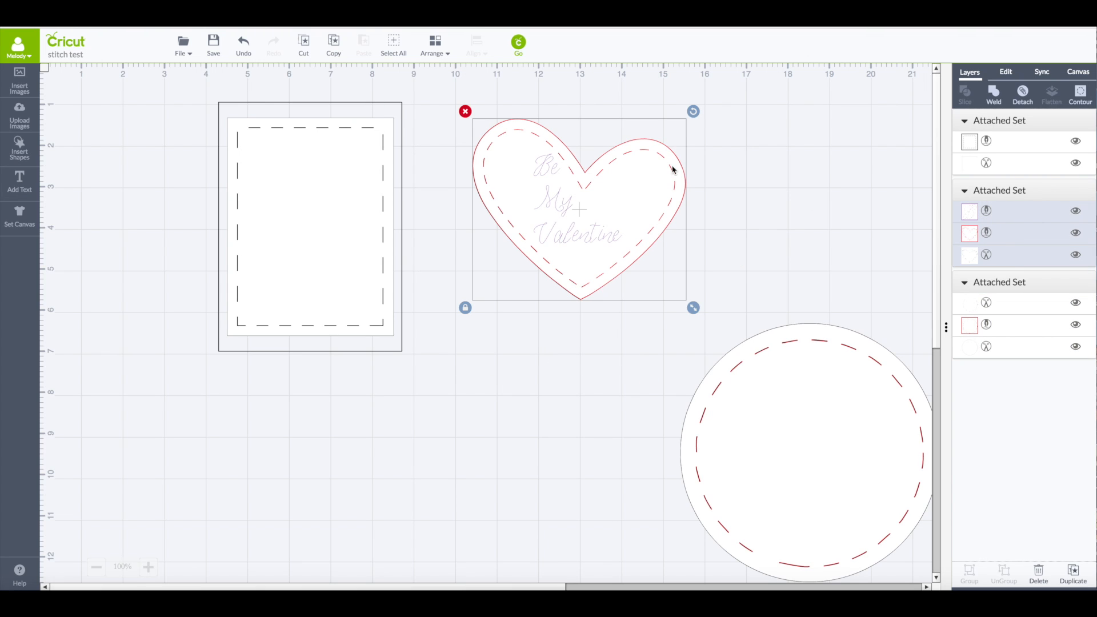
Step: Hide the Valentine heart's cut layer and set the "Be My Valentine" text to the Very Berry pen color
left_click(1077, 256)
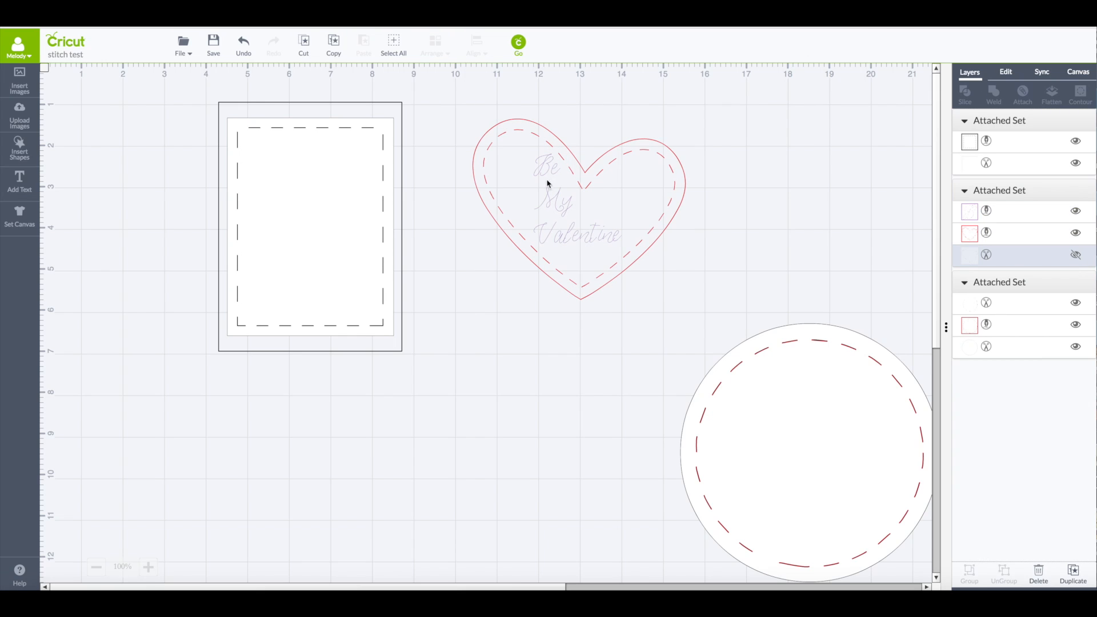
left_click(983, 210)
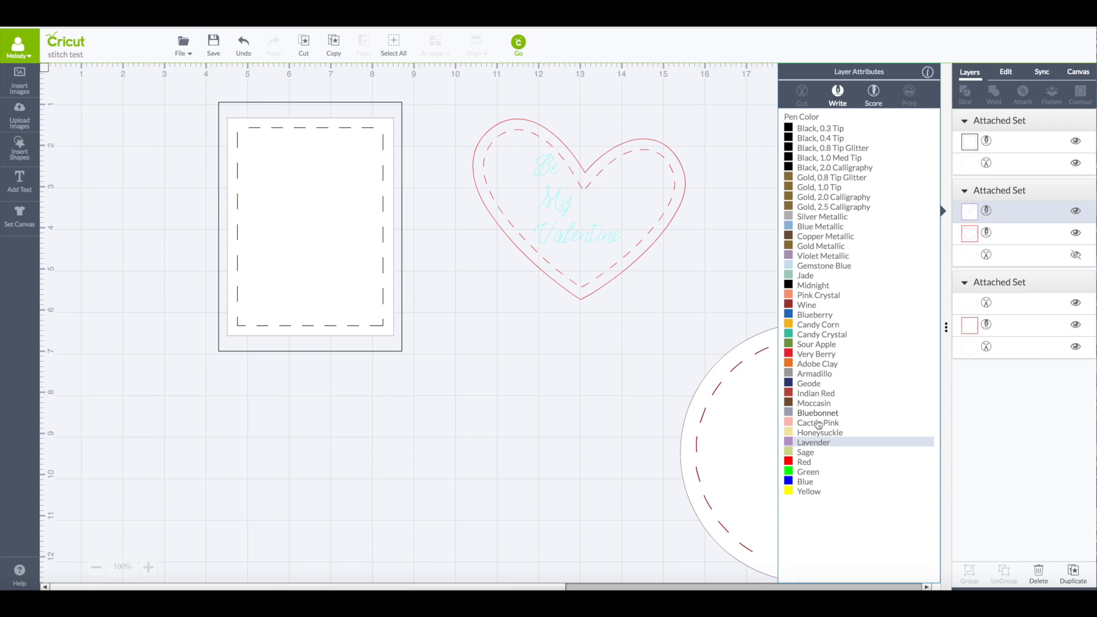
left_click(816, 354)
left_click(516, 191)
left_click_drag(516, 191, 597, 186)
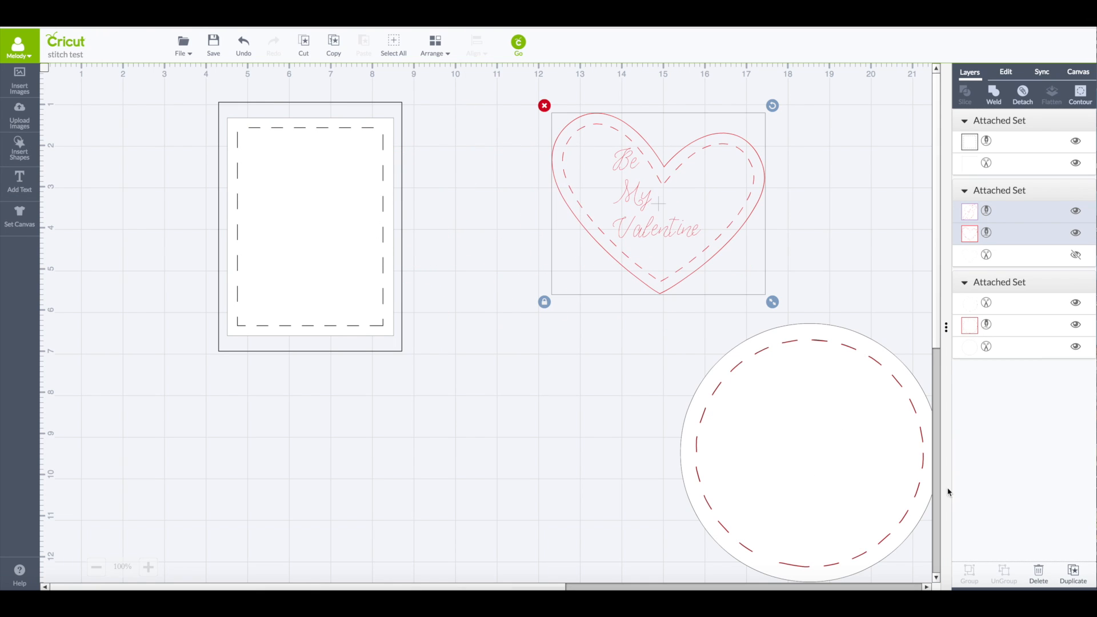
Step: Duplicate the Valentine heart below the original, and detach and delete the copy's text
left_click(1075, 574)
left_click_drag(712, 217, 585, 445)
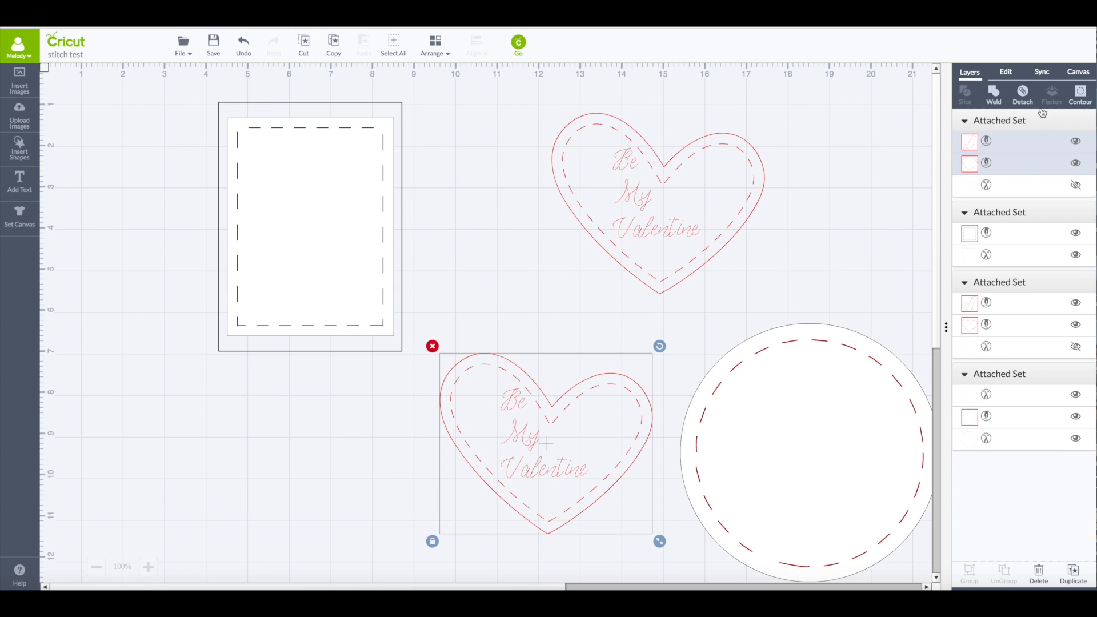
left_click(1023, 95)
left_click(559, 438)
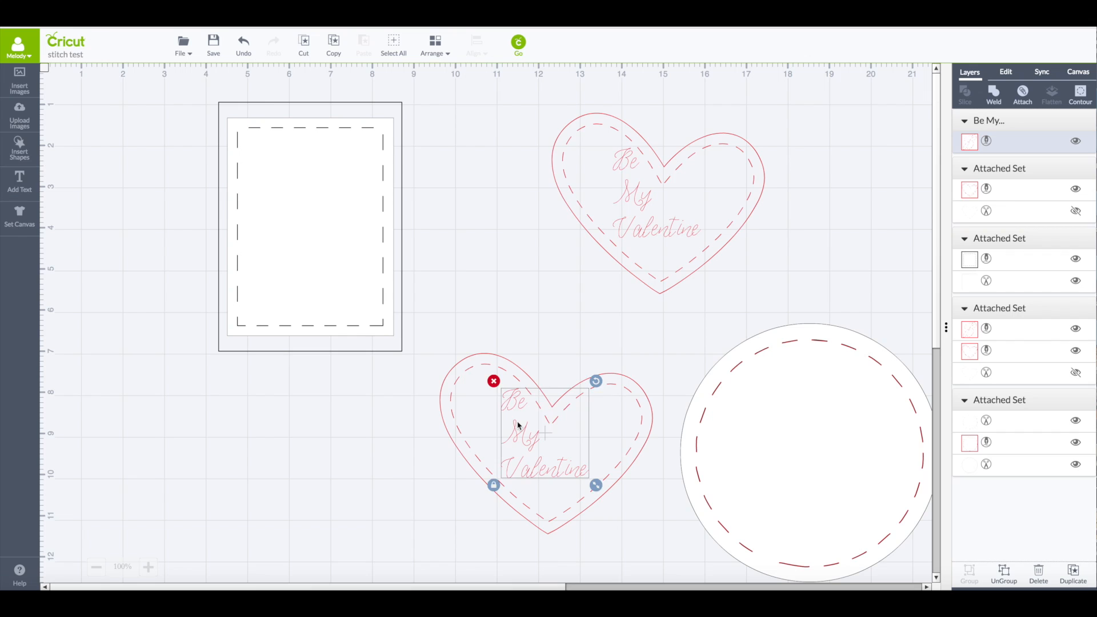
left_click(494, 381)
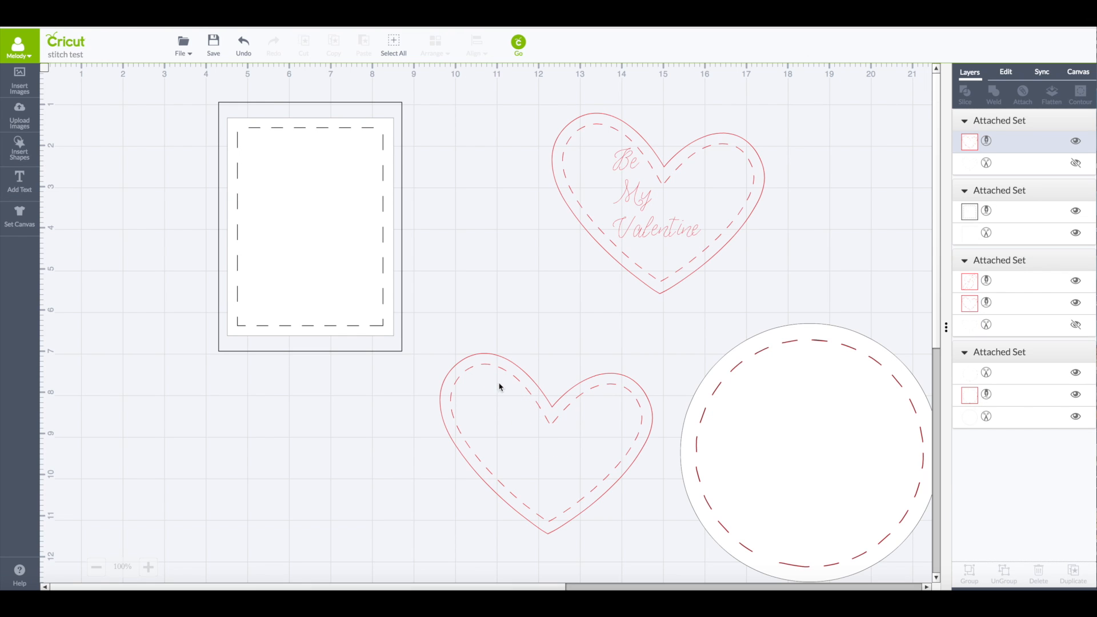
Step: Shrink the original Valentine heart to about 2.48 in wide and tilt it about 10 degrees counterclockwise
left_click(683, 219)
left_click_drag(679, 212, 567, 224)
left_click_drag(660, 314, 555, 224)
right_click(524, 171)
key("Escape")
left_click_drag(526, 169, 594, 153)
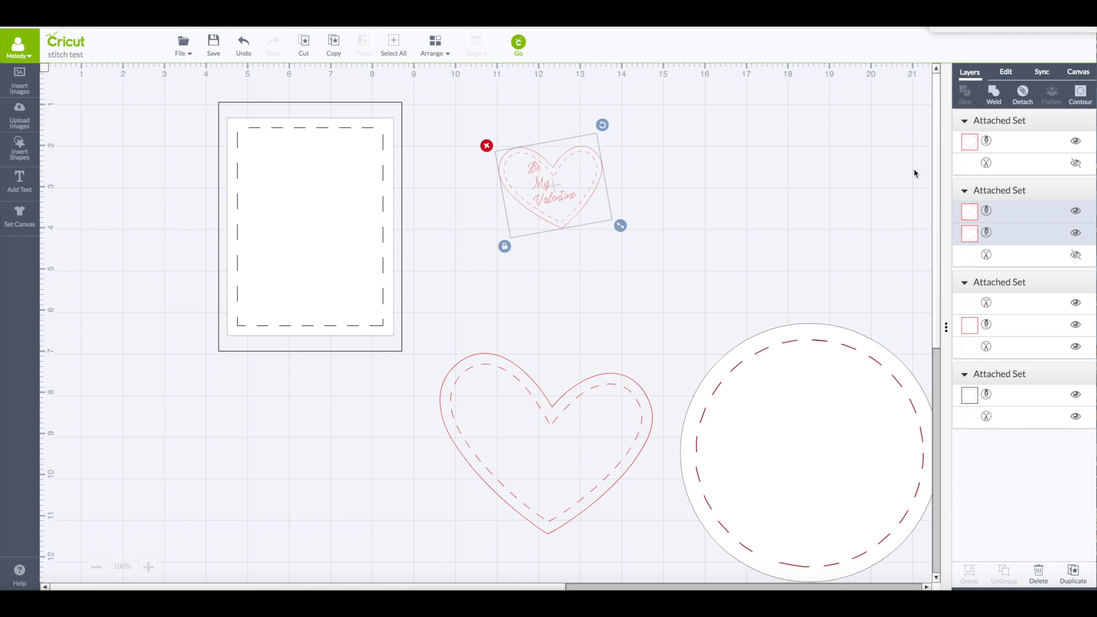
Step: Detach and set aside the small heart's text, and mirror the heart horizontally onto the lower right of the white rectangle
left_click(1023, 94)
left_click_drag(597, 202, 723, 210)
left_click(555, 172)
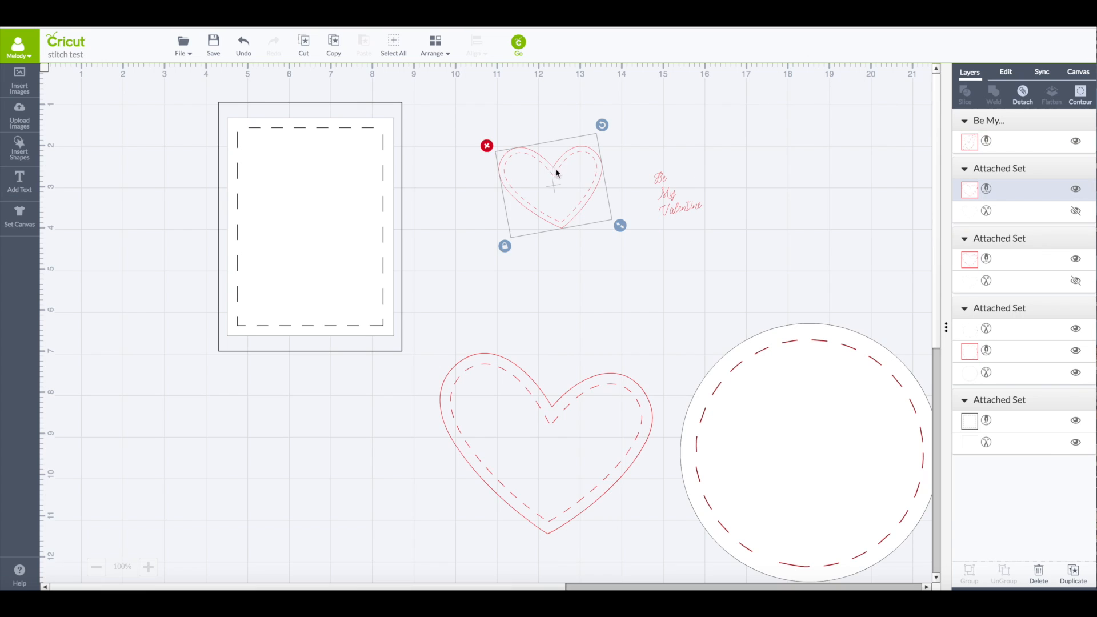
left_click(1006, 72)
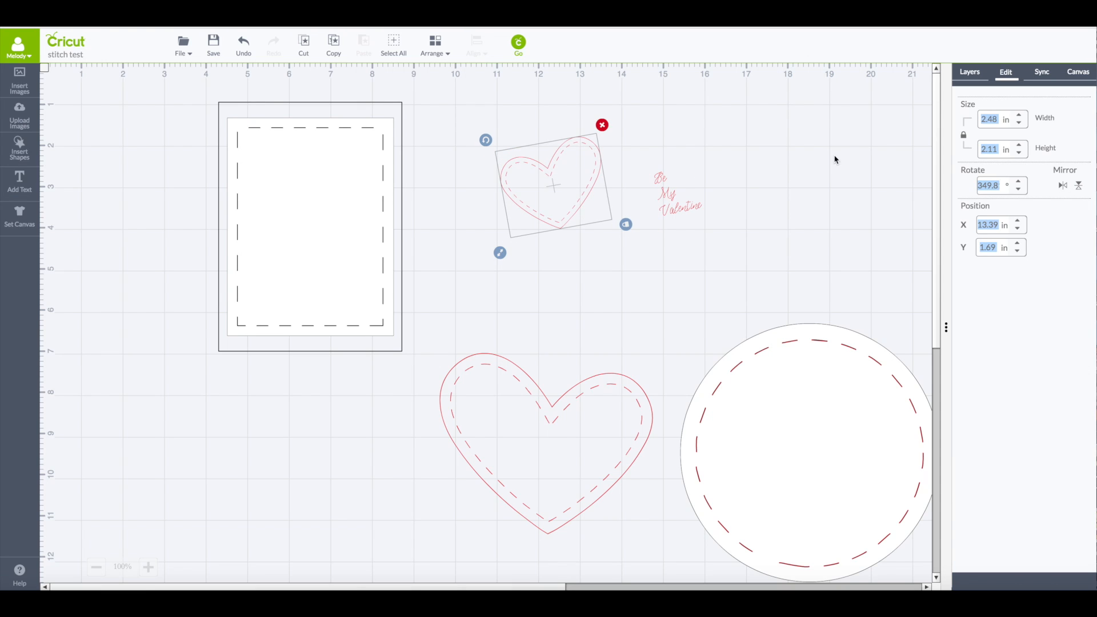
left_click_drag(582, 181, 371, 266)
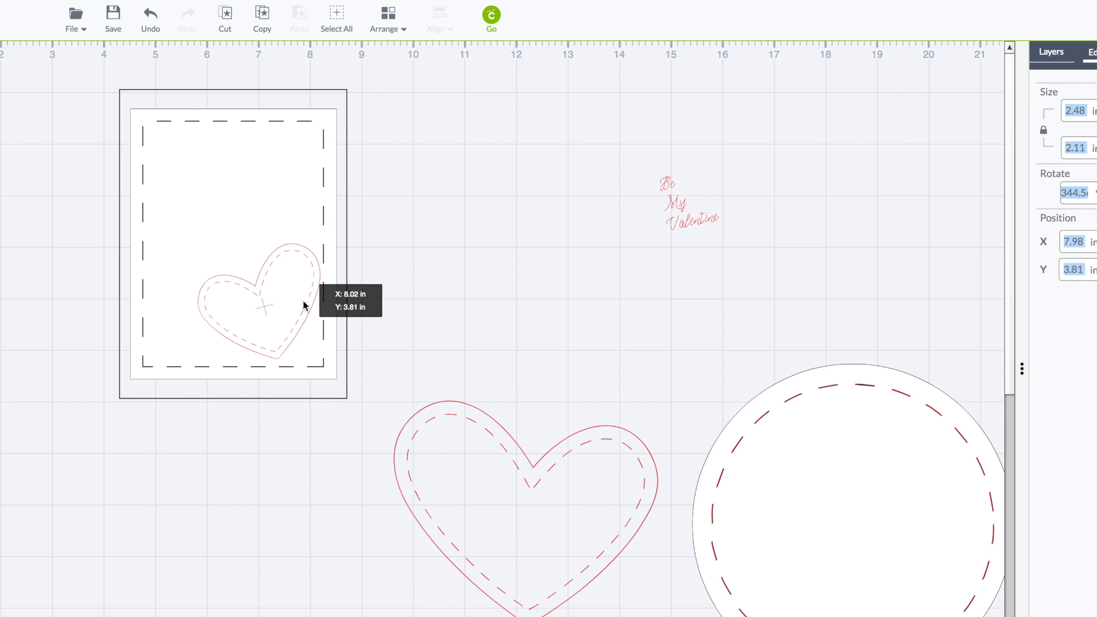
Step: Shrink the large blank heart over the upper part of the rectangle and place the "Be My Valentine" text on it
left_click_drag(678, 194, 350, 277)
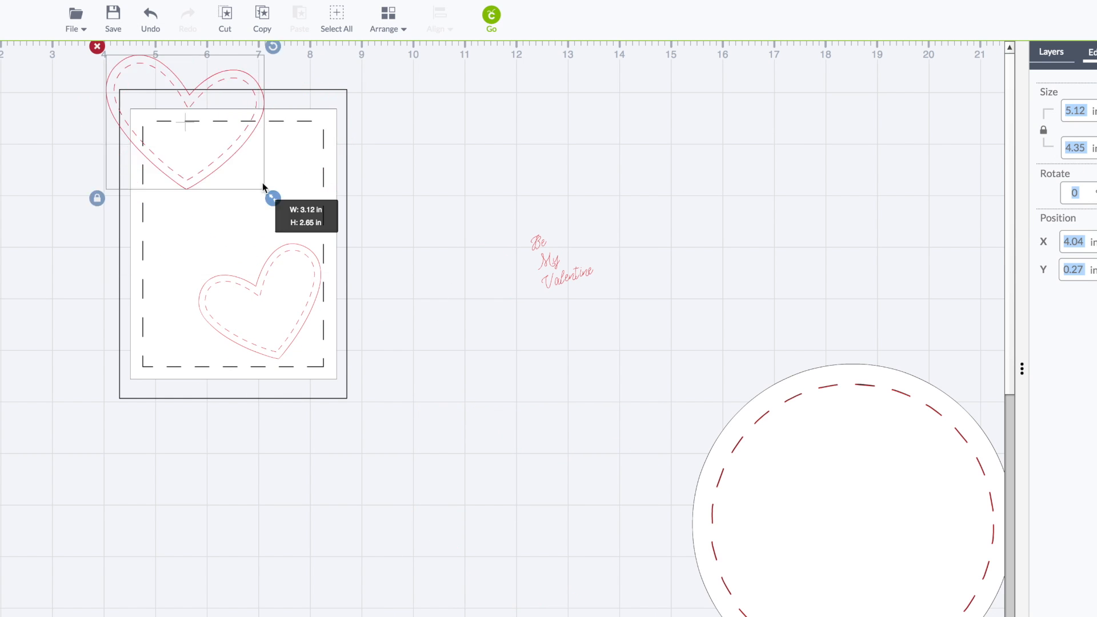
left_click_drag(263, 186, 296, 252)
left_click_drag(292, 120, 303, 140)
left_click(554, 260)
left_click_drag(554, 260, 207, 185)
left_click_drag(257, 205, 282, 220)
left_click_drag(226, 218, 221, 214)
Step: Resize, tilt and position both hearts and the text so they fit inside the rectangle's dashed border
left_click(409, 196)
left_click(274, 309)
left_click(1052, 52)
left_click(1093, 52)
left_click_drag(326, 315, 265, 282)
left_click_drag(304, 328, 247, 301)
left_click_drag(201, 261, 206, 263)
left_click_drag(265, 318, 268, 324)
left_click_drag(211, 389, 223, 372)
left_click_drag(294, 307, 294, 326)
left_click(215, 265)
left_click_drag(226, 222, 239, 246)
left_click_drag(218, 271, 210, 236)
Step: Place another tilted blank heart, about 3.09 in wide, across the rectangle's left edge
left_click_drag(203, 263, 555, 245)
left_click(440, 227)
left_click_drag(318, 277, 258, 312)
left_click_drag(244, 173, 269, 181)
left_click(497, 238)
left_click_drag(498, 240, 135, 269)
left_click(497, 284)
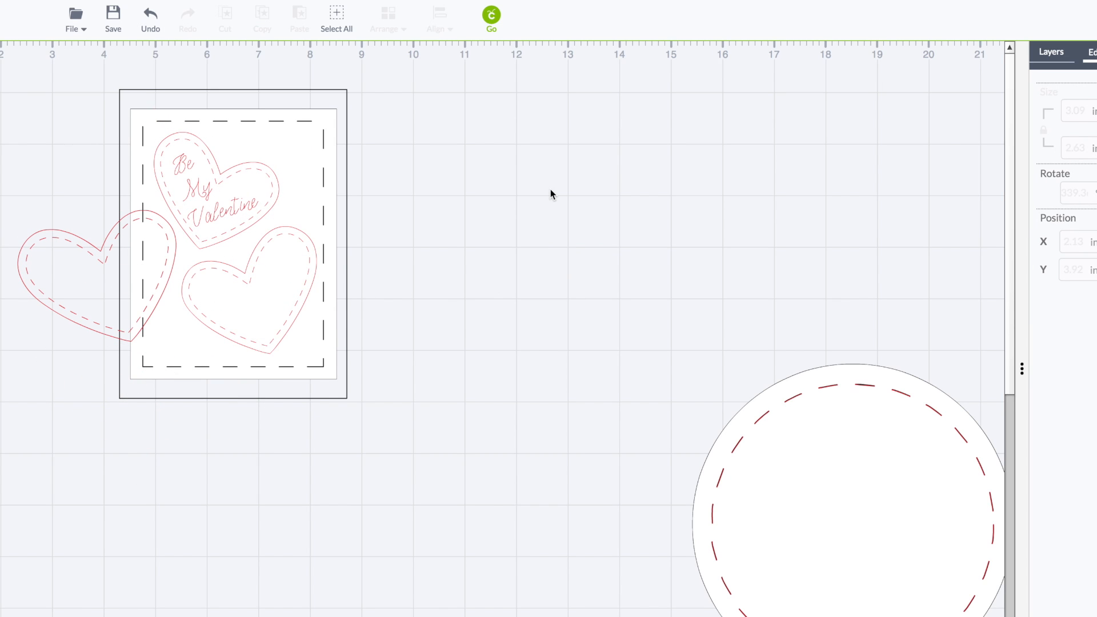
Step: Hide the square tag's dashed border layer on the rectangle
left_click(347, 108)
left_click(1051, 52)
key("Delete")
Step: Duplicate a blank heart over the rectangle's upper right corner and shrink the heart on the left edge
left_click(123, 275)
key("ctrl+d")
left_click_drag(131, 275, 346, 138)
left_click(154, 328)
left_click_drag(155, 328, 129, 286)
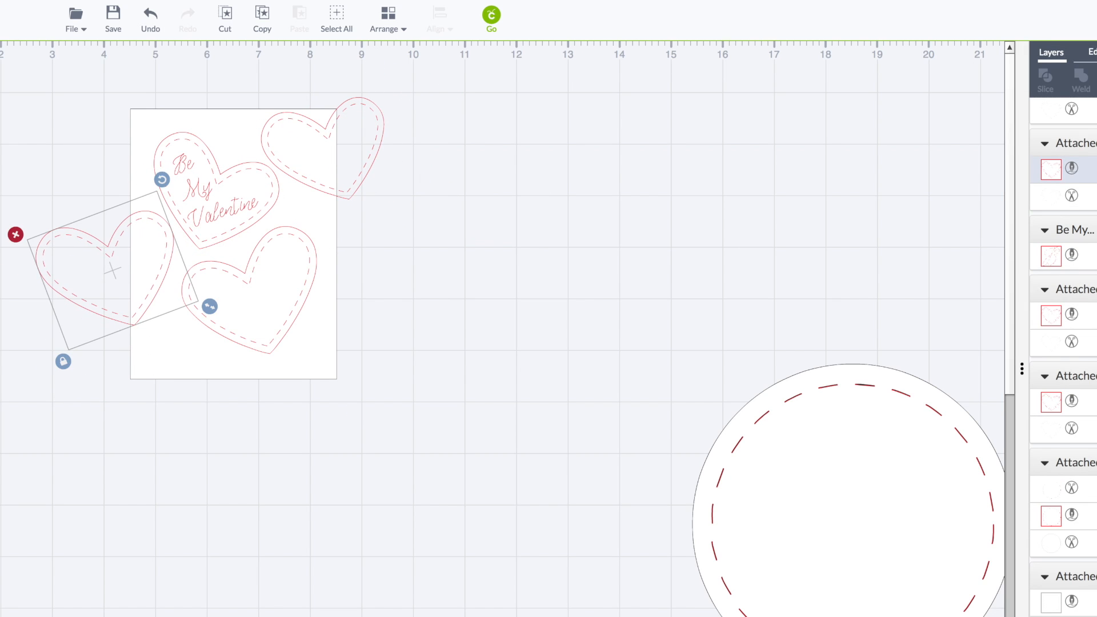
Step: Add a heart copy over the rectangle's bottom edge, and shift the text heart and the lower right heart to the right
key("ctrl+d")
left_click_drag(228, 373, 201, 373)
left_click_drag(273, 298, 318, 316)
left_click_drag(236, 206, 252, 214)
left_click_drag(272, 181, 291, 192)
left_click_drag(287, 285, 299, 304)
left_click(235, 216)
left_click_drag(288, 222, 304, 232)
left_click_drag(200, 372, 188, 346)
left_click_drag(208, 283, 340, 404)
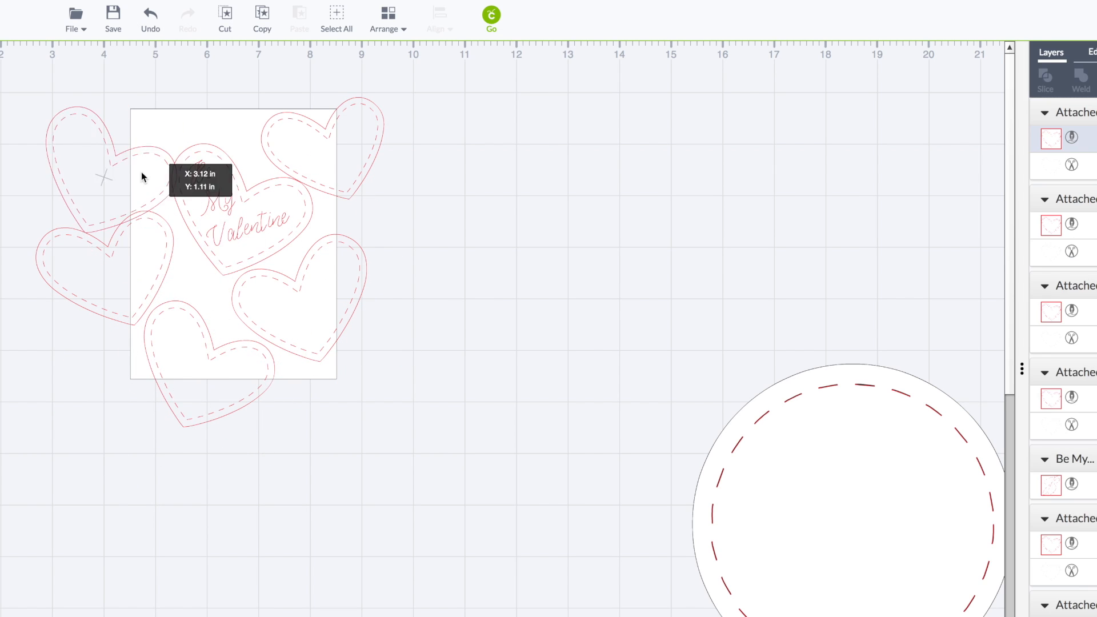
Step: Place and tilt a heart copy over the rectangle's upper left corner, and nudge the left and bottom hearts
left_click_drag(141, 177, 160, 118)
left_click_drag(218, 83, 136, 34)
left_click_drag(127, 91, 120, 131)
left_click_drag(141, 242, 150, 239)
left_click_drag(181, 321, 190, 324)
Step: Hide the layers of the dashed circle design
left_click(551, 336)
left_click_drag(938, 512, 777, 343)
key("Delete")
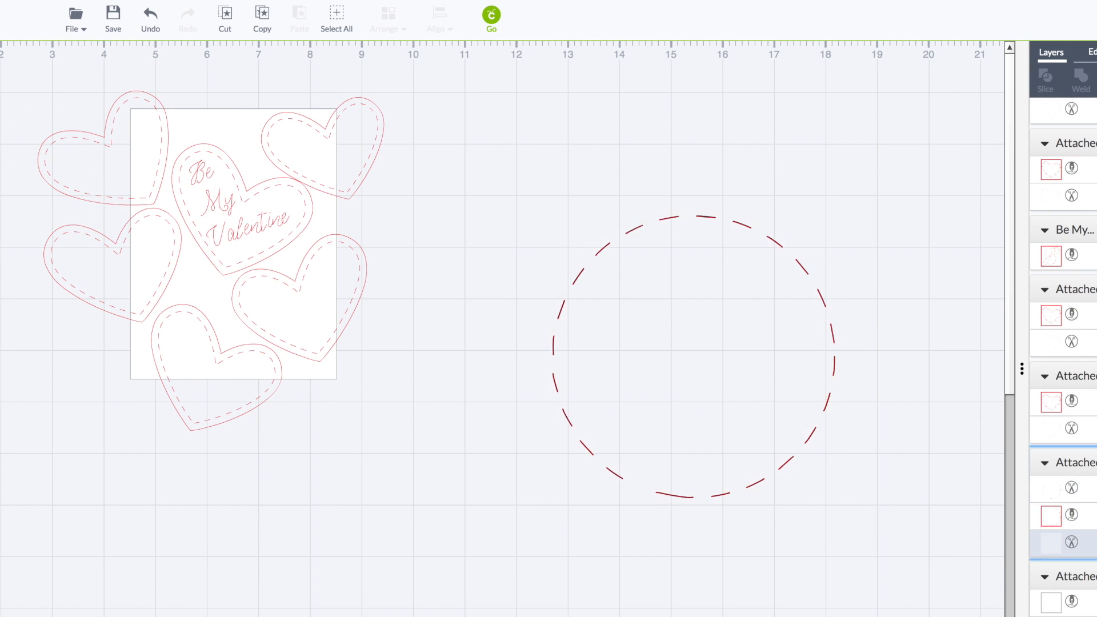
Step: Add a tilted heart over the rectangle's top edge and move the whole arrangement farther down the canvas
left_click_drag(354, 286, 251, 61)
left_click(337, 19)
left_click_drag(263, 192, 287, 296)
left_click(549, 258)
left_click_drag(295, 205, 308, 177)
left_click(568, 251)
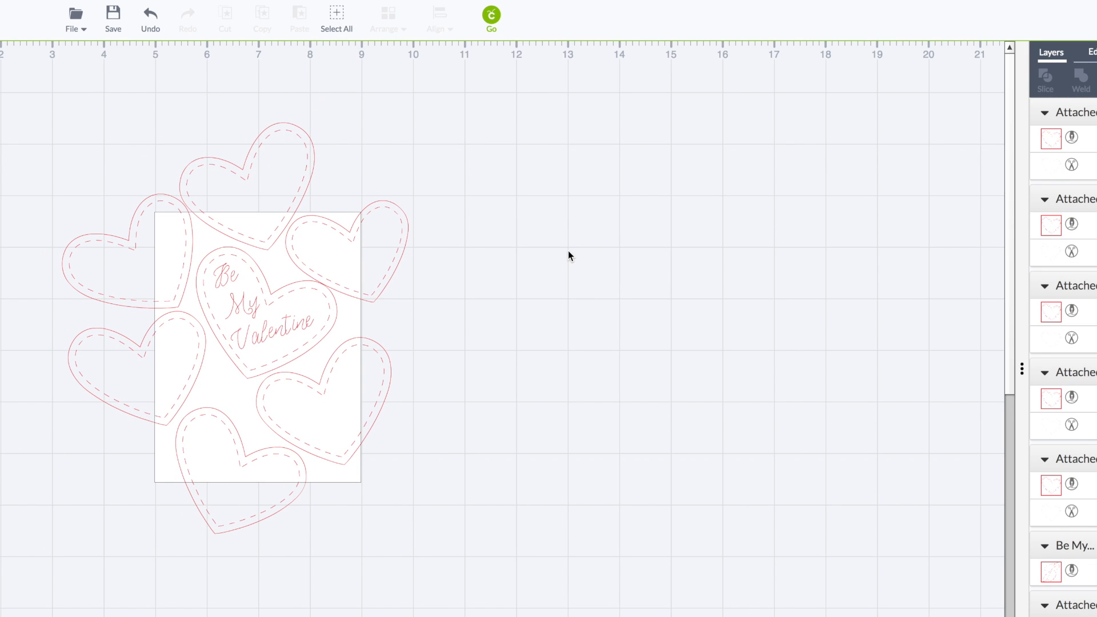
Step: Insert a solid heart shape, shrink it into a gap near the text heart and start copying it
left_click(1, 148)
left_click(375, 142)
left_click_drag(329, 473, 244, 366)
left_click_drag(209, 344, 277, 267)
key("ctrl+c")
key("ctrl+v")
left_click_drag(301, 241, 296, 239)
Step: Copy the small solid heart several times and scatter the resized, tilted copies in the gaps between the outlined hearts
key("ctrl+c")
key("ctrl+v")
key("ctrl+v")
left_click_drag(305, 294, 262, 431)
left_click_drag(272, 403, 282, 418)
key("ctrl+c")
key("ctrl+v")
key("ctrl+v")
left_click_drag(284, 462, 375, 316)
key("ctrl+c")
key("ctrl+v")
Step: Add the remaining small solid heart copies and nudge them into place, for eight scattered across the rectangle
left_click(167, 462)
left_click_drag(192, 450, 177, 434)
key("ctrl+c")
key("ctrl+v")
left_click_drag(180, 477, 243, 401)
left_click(438, 392)
left_click(278, 269)
left_click_drag(307, 286, 302, 281)
left_click(314, 363)
left_click_drag(344, 382, 339, 378)
left_click(399, 334)
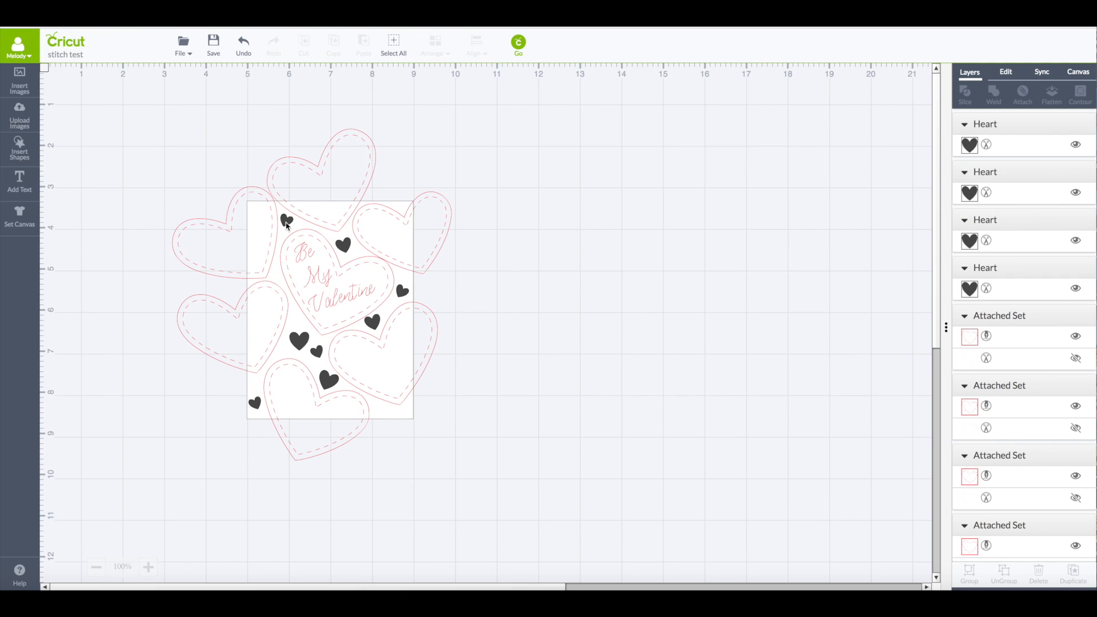
Step: Select all eight small solid hearts and weld them into one image
left_click(288, 225)
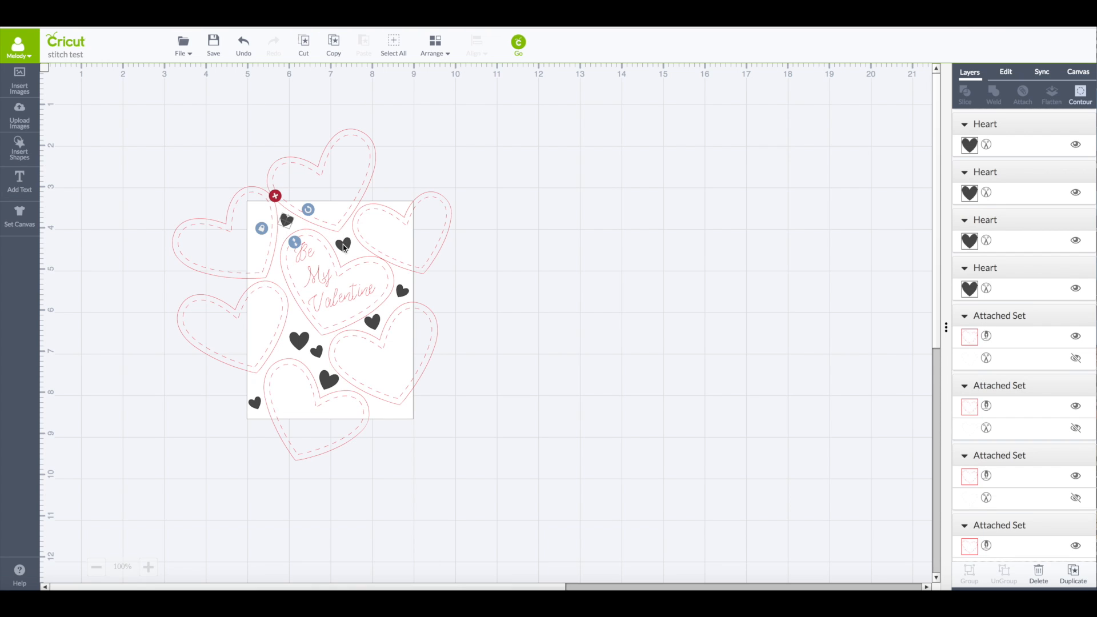
left_click(345, 246, "shift")
left_click(404, 291, "shift")
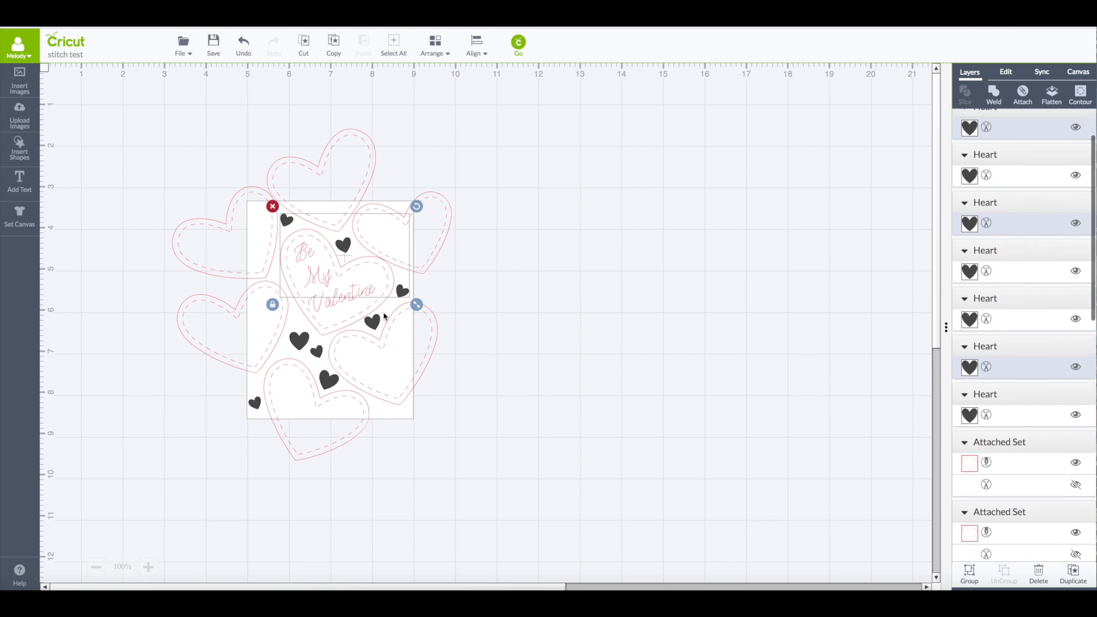
left_click(372, 321, "shift")
left_click(299, 341, "shift")
left_click(316, 354, "shift")
left_click(324, 384, "shift")
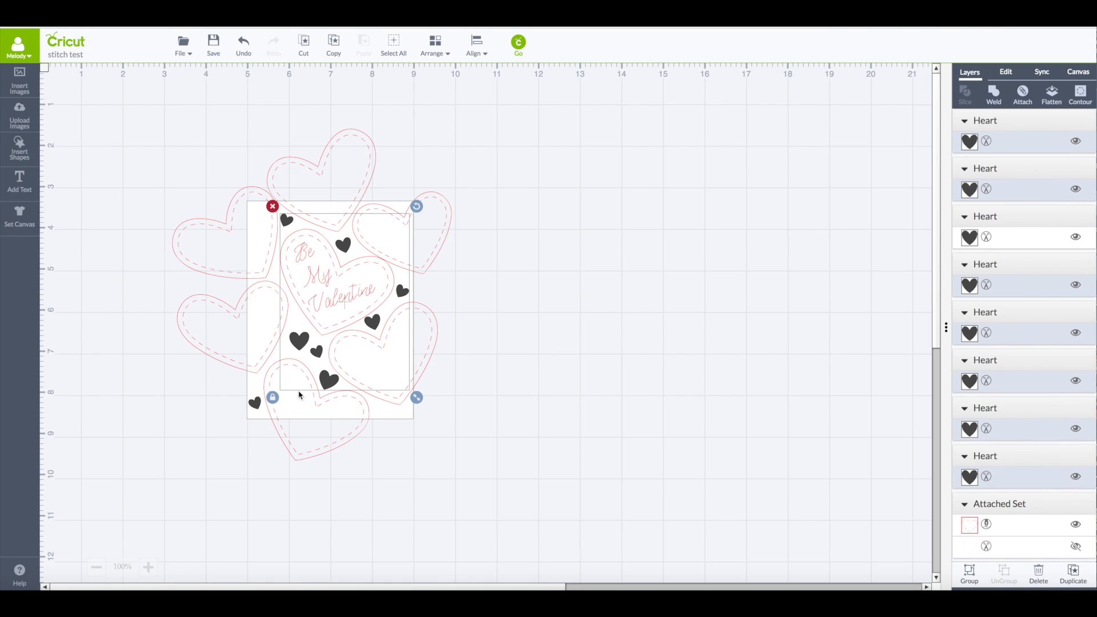
left_click(255, 404, "shift")
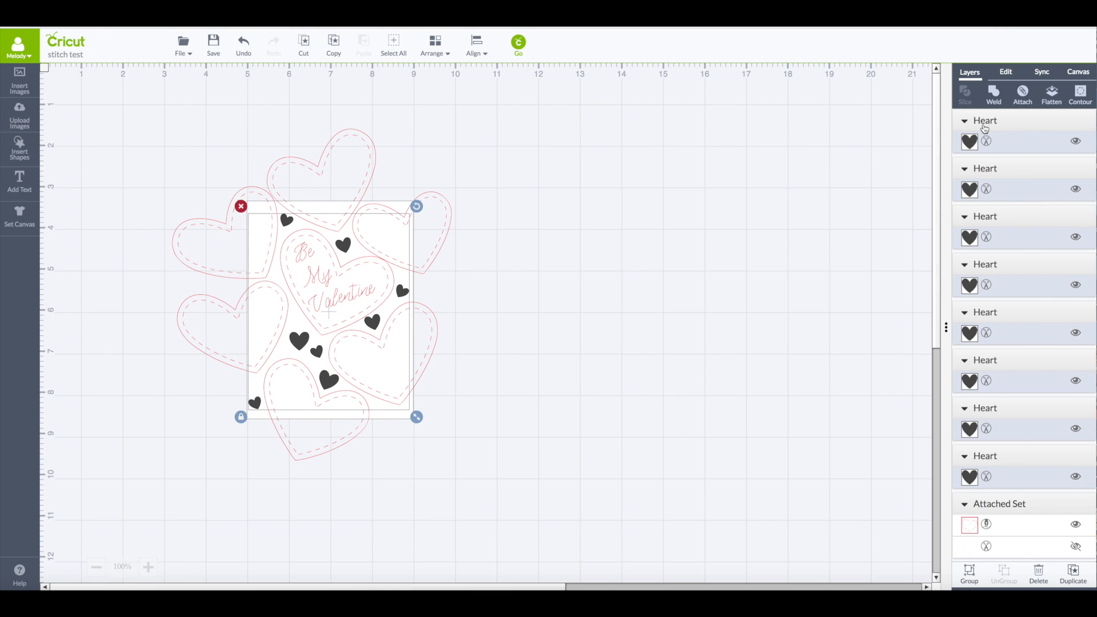
left_click(997, 96)
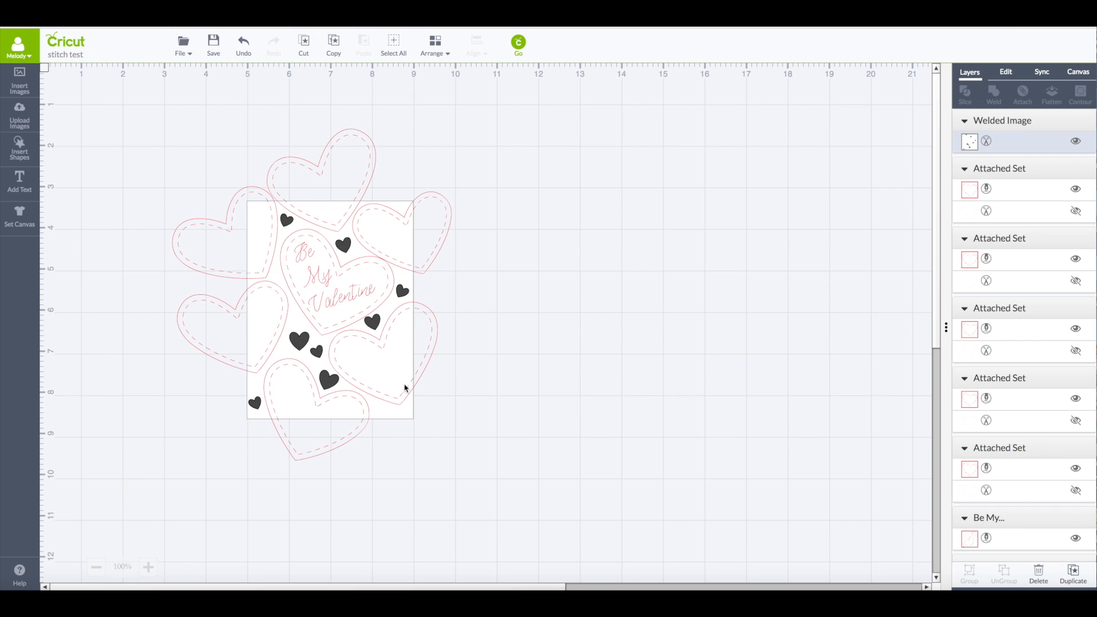
Step: Select the welded small hearts together with the white rectangle
left_click(403, 296)
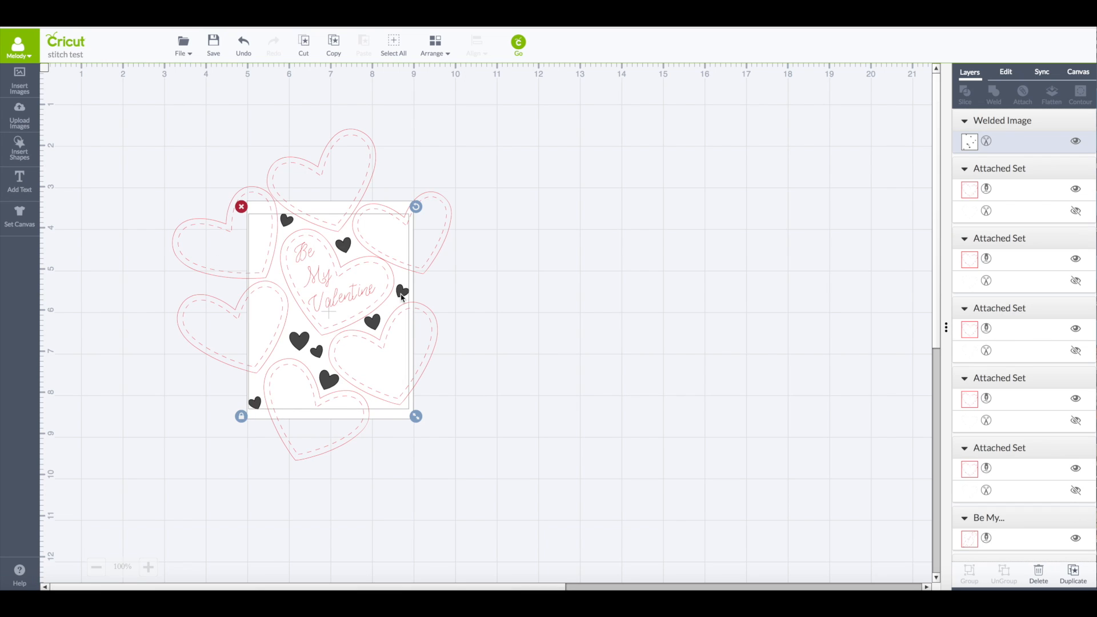
left_click(398, 207, "shift")
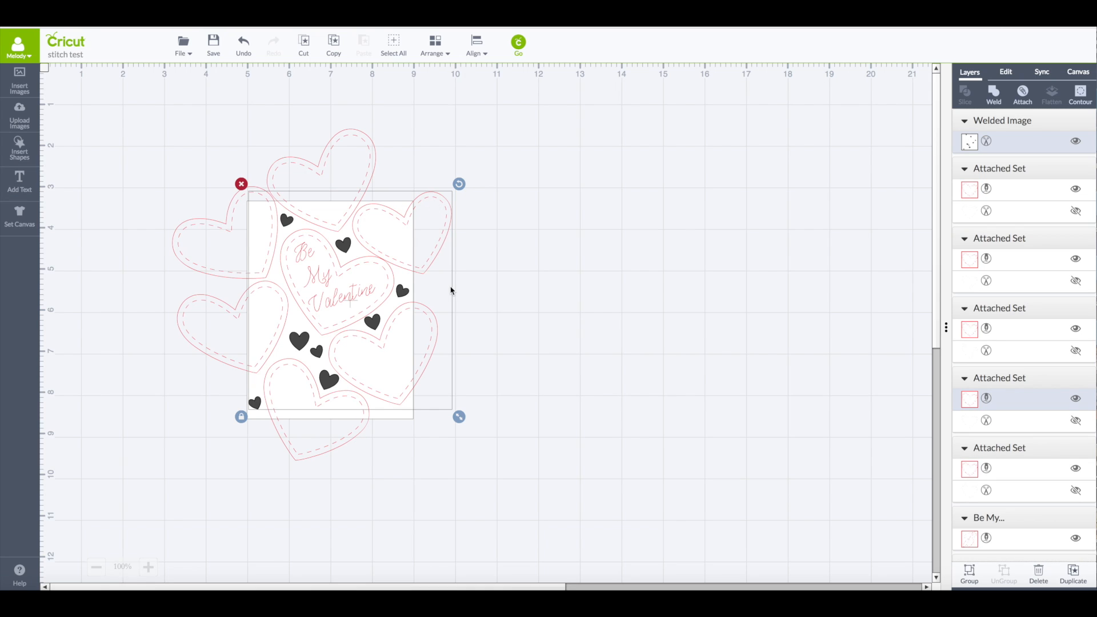
left_click(489, 270)
left_click(403, 293)
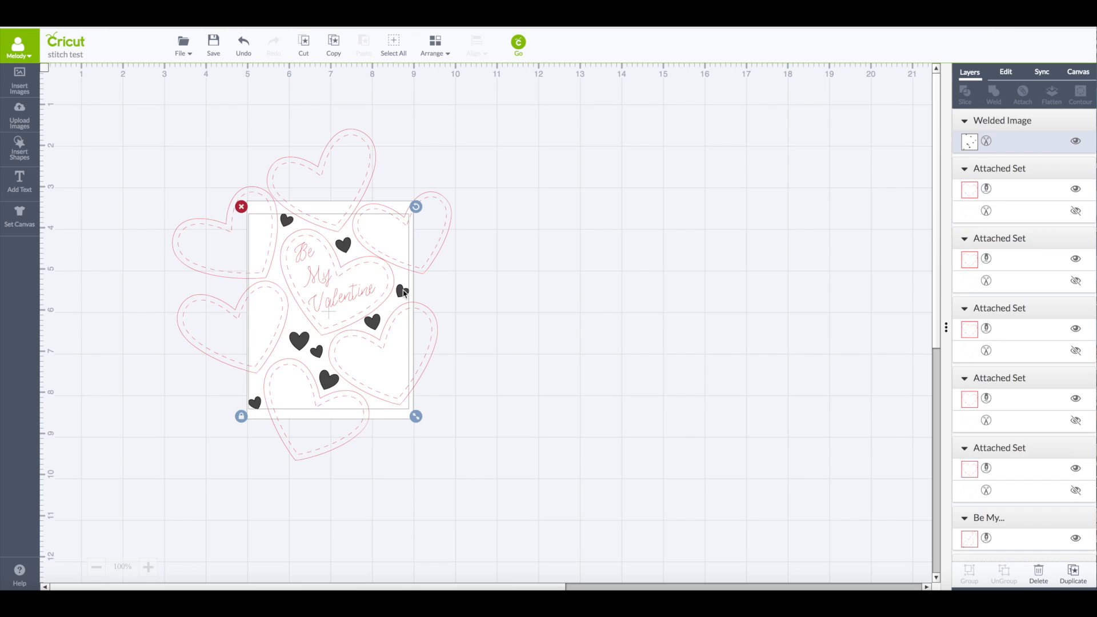
left_click(402, 418, "shift")
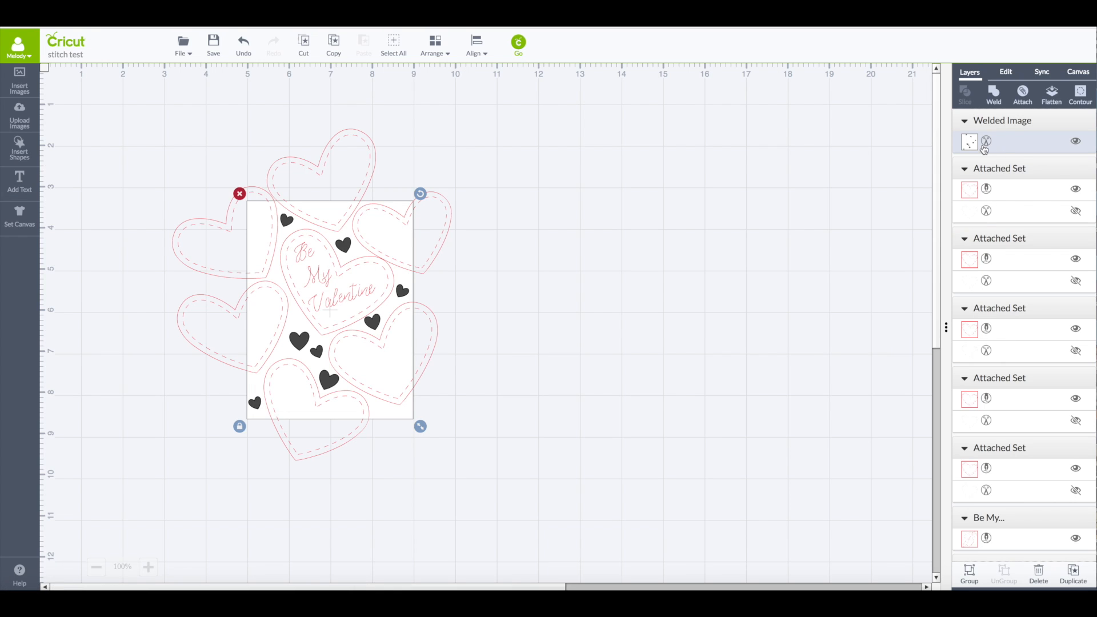
Step: Unhide the square tag's dashed border layer in the rectangle's attached set
scroll(1023, 316, "down", 1)
scroll(1023, 316, "down", 5)
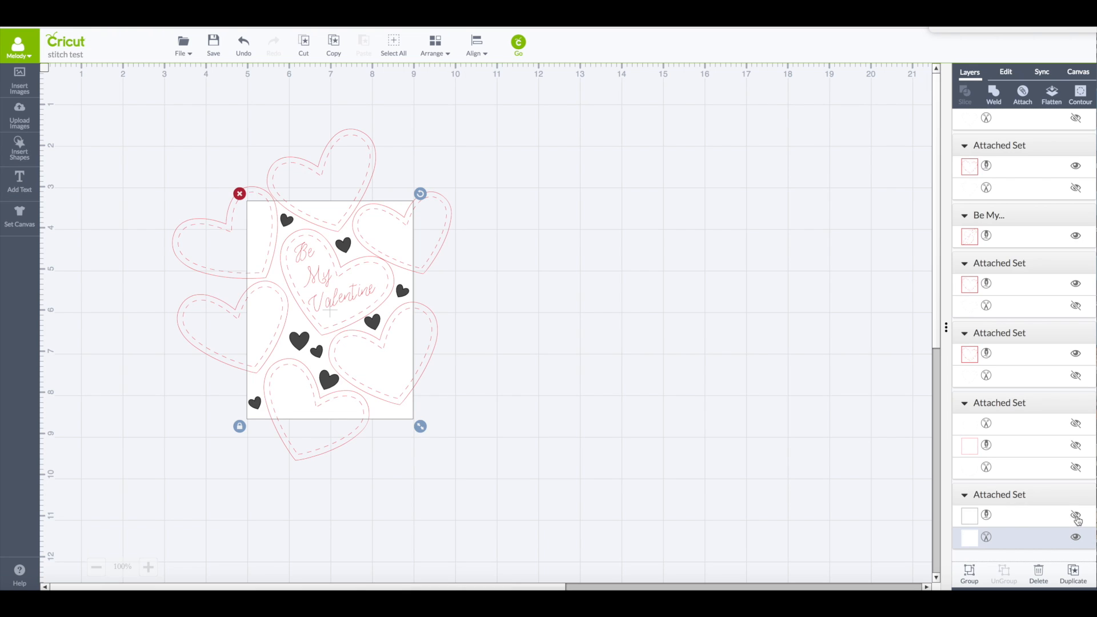
left_click(1077, 517)
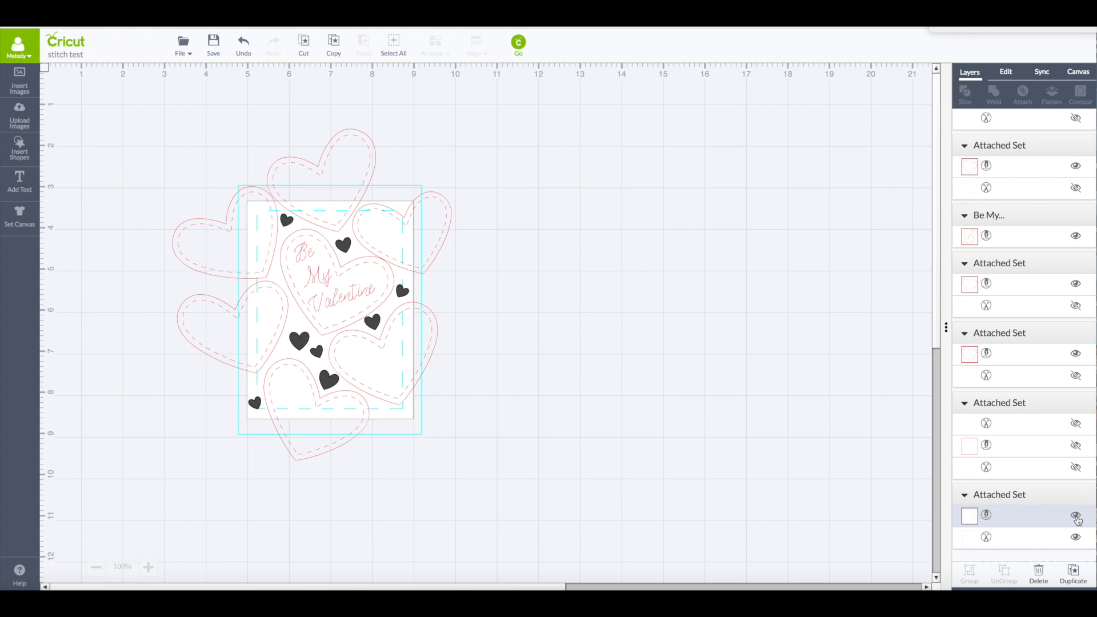
left_click(1028, 525)
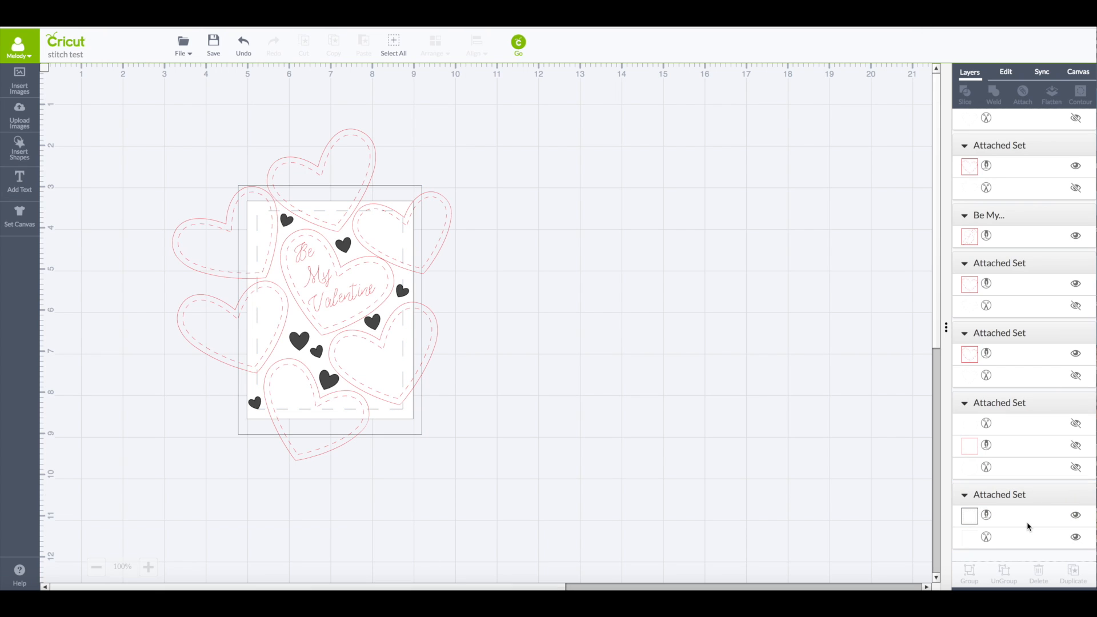
Step: Detach the dashed square tag border from the white rectangle and move the border aside onto empty canvas
left_click(1021, 540)
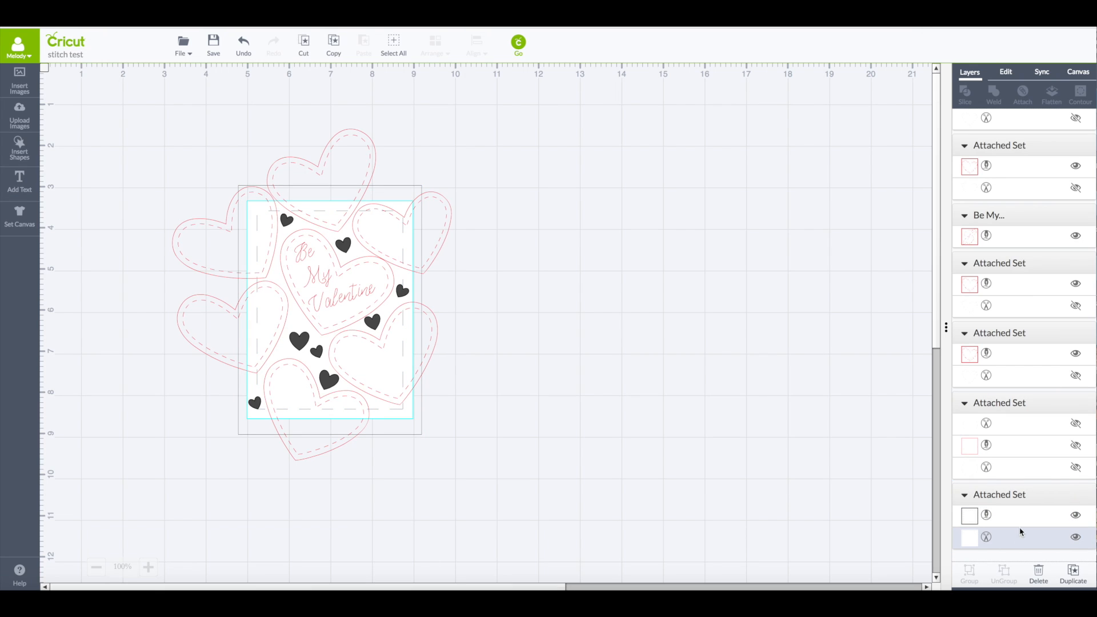
left_click(1017, 518)
left_click(537, 453)
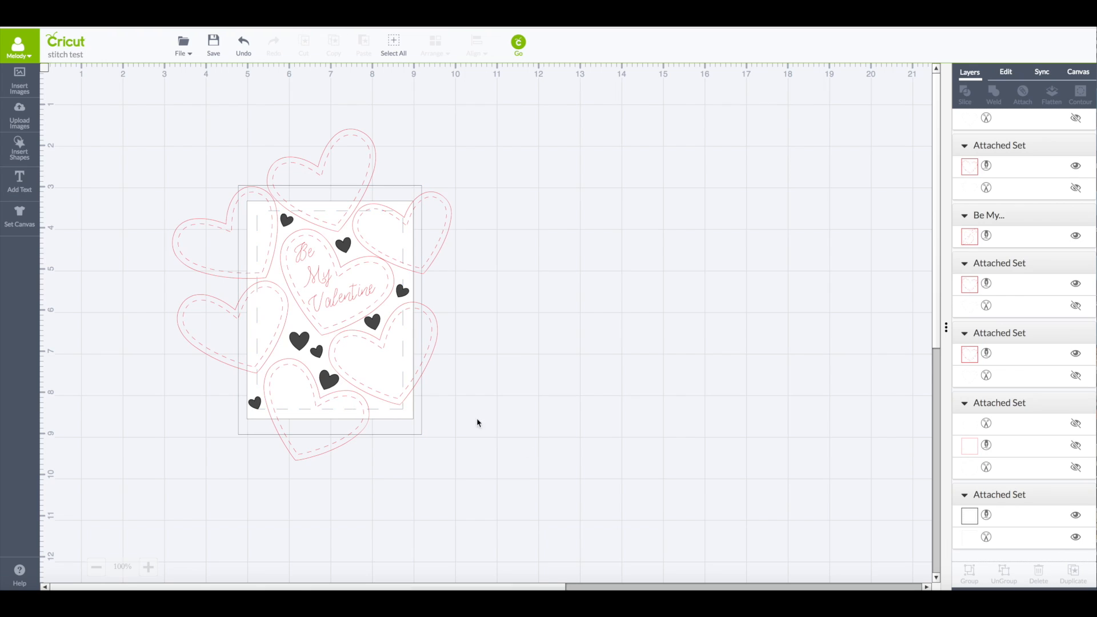
left_click(408, 420)
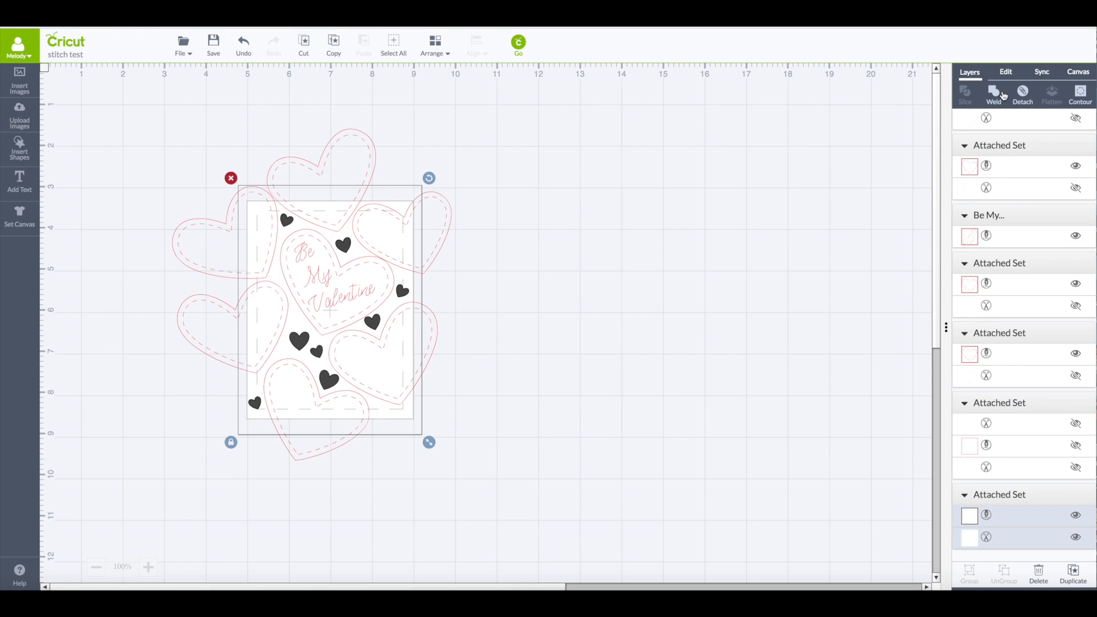
left_click(1023, 94)
left_click_drag(414, 437, 830, 417)
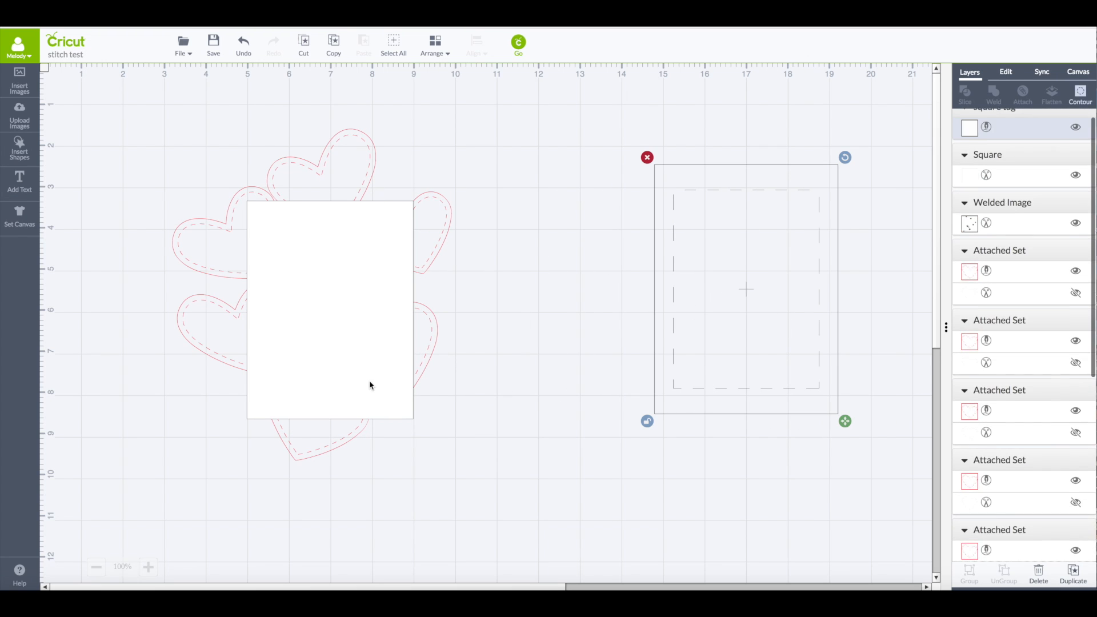
Step: Send the white rectangle to the back, behind the drawn hearts, text and solid hearts
left_click(370, 385)
left_click(437, 44)
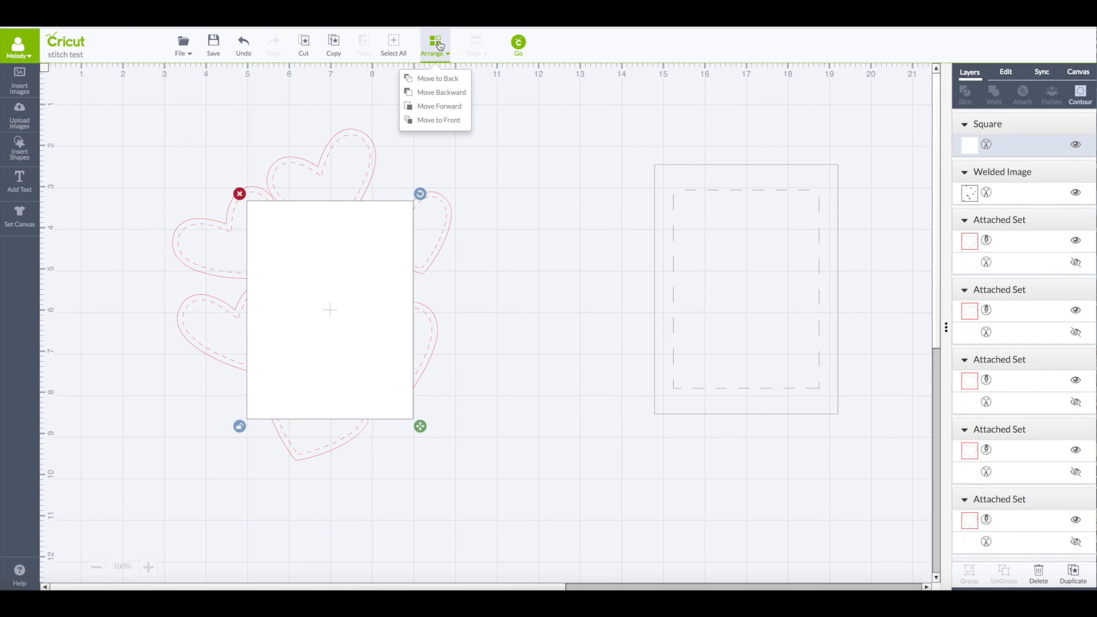
left_click(431, 80)
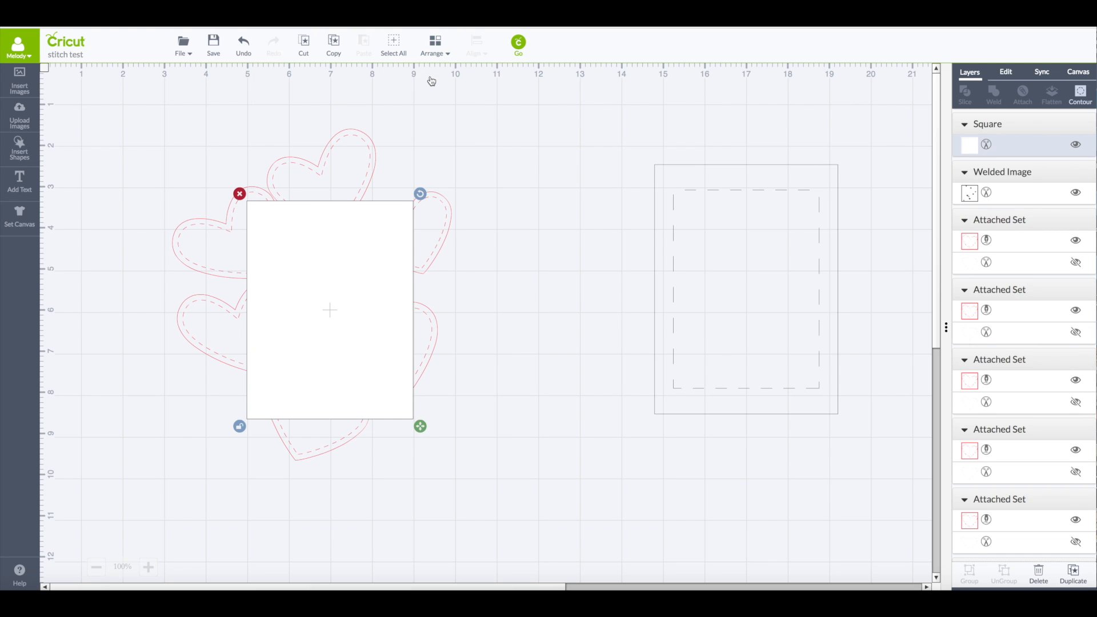
left_click(431, 80)
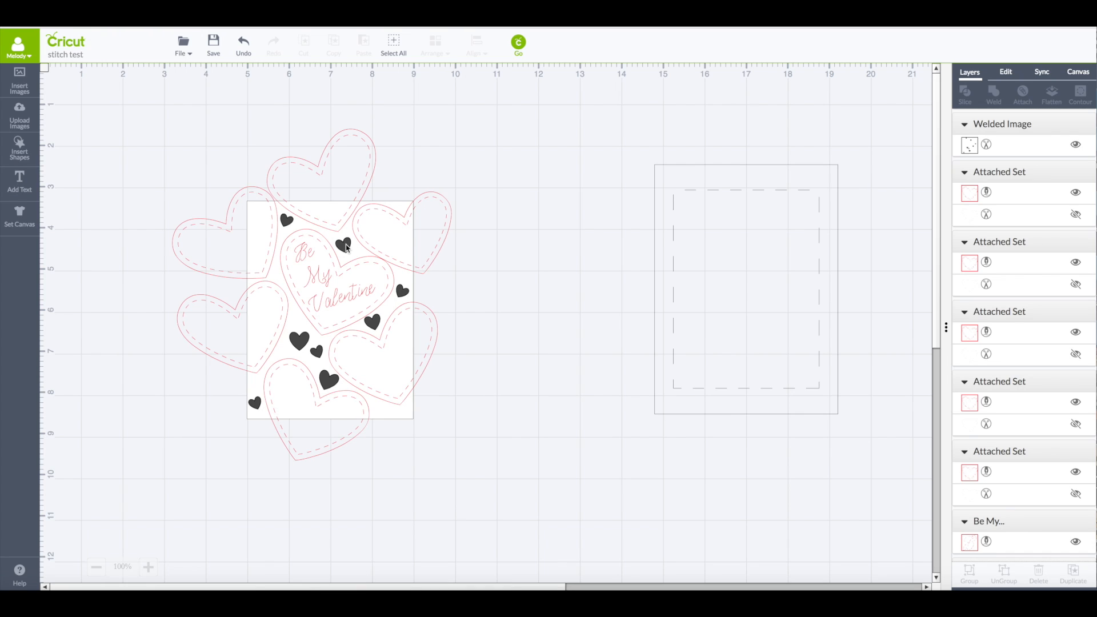
Step: Slice the welded small hearts out of the white rectangle
left_click(346, 247)
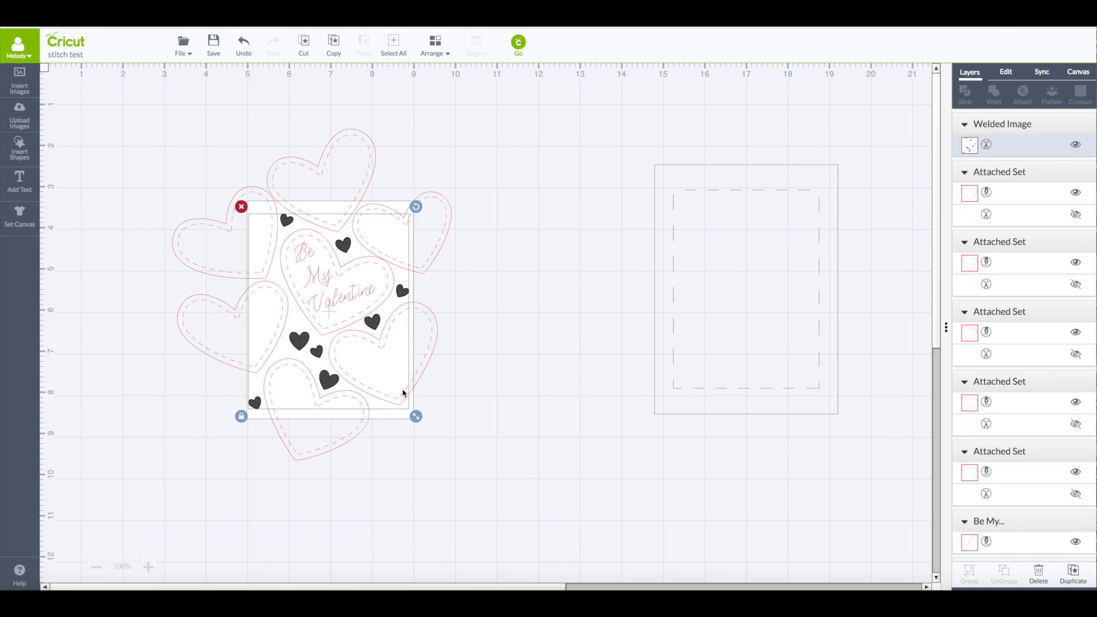
left_click(392, 413, "shift")
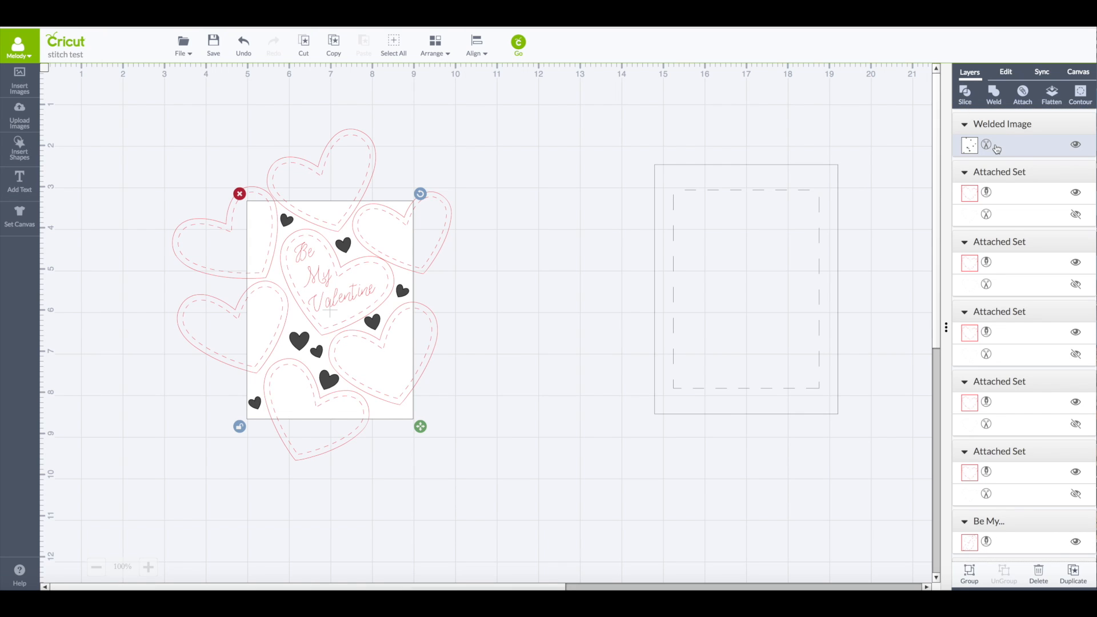
scroll(1007, 278, "down", 5)
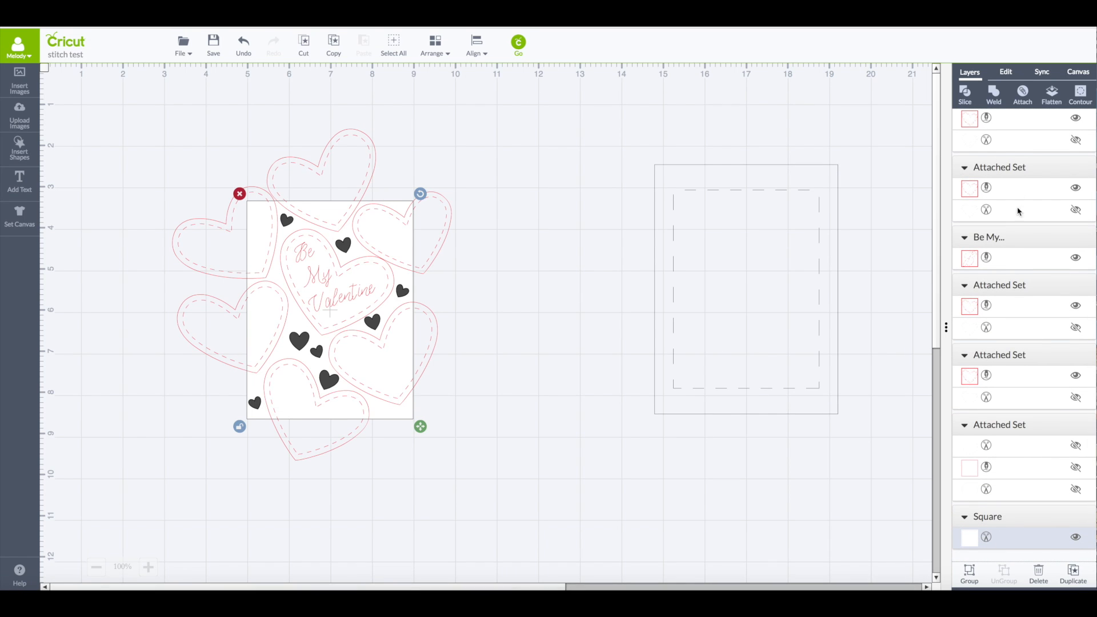
left_click(966, 97)
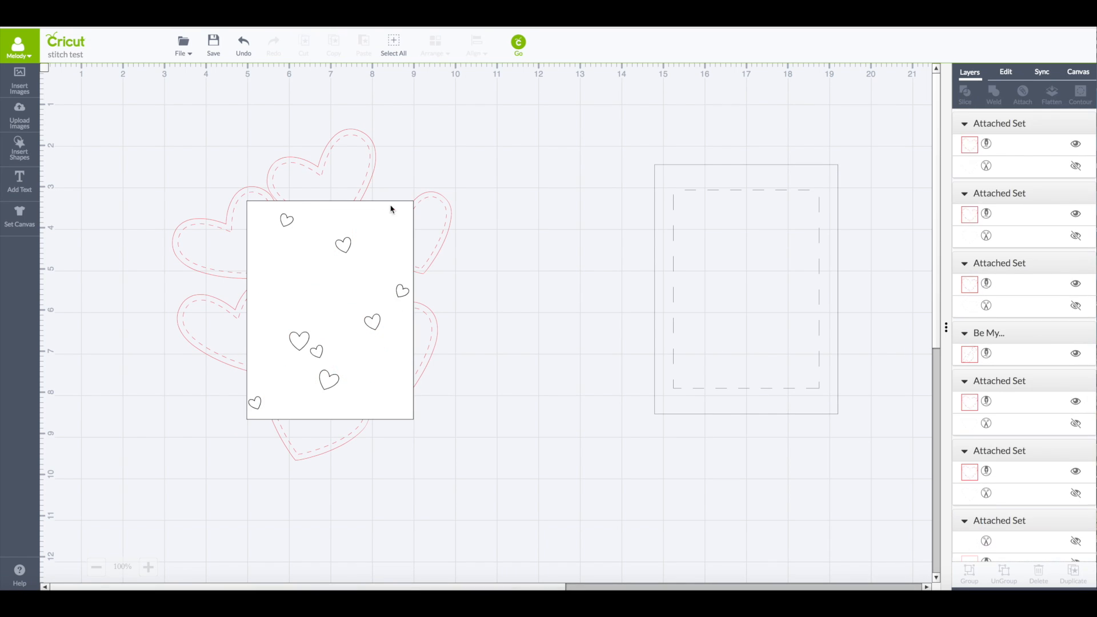
Step: Pull both leftover sets of sliced hearts off the rectangle, hide the white set and delete the dark set
left_click_drag(343, 245, 692, 239)
left_click_drag(381, 249, 641, 242)
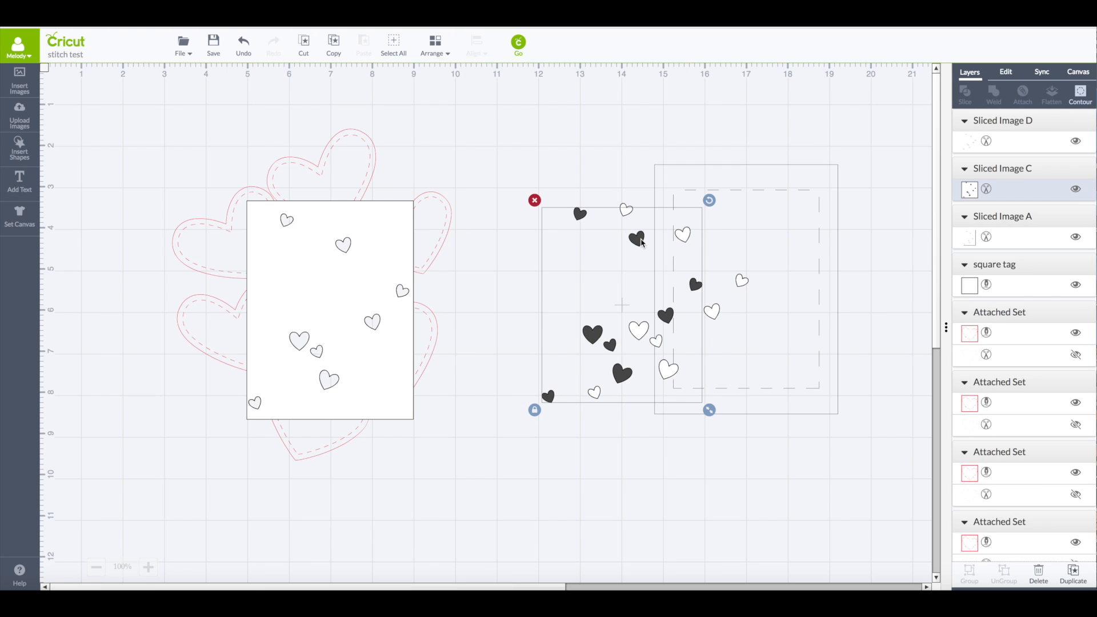
left_click(641, 243)
left_click_drag(641, 242, 662, 250)
left_click(1075, 142)
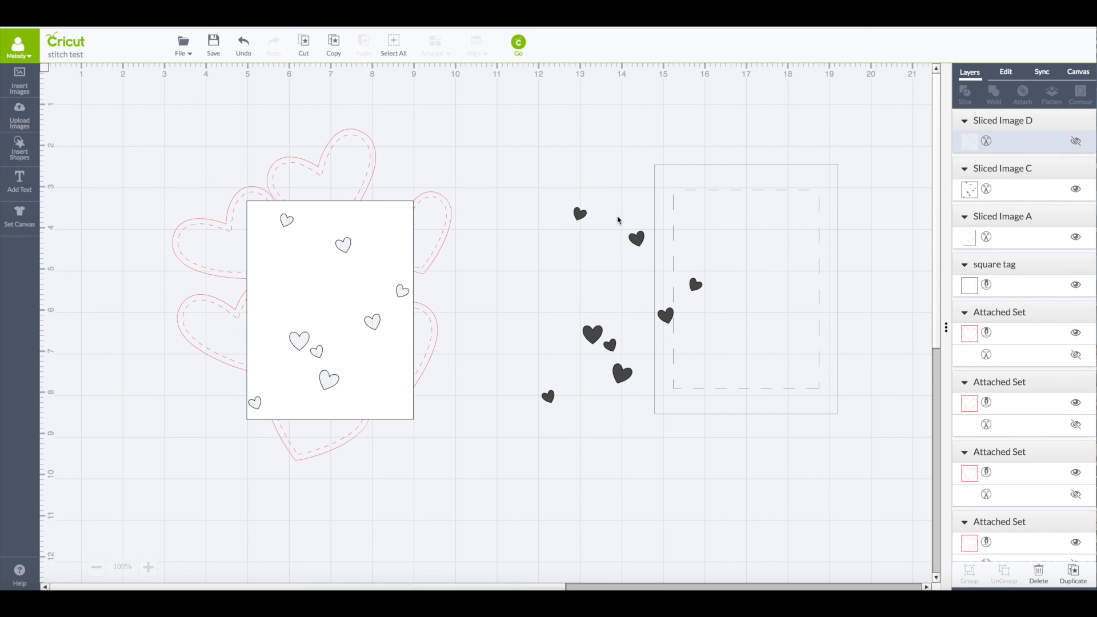
key("Delete")
left_click(581, 215)
left_click(534, 201)
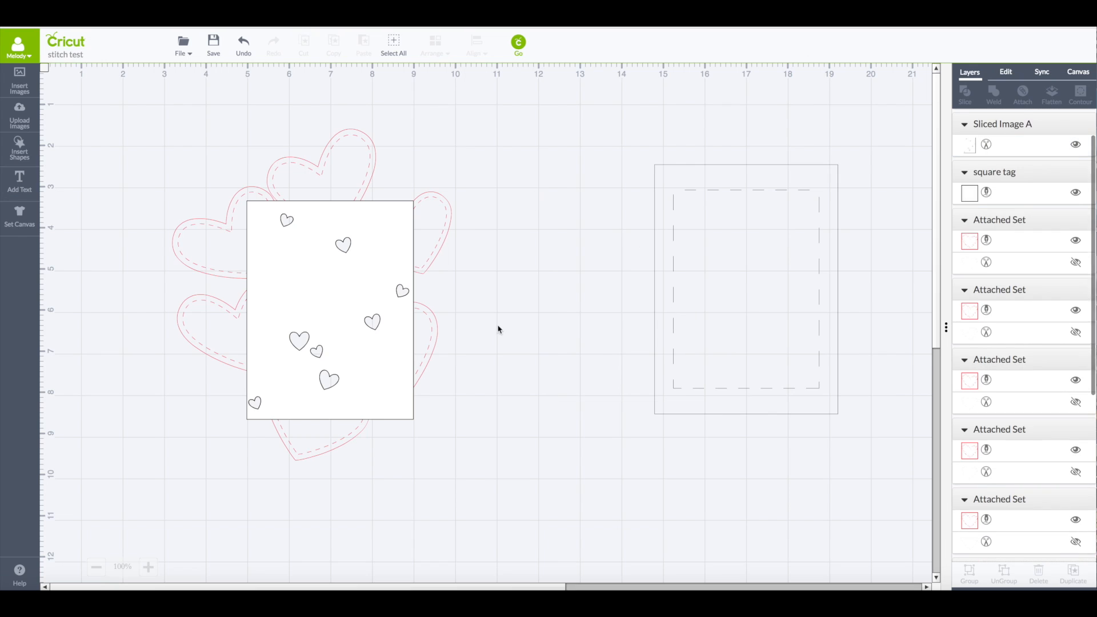
Step: Send the sliced rectangle to the back and attach it to all the drawn hearts and the text
left_click(366, 273)
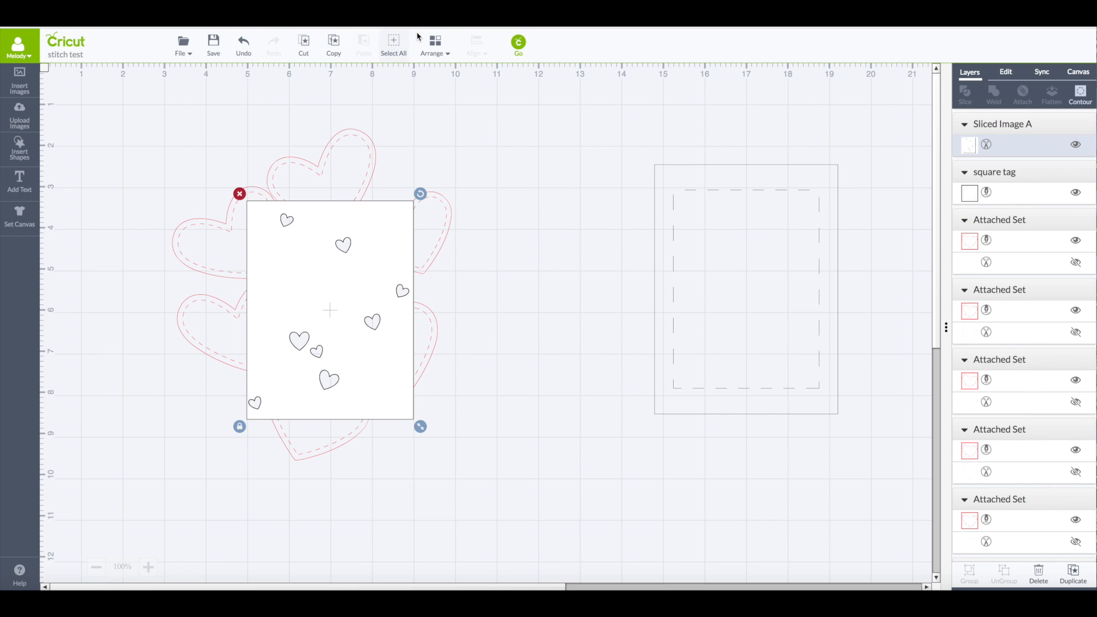
left_click(435, 43)
left_click(437, 78)
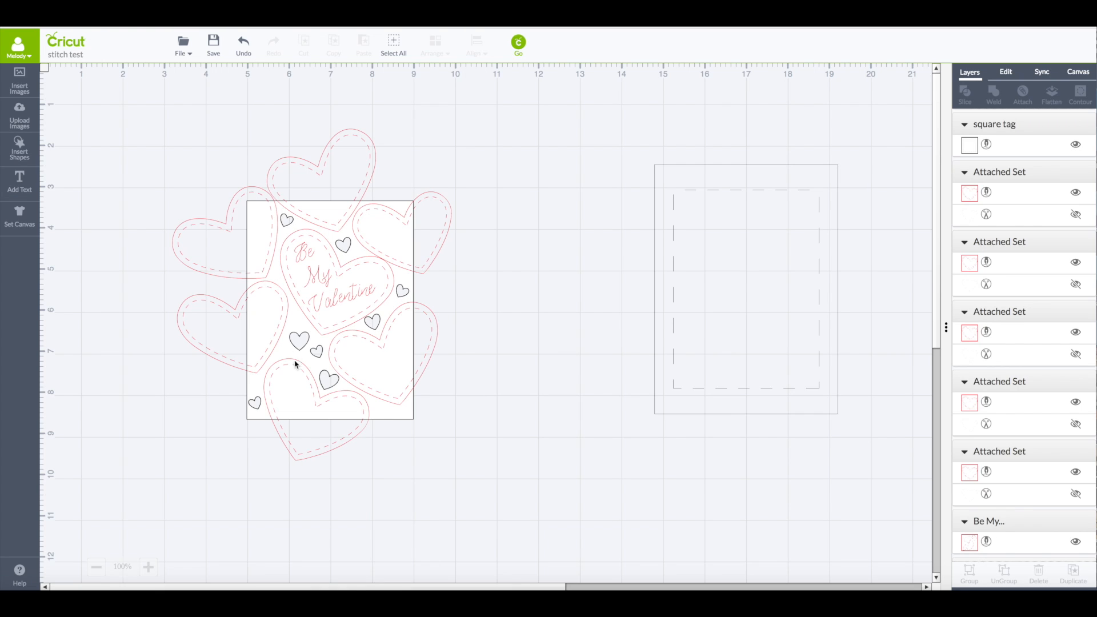
left_click_drag(116, 86, 555, 508)
left_click(1023, 93)
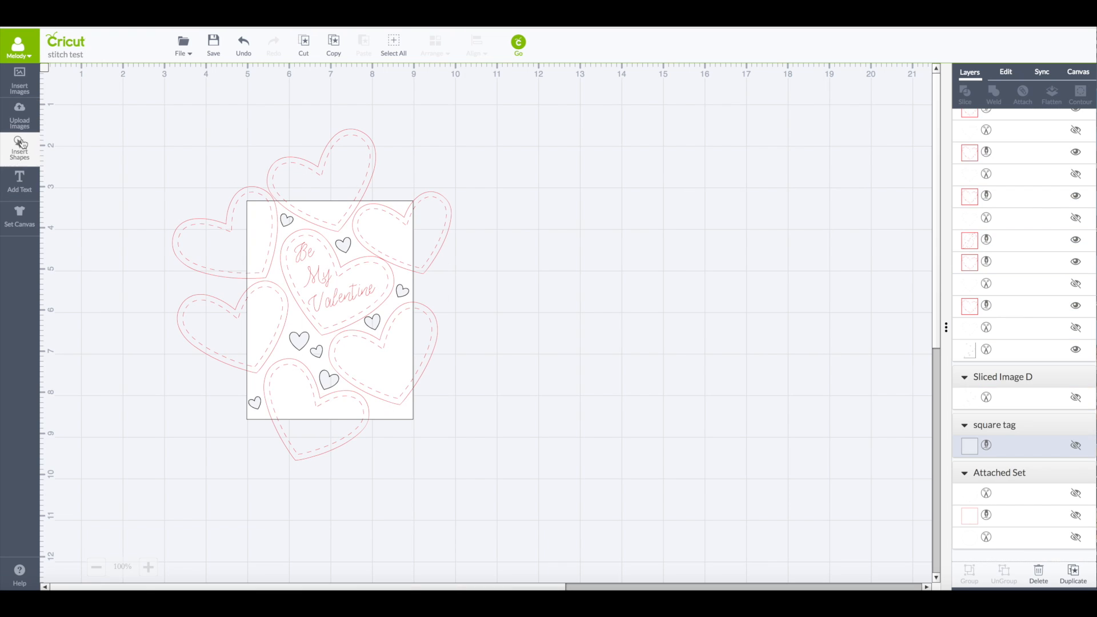
Step: Insert a square with unlocked proportions and size it 8.5 in wide by 5.5 in high as the card base
left_click(20, 157)
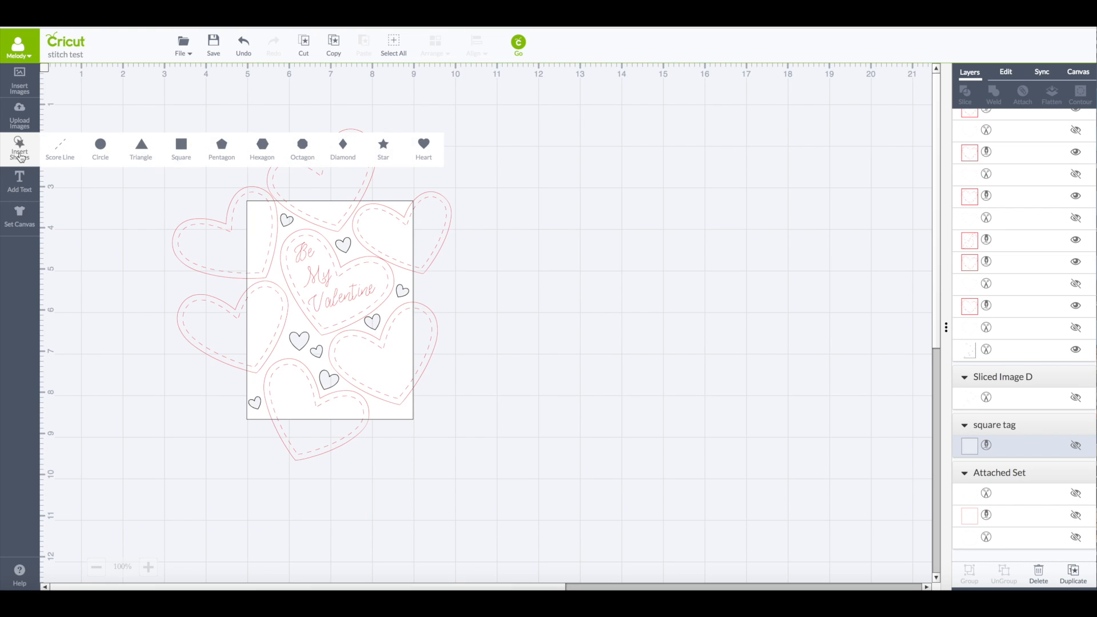
left_click(79, 150)
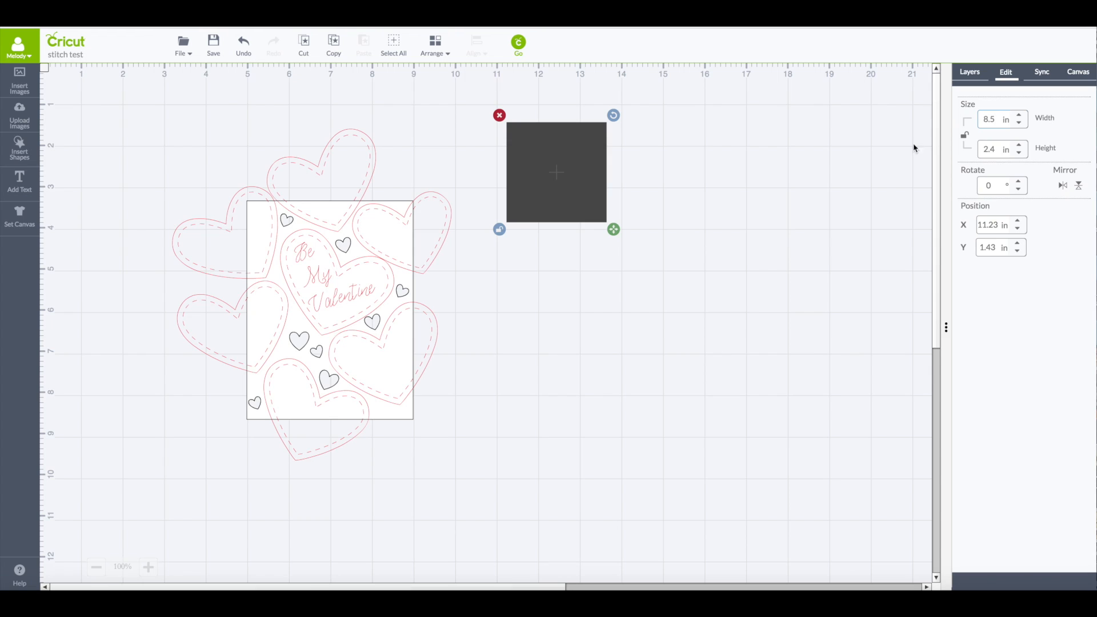
key("Tab")
type("5")
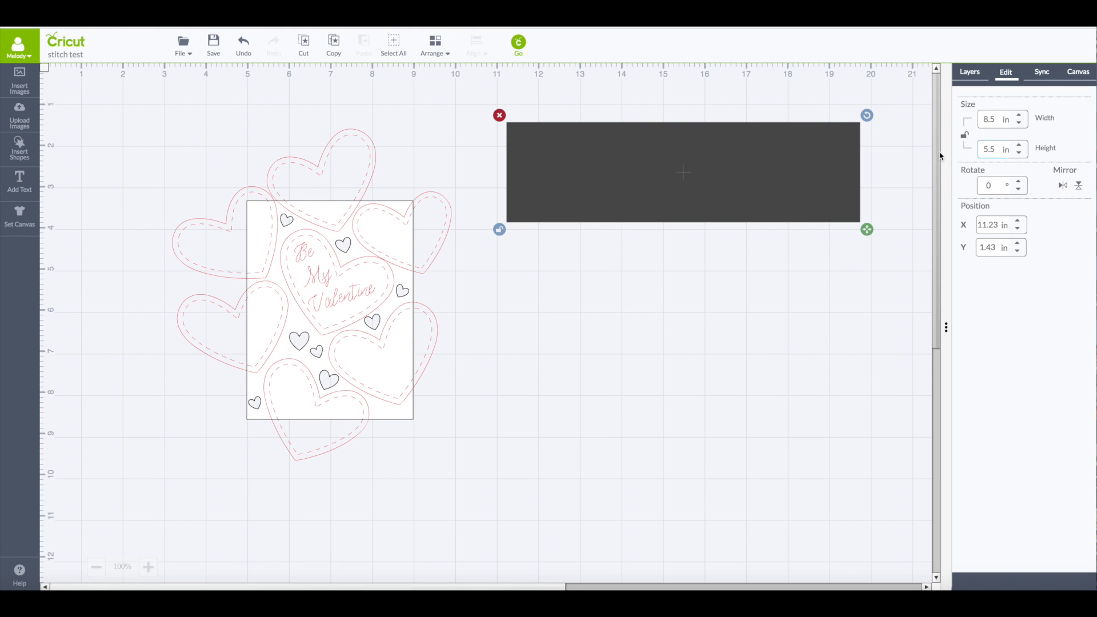
key("Return")
Step: Insert a vertical score line near the middle of the card base and stretch it over the base's full height
left_click(20, 150)
left_click(56, 149)
left_click_drag(332, 336, 687, 153)
left_click_drag(704, 232, 693, 375)
Step: Centre the score line on the card base and attach the two together
left_click(577, 121)
left_click_drag(480, 90, 891, 398)
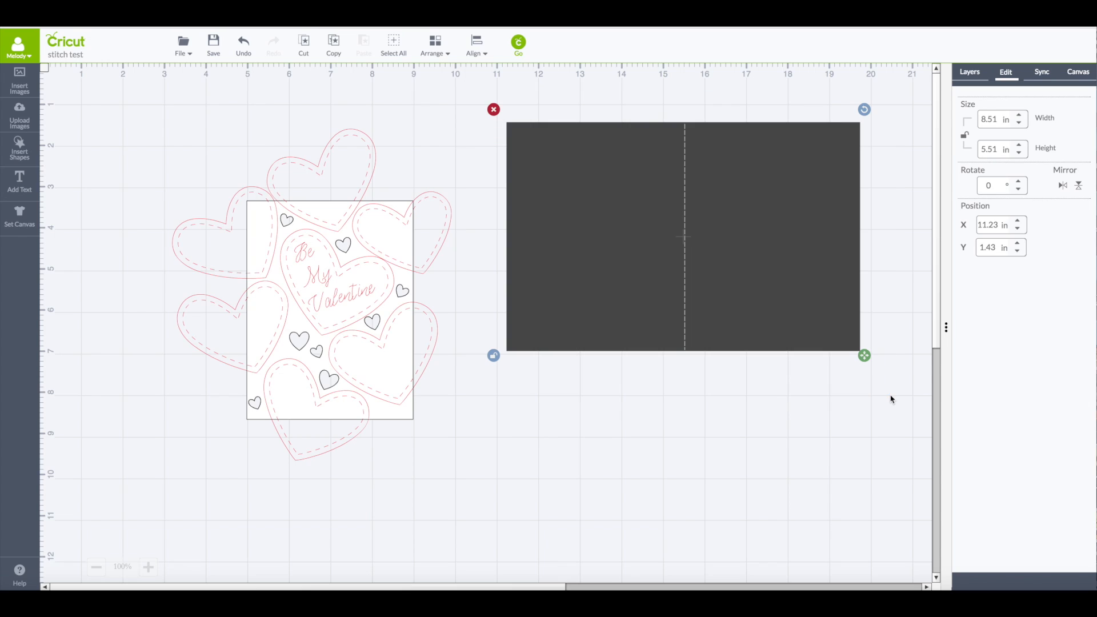
left_click(971, 72)
left_click(476, 45)
left_click(461, 176)
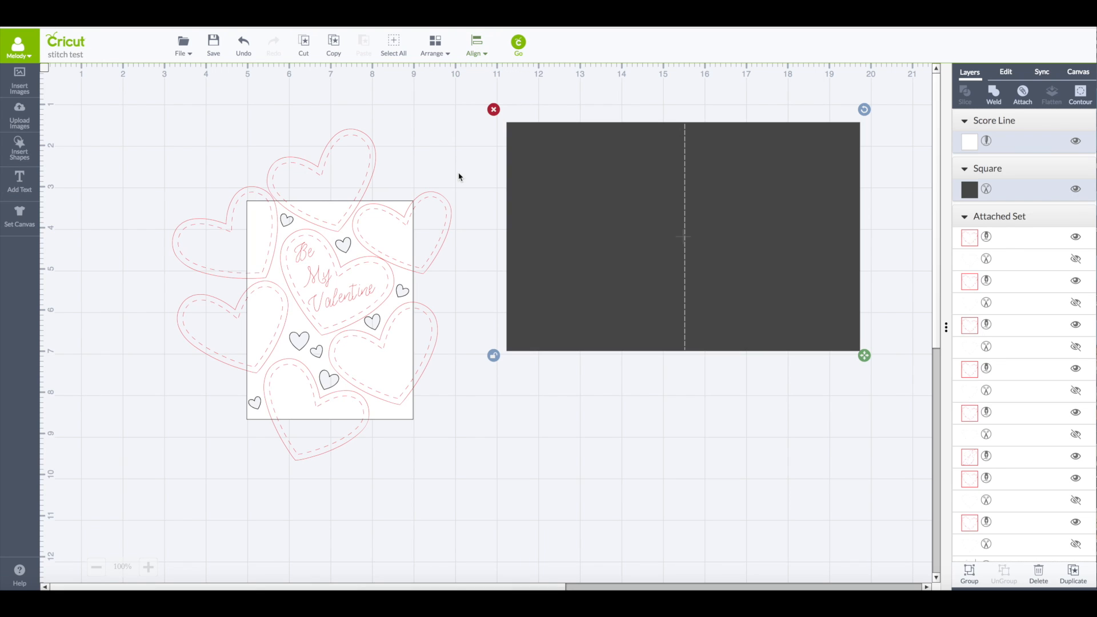
left_click(1023, 94)
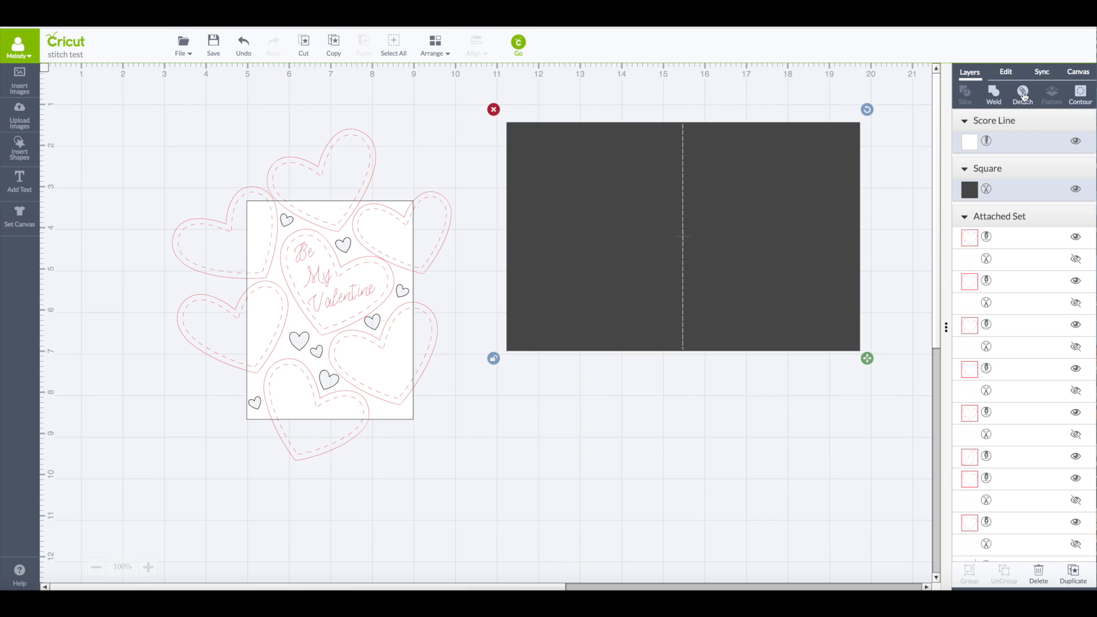
Step: Recolour the card base Very Berry and adjust the custom colour to a darker red
left_click(703, 184)
left_click(970, 164)
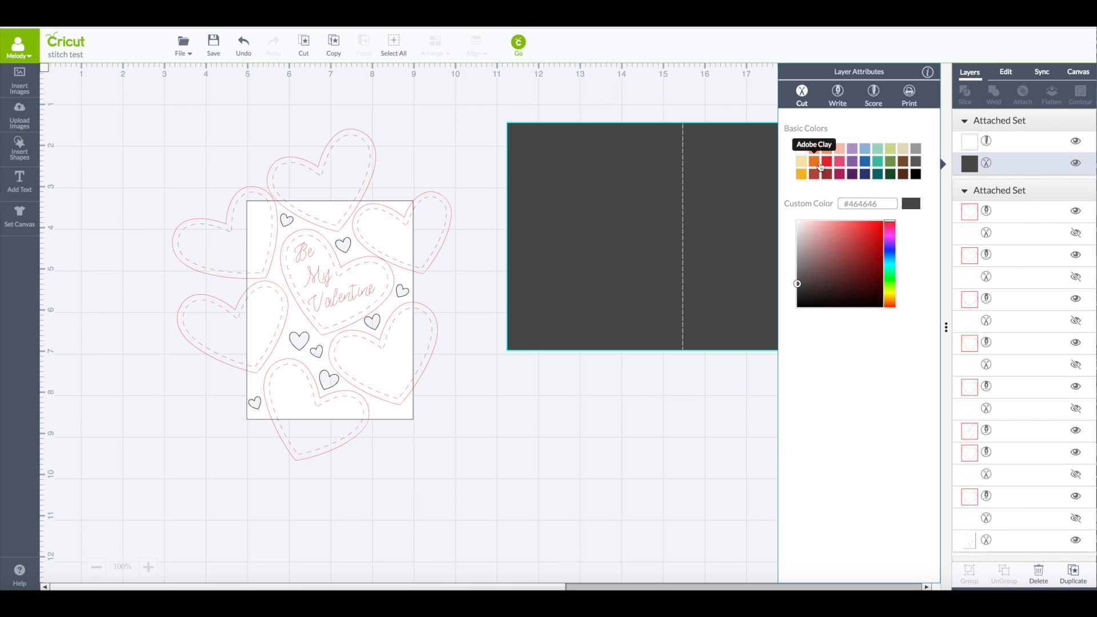
left_click(827, 165)
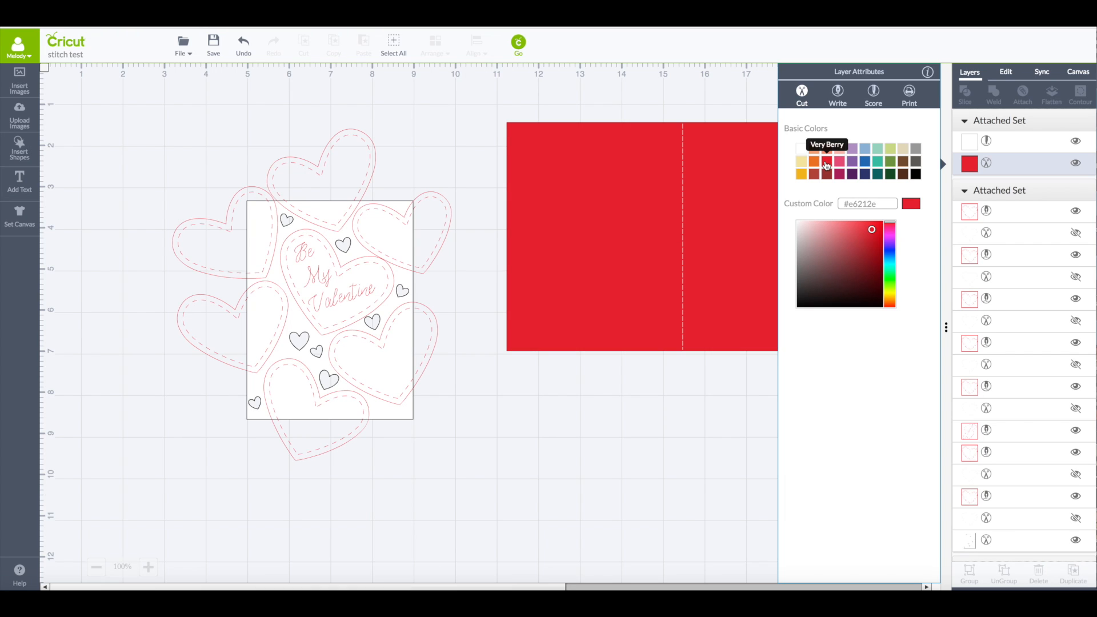
left_click_drag(871, 229, 862, 247)
Step: Position the attached card front over the right half of the red base, leaving a narrow red border around it
left_click_drag(303, 223, 595, 209)
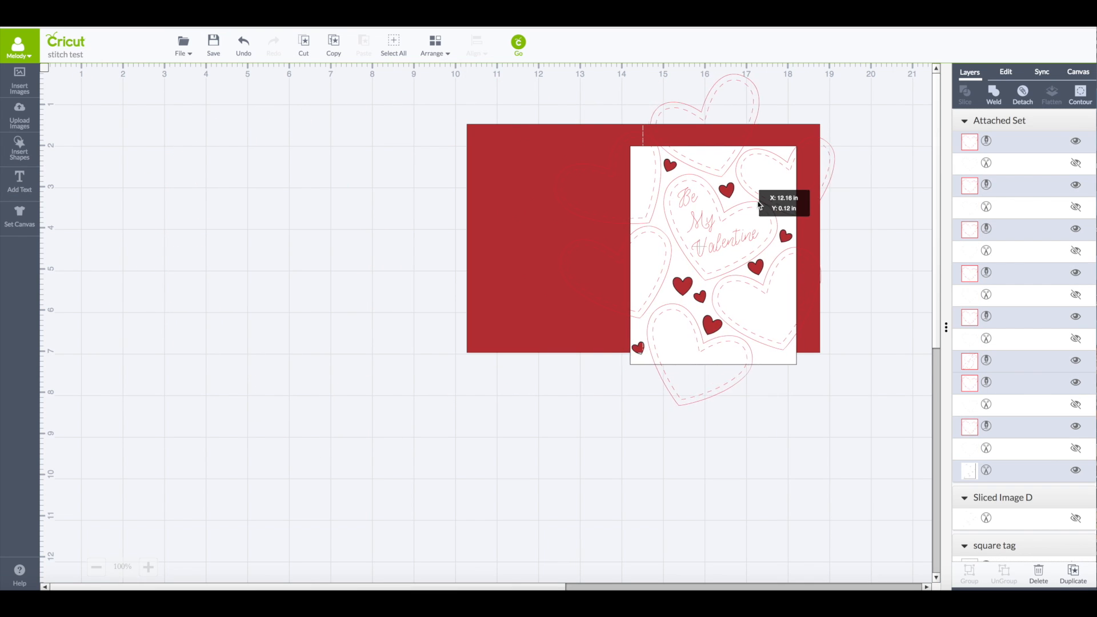
left_click_drag(760, 205, 764, 177)
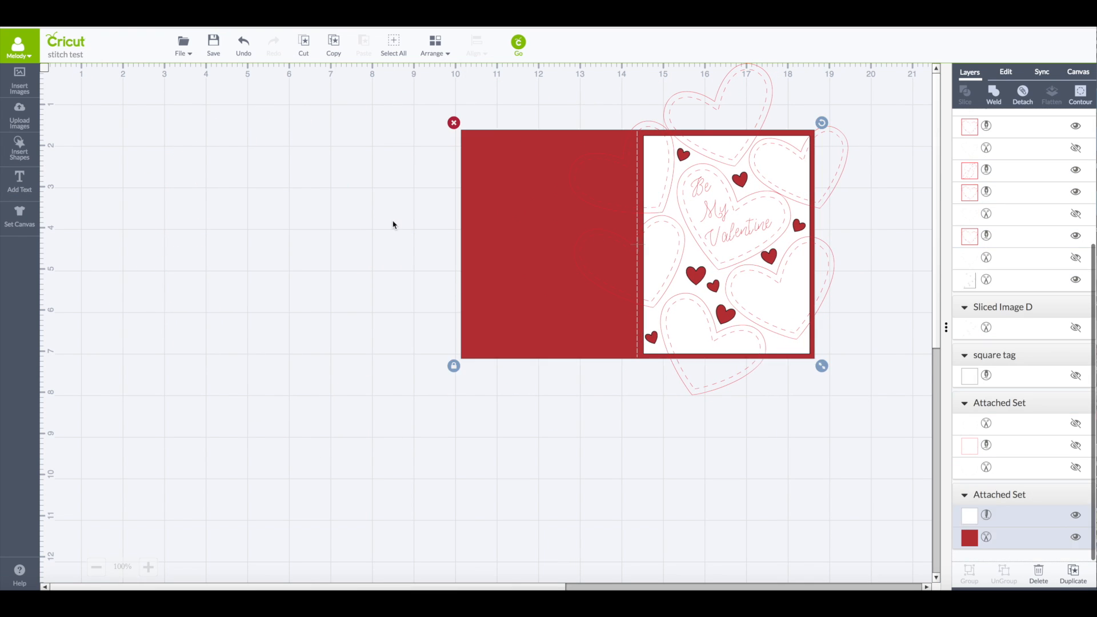
left_click(392, 225)
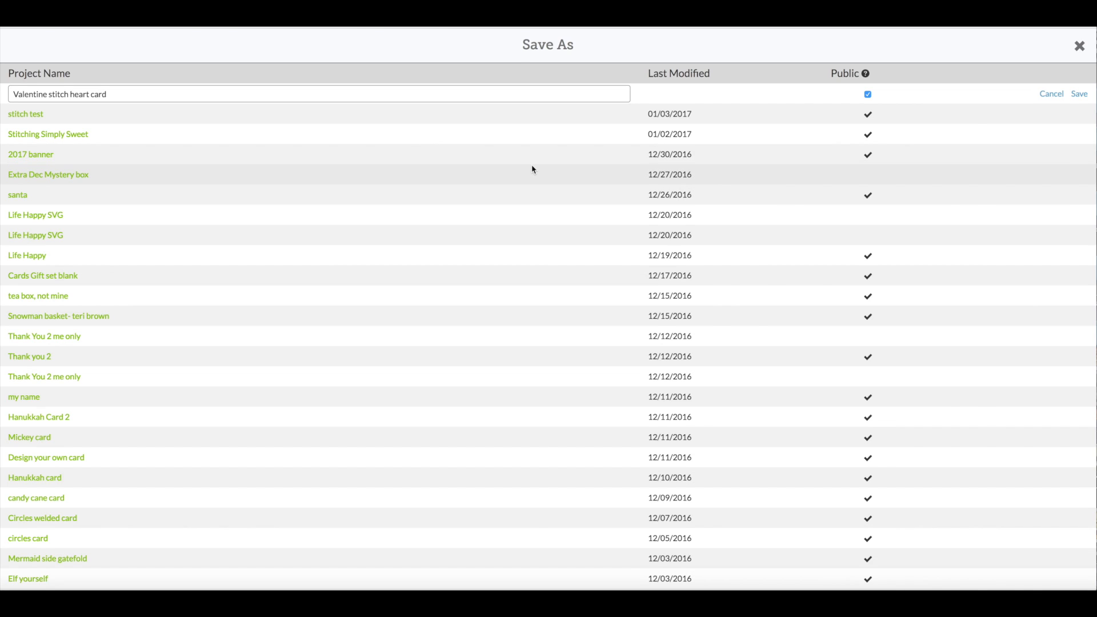
Step: Save the project as a public project named Valentine stitch heart card
key("Return")
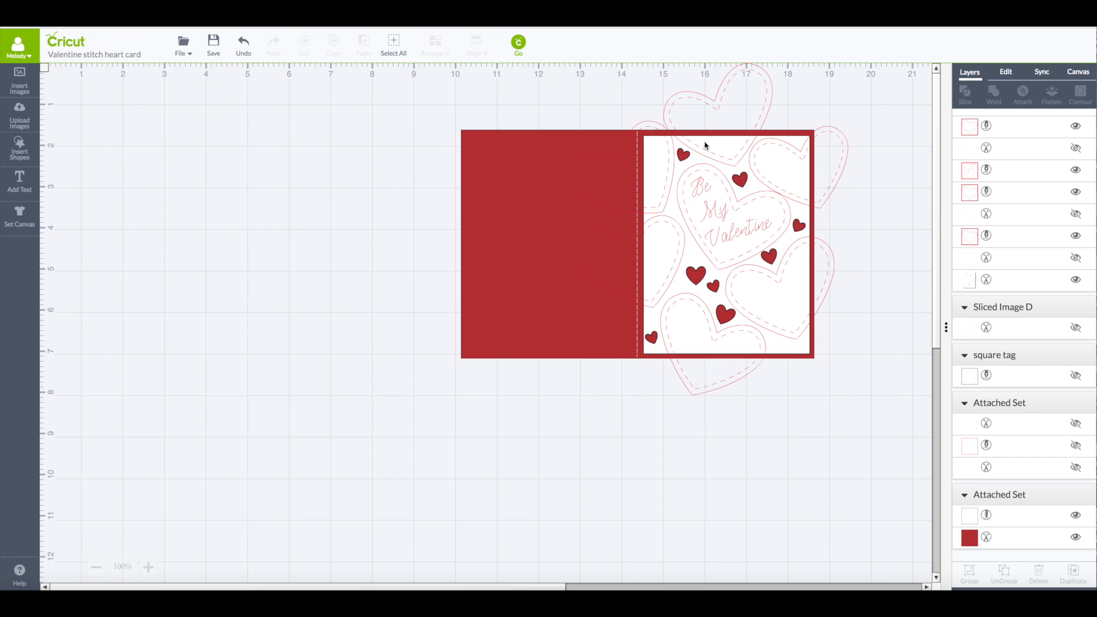
Step: Look up the layer information of the Be My Valentine text and a stitched heart to identify their font and image source
left_click(704, 192)
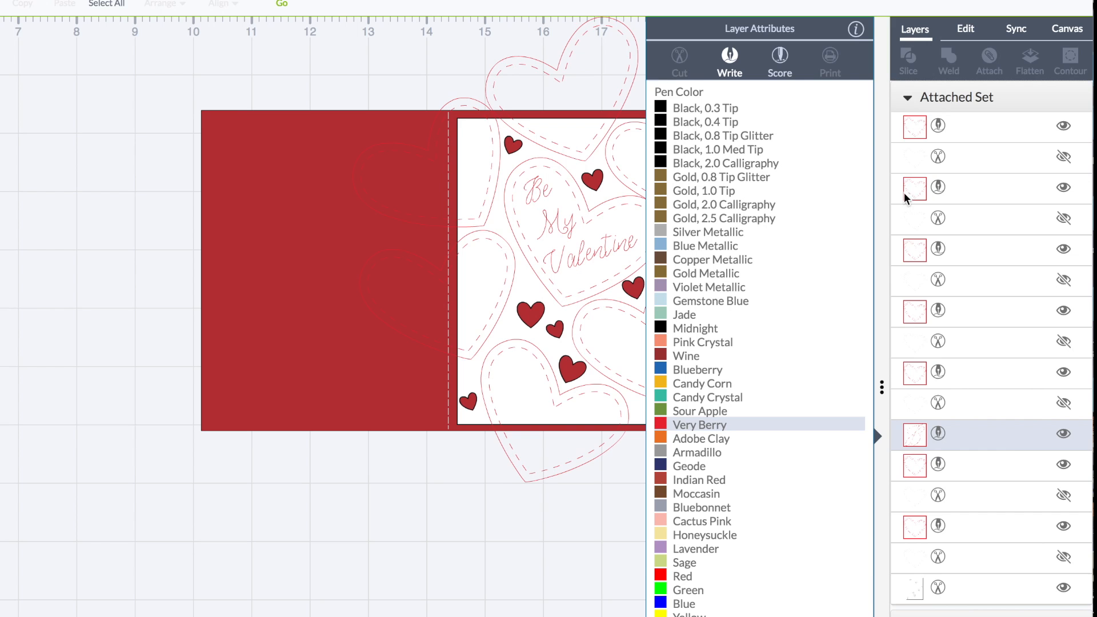
mouse_move(859, 34)
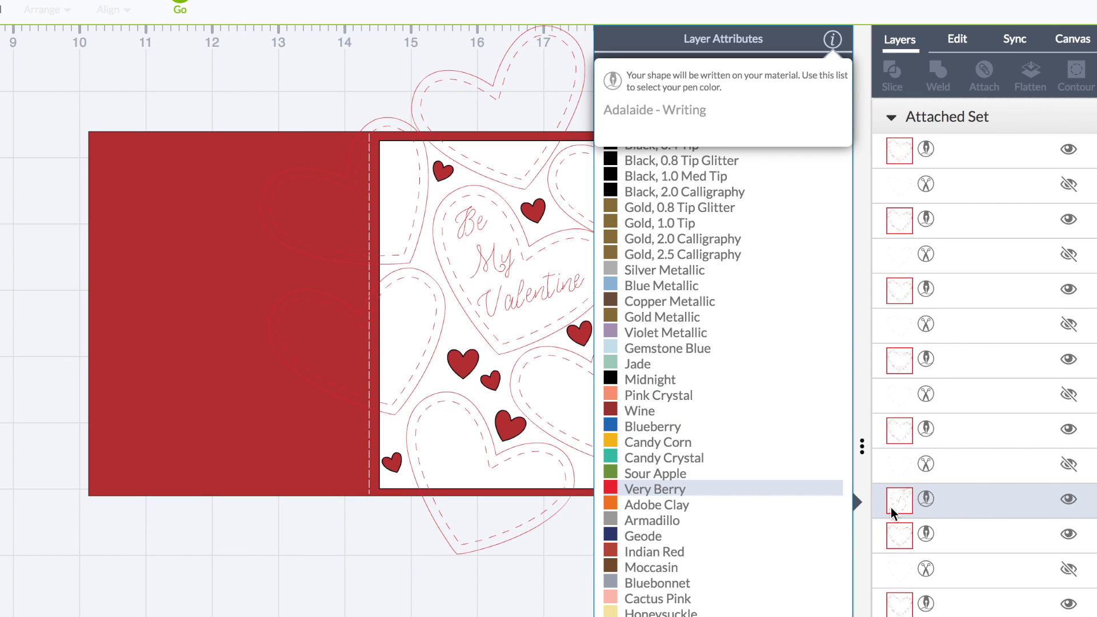
left_click(905, 434)
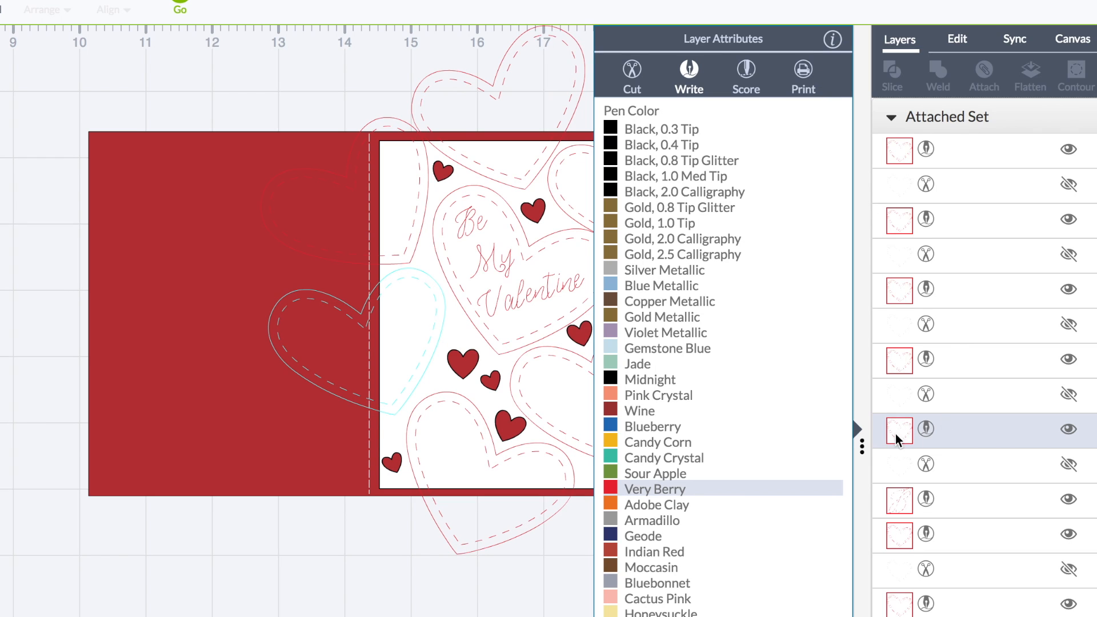
left_click(833, 40)
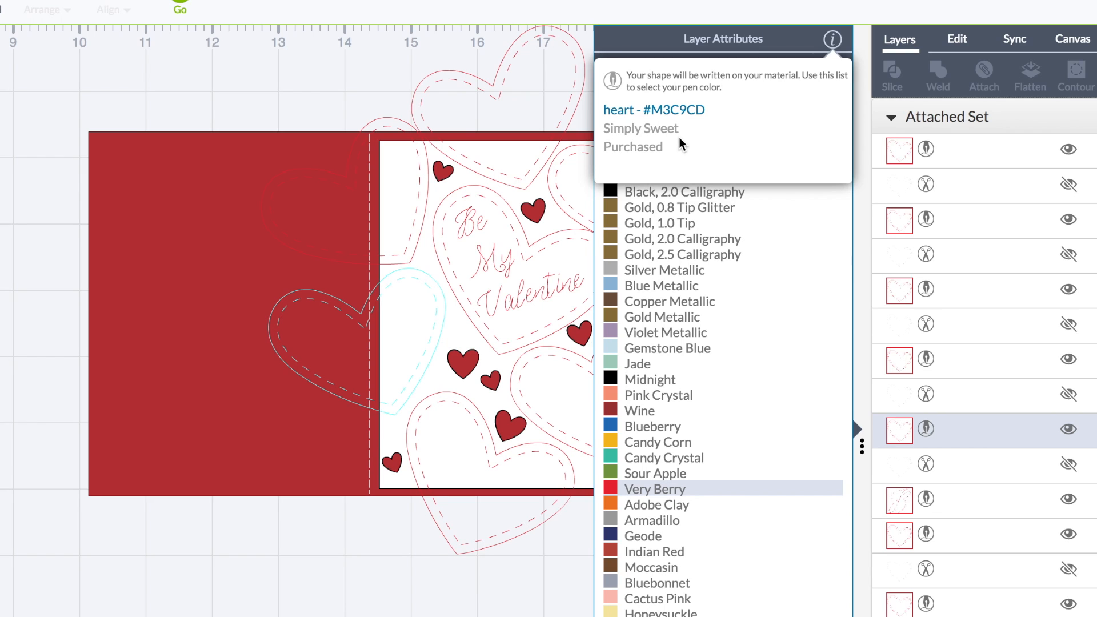
left_click(897, 503)
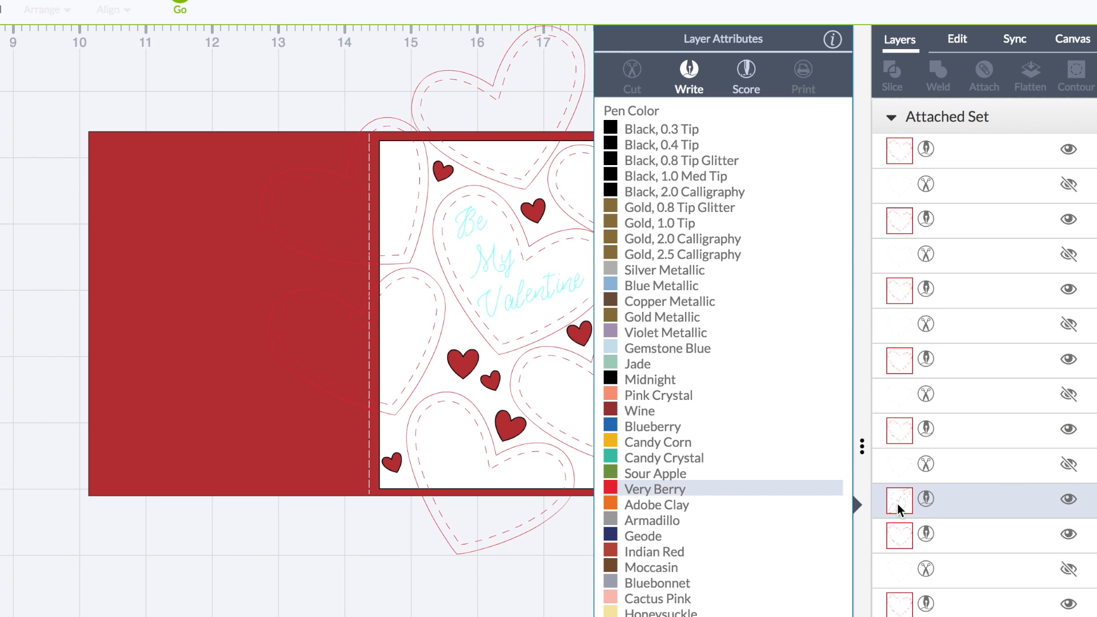
left_click(833, 39)
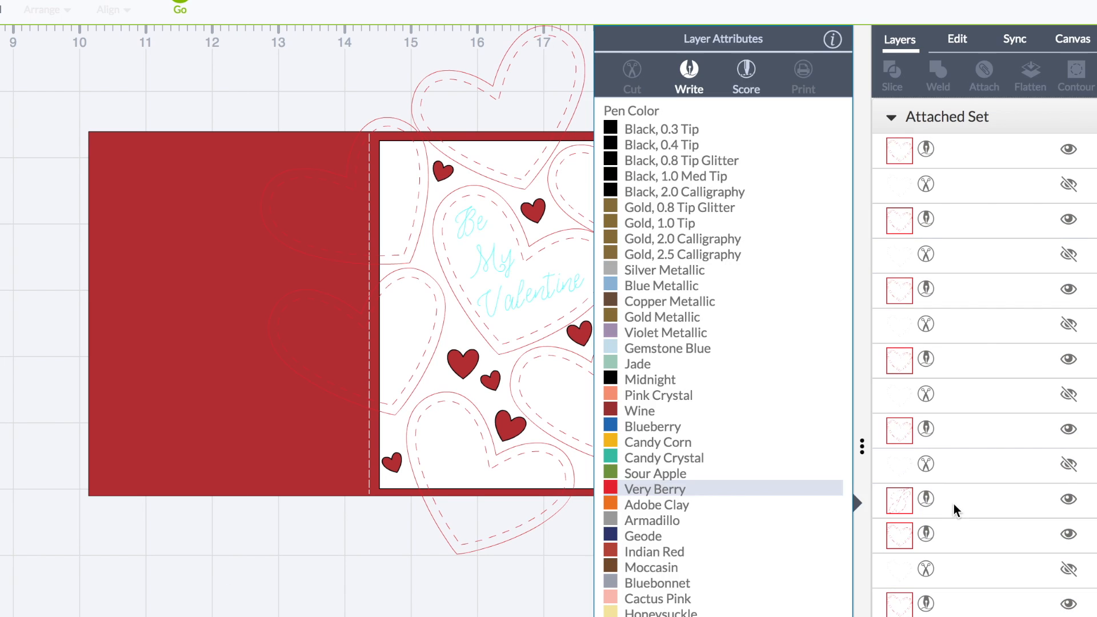
left_click(956, 503)
left_click(552, 286)
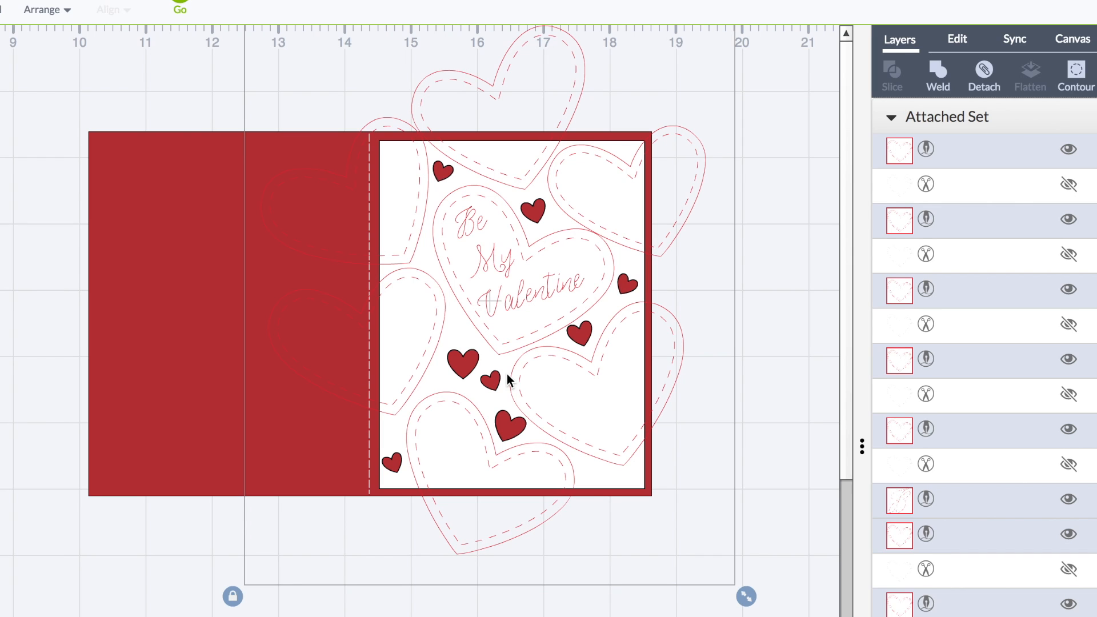
left_click(184, 292)
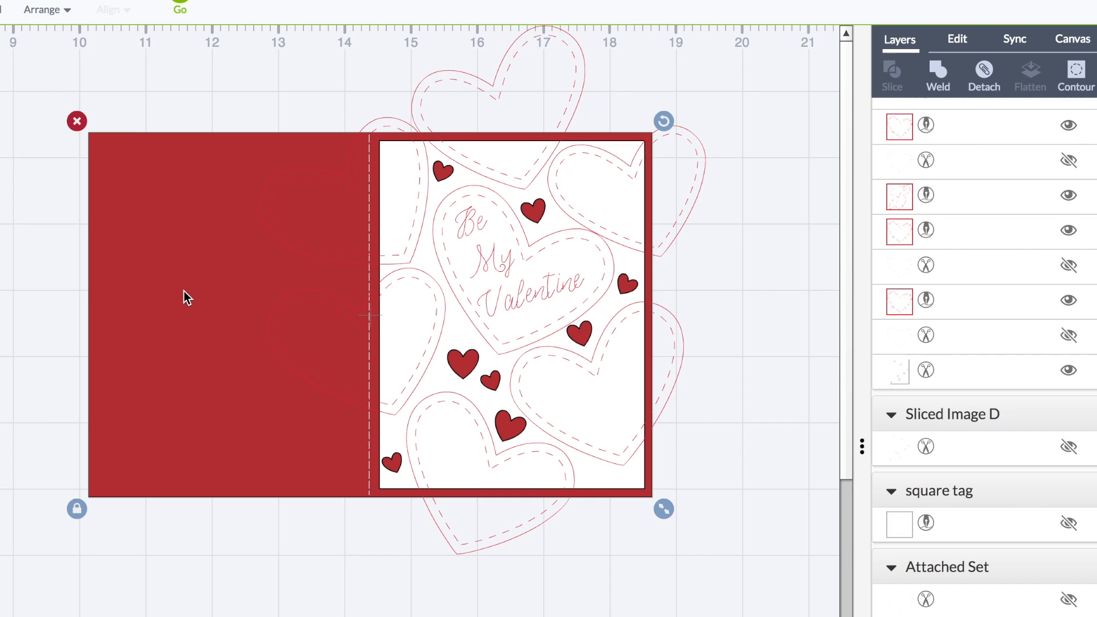